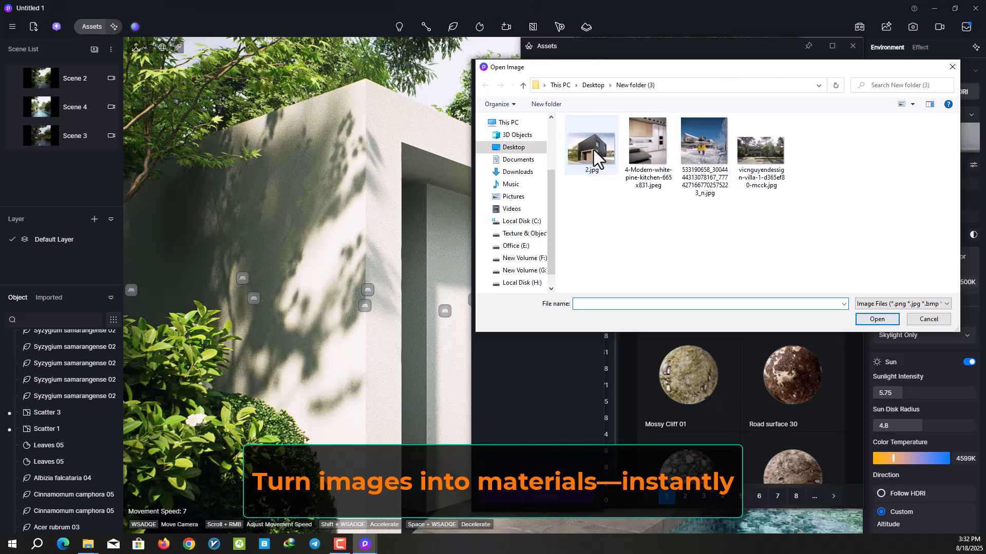
- Preview the dark-clad house photo 2.jpg, and load it as the reference image for AI Material Snap
{"action": "right_click", "coordinate": [593, 150]}
{"action": "left_click", "coordinate": [611, 174]}
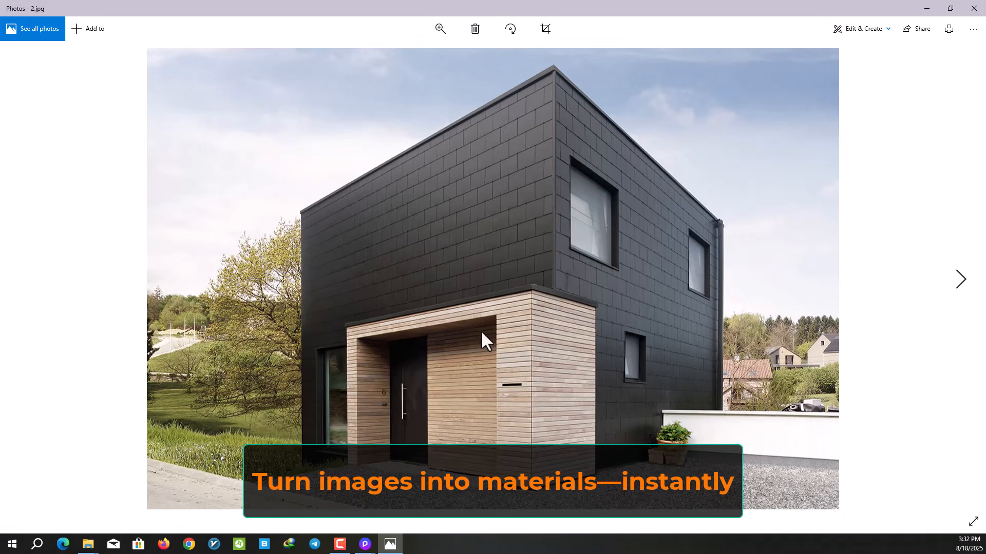
{"action": "left_click", "coordinate": [974, 8]}
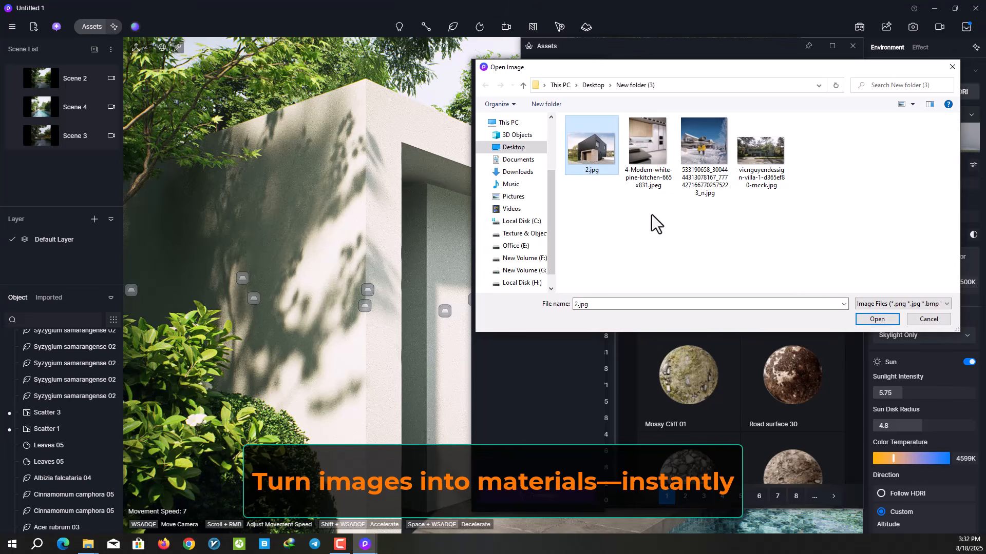
{"action": "left_click", "coordinate": [877, 319]}
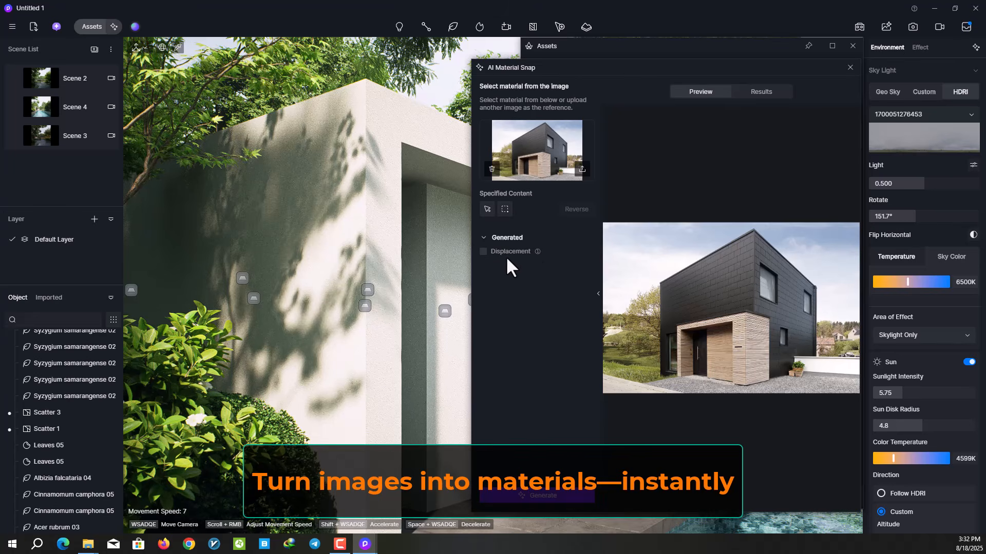
- Generate a material with displacement from the dark tiled facade in the reference photo
{"action": "left_click", "coordinate": [483, 251]}
{"action": "left_click", "coordinate": [486, 208]}
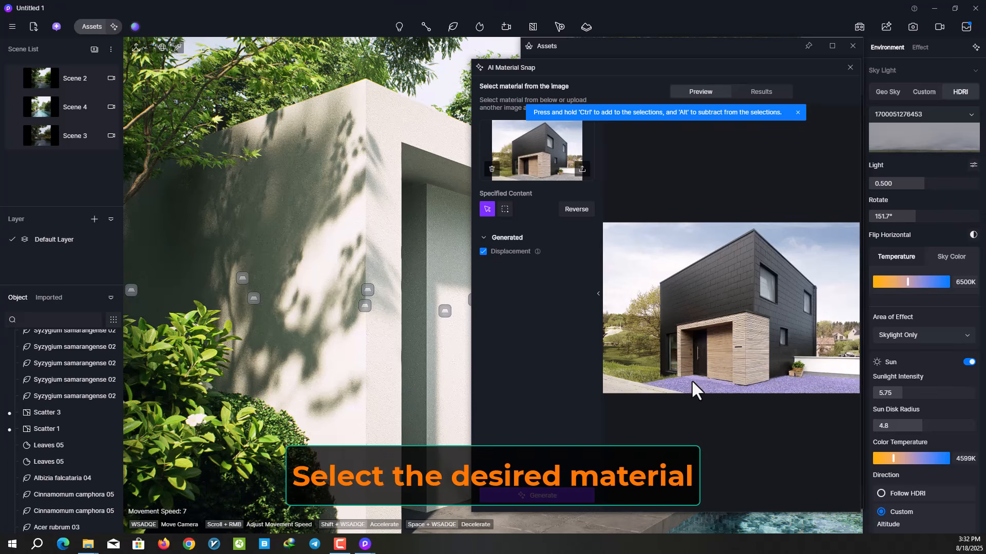
{"action": "left_click", "coordinate": [732, 267]}
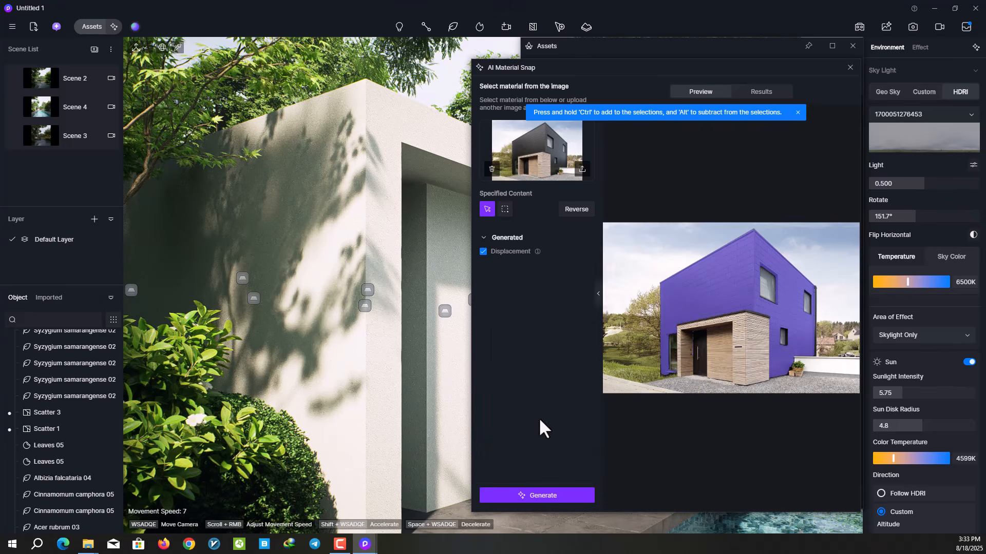
{"action": "left_click", "coordinate": [538, 496]}
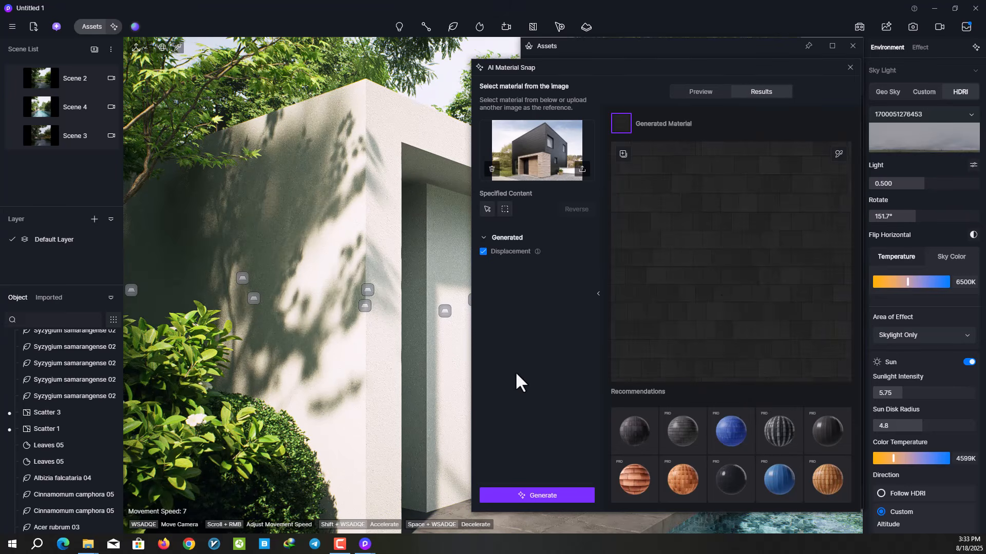
- Apply the generated dark tile material to the villa's exterior wall and close AI Material Snap and the asset library
{"action": "left_click", "coordinate": [840, 153]}
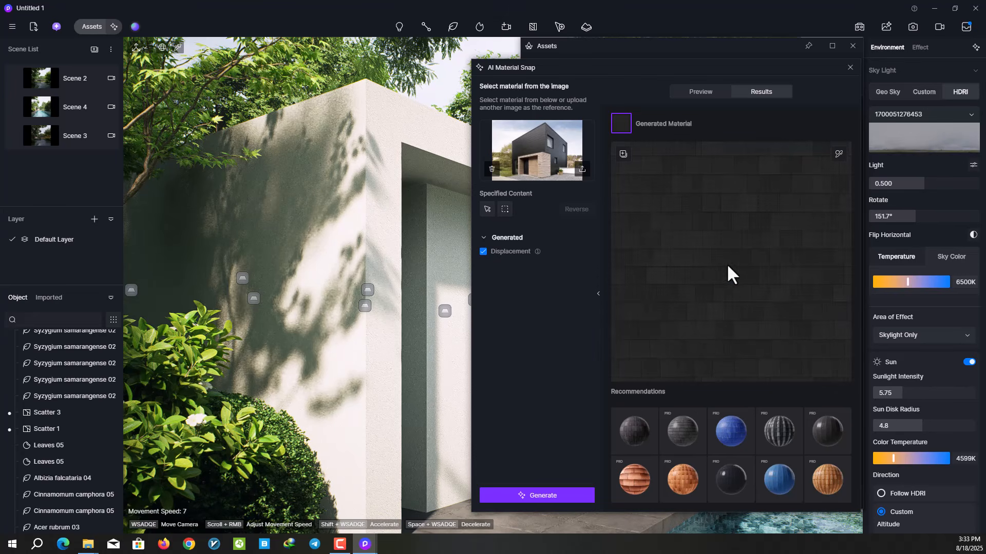
{"action": "left_click", "coordinate": [313, 199]}
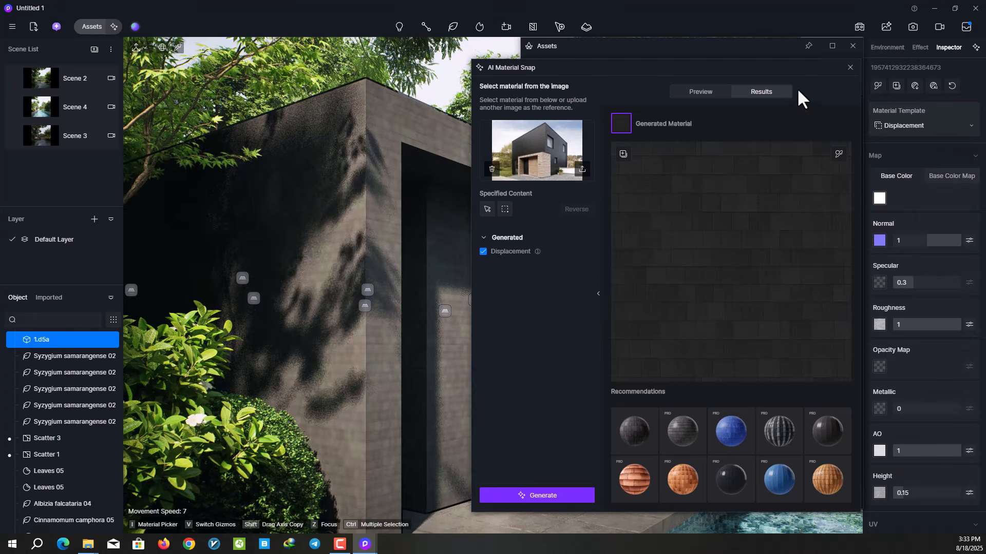
{"action": "left_click", "coordinate": [850, 68]}
{"action": "left_click_drag", "start_coordinate": [781, 45], "coordinate": [747, 49]}
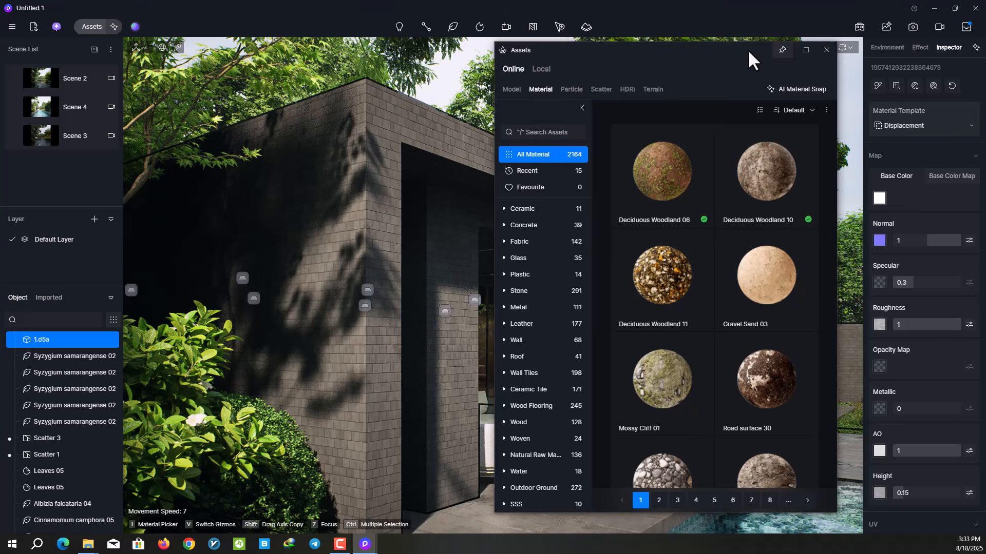
{"action": "left_click", "coordinate": [821, 52]}
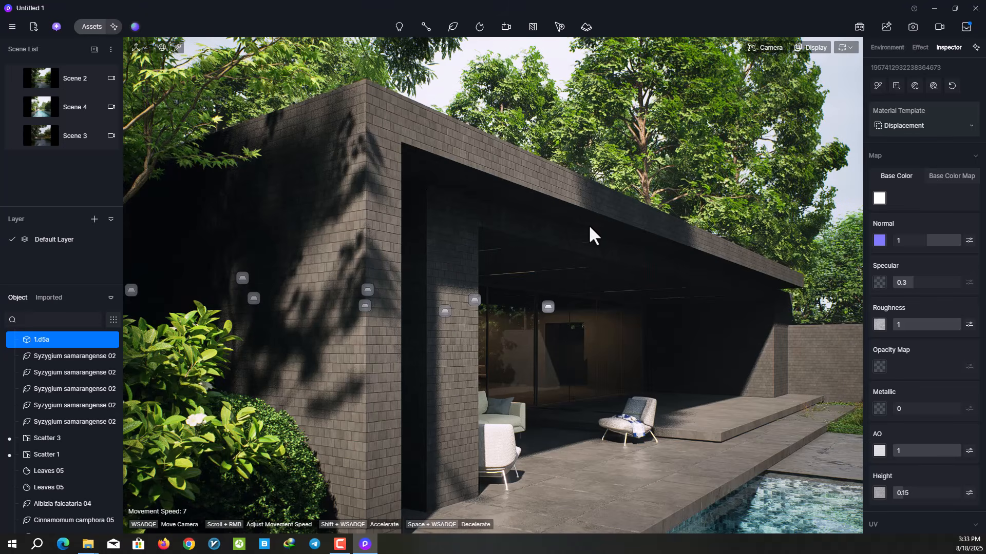
- Enlarge the dark tile pattern by setting the material's UV stretch to 0.270 in X and Y
{"action": "scroll", "coordinate": [933, 393], "scroll_direction": "down", "scroll_amount": 3}
{"action": "left_click_drag", "start_coordinate": [927, 378], "coordinate": [889, 378]}
{"action": "scroll", "coordinate": [920, 241], "scroll_direction": "up", "scroll_amount": 1}
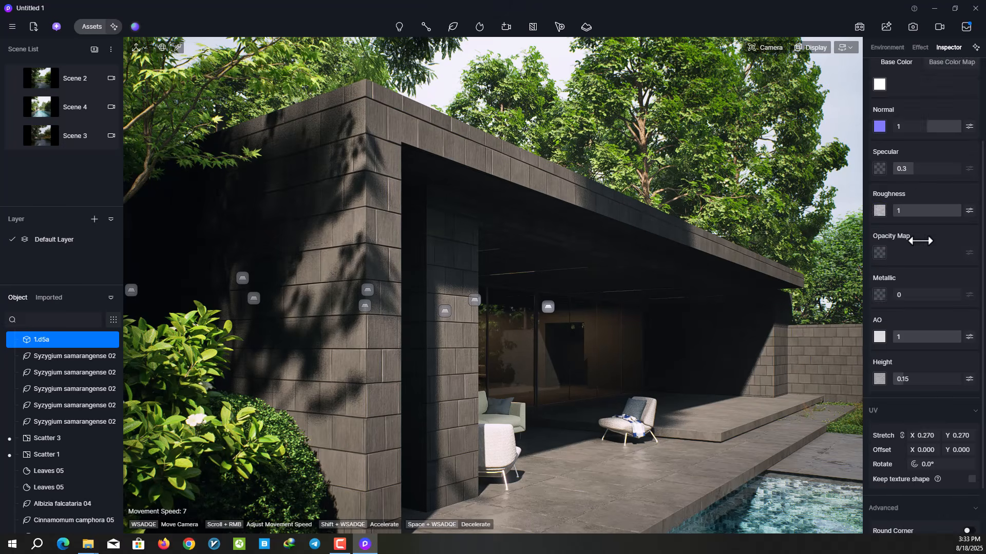
- Set the dark tile material's specular to 0.4 and its roughness to about 0.74
{"action": "scroll", "coordinate": [921, 241], "scroll_direction": "up", "scroll_amount": 2}
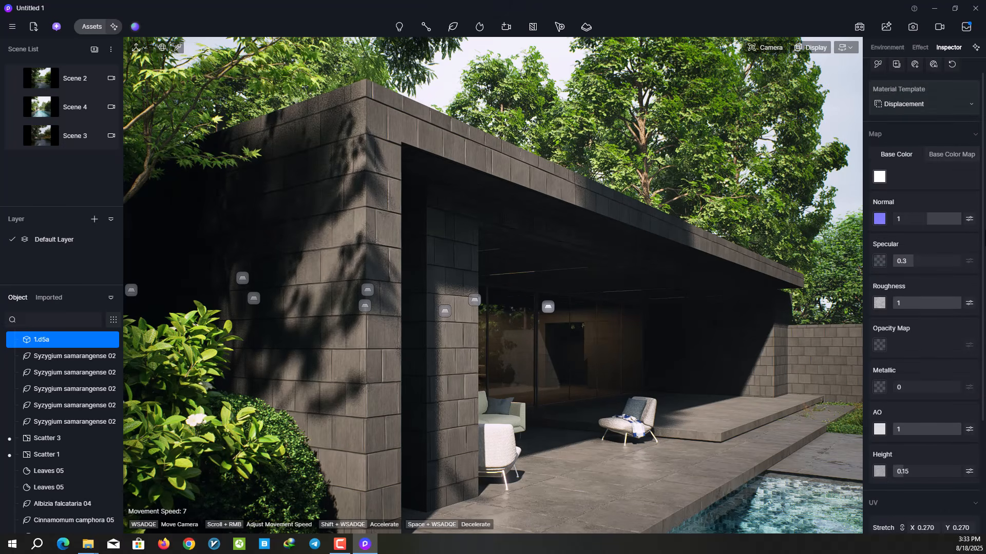
{"action": "left_click_drag", "start_coordinate": [924, 265], "coordinate": [935, 265]}
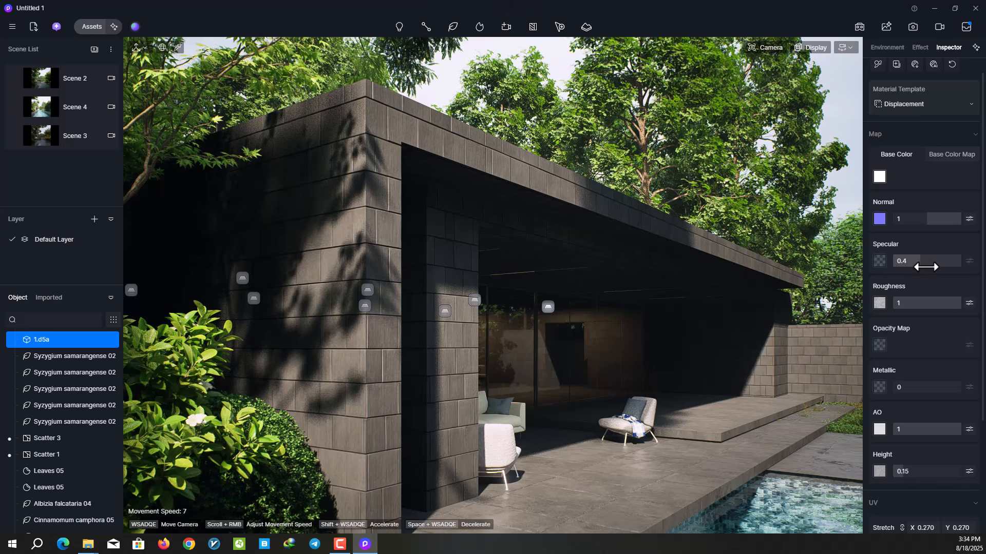
{"action": "left_click_drag", "start_coordinate": [906, 304], "coordinate": [895, 304]}
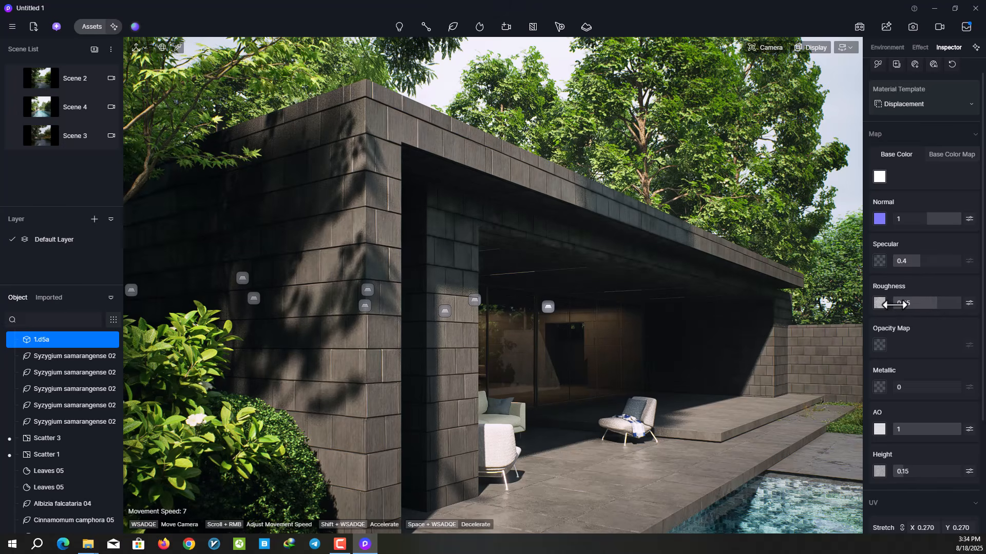
- Open the base color map adjustments of the dark tile material and tune its brightness
{"action": "scroll", "coordinate": [941, 178], "scroll_direction": "up", "scroll_amount": 1}
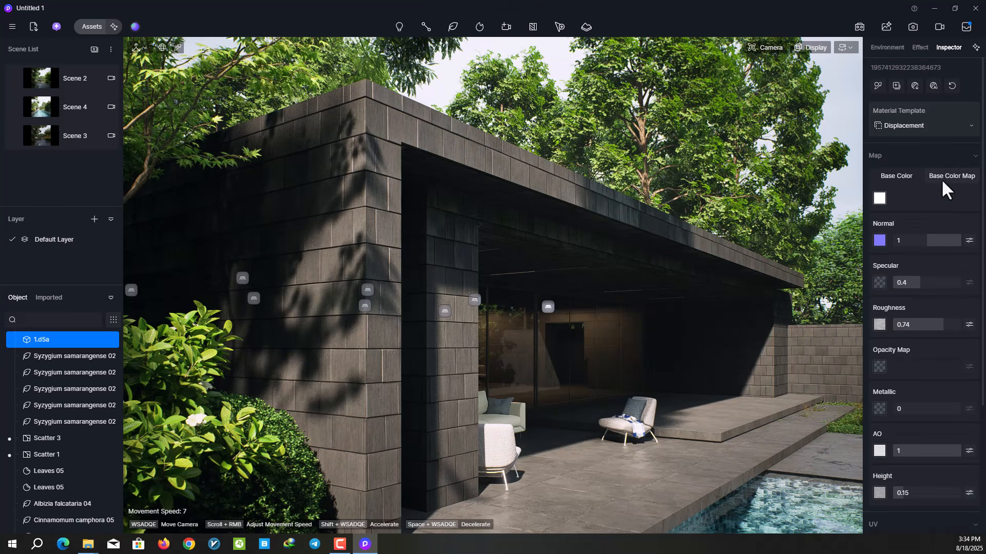
{"action": "left_click", "coordinate": [969, 198]}
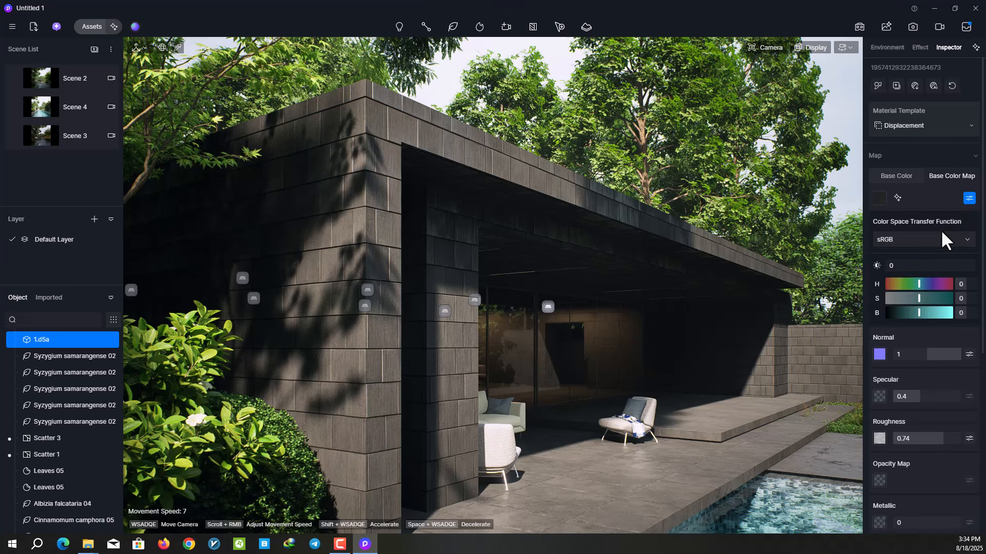
{"action": "left_click_drag", "start_coordinate": [919, 315], "coordinate": [919, 315]}
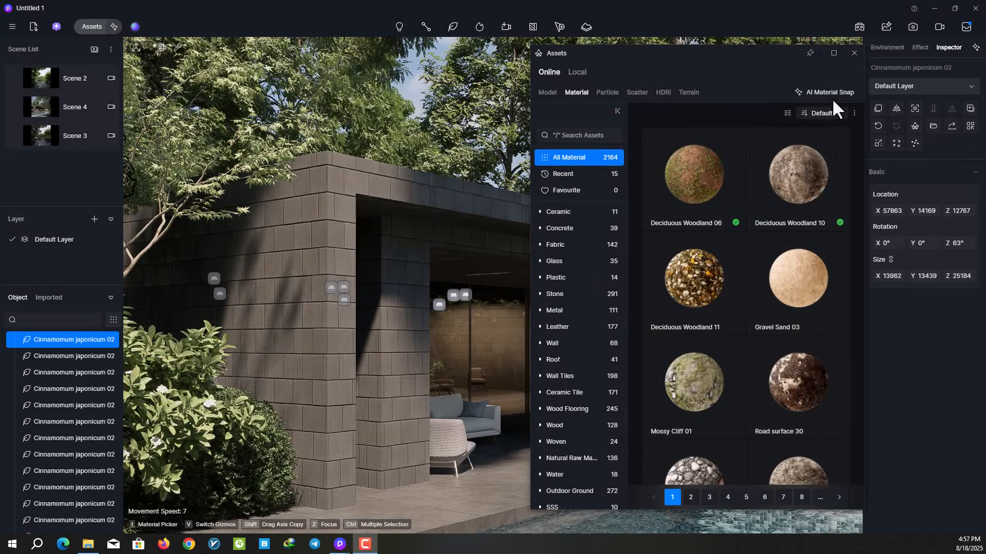
- Replace the AI Material Snap reference with rolling-greens-villas-buerger-katsota-architects_17.jpg after previewing the image
{"action": "left_click", "coordinate": [831, 97]}
{"action": "left_click", "coordinate": [493, 162]}
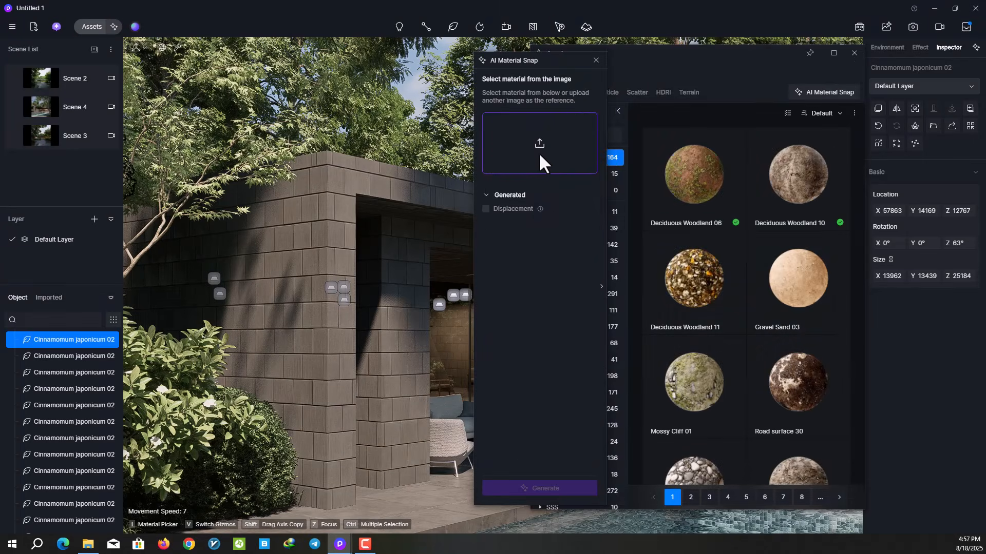
{"action": "left_click", "coordinate": [538, 153]}
{"action": "right_click", "coordinate": [756, 168]}
{"action": "left_click", "coordinate": [775, 165]}
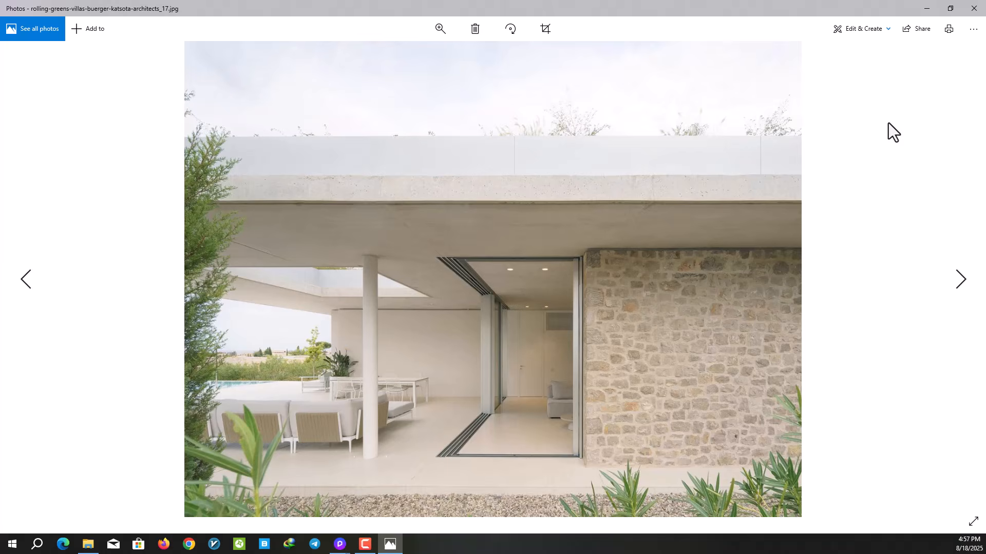
{"action": "left_click", "coordinate": [974, 8]}
{"action": "left_click", "coordinate": [880, 313]}
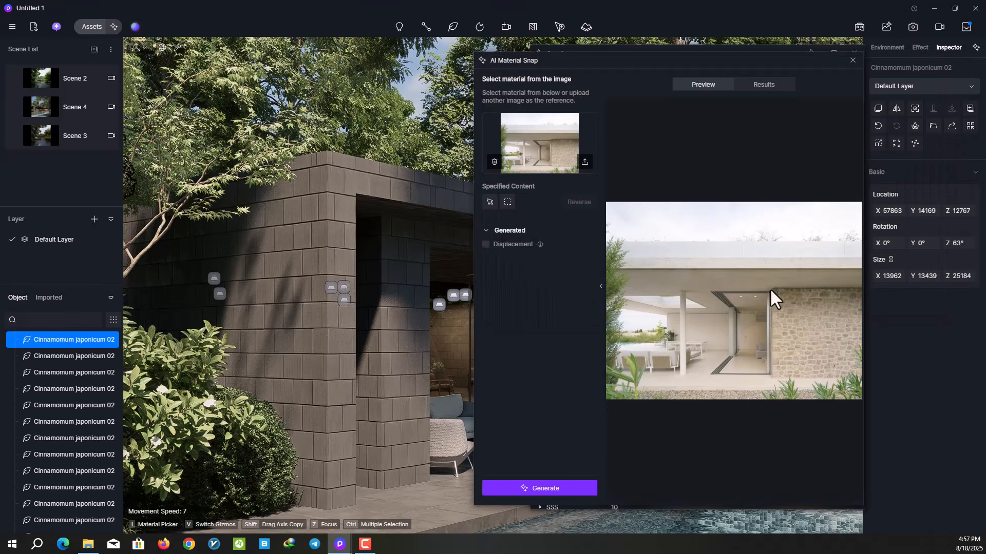
- Generate a material with displacement from the rough stone wall in the reference photo
{"action": "left_click", "coordinate": [490, 202]}
{"action": "left_click", "coordinate": [831, 303]}
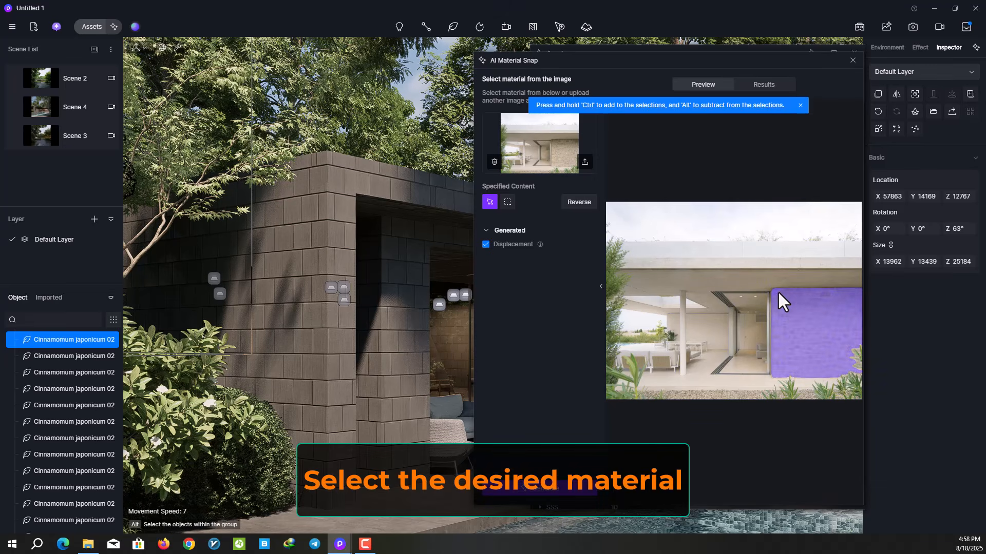
{"action": "left_click", "coordinate": [535, 487]}
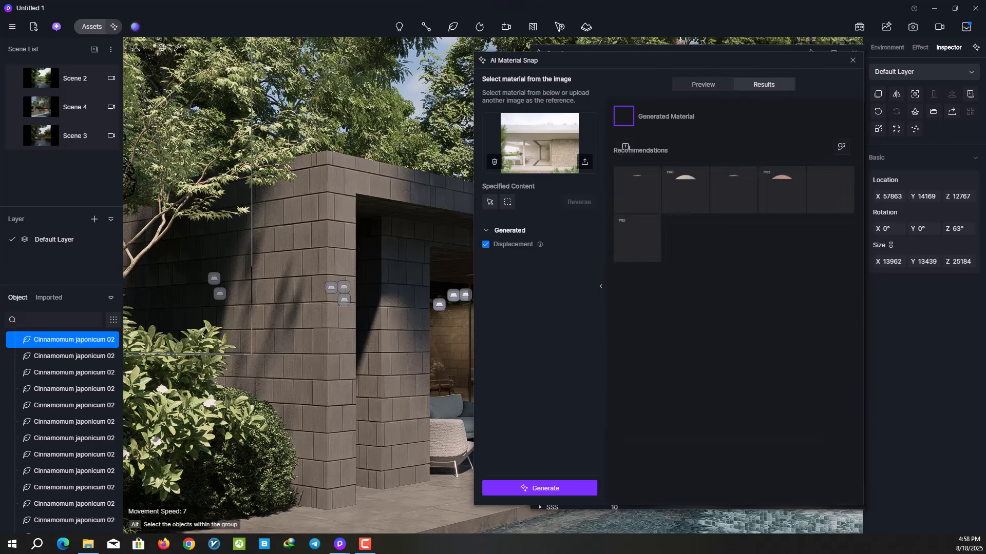
- Apply the generated stone material to the villa's exterior wall and close AI Material Snap and the asset library
{"action": "left_click", "coordinate": [840, 146]}
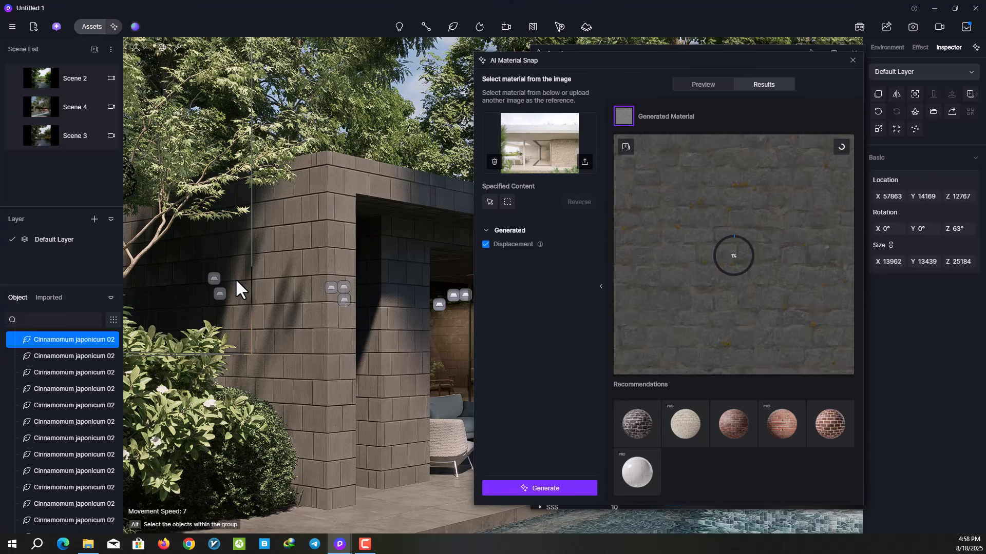
{"action": "left_click", "coordinate": [297, 252]}
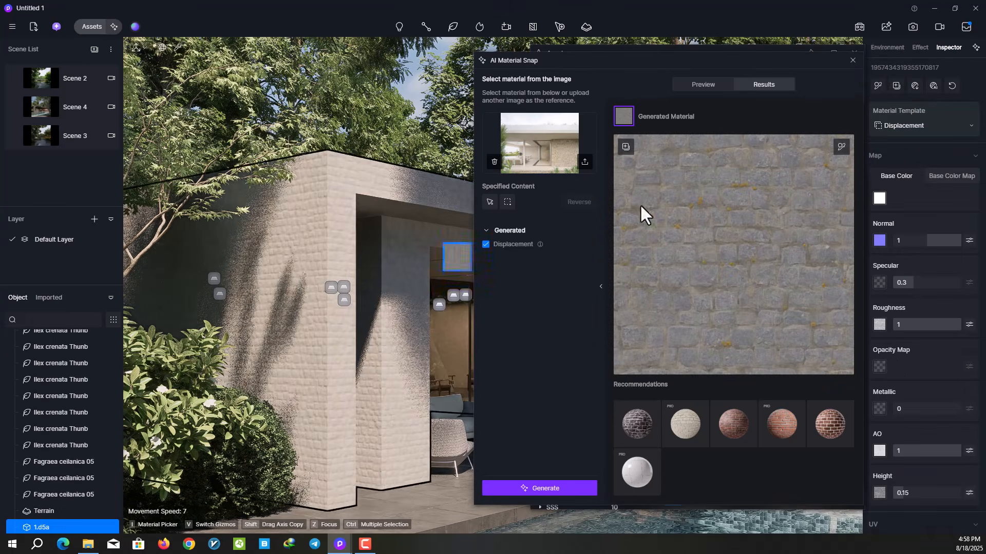
{"action": "left_click", "coordinate": [852, 60]}
{"action": "left_click", "coordinate": [854, 52]}
- Enlarge the stone pattern on the villa by setting the material's UV stretch to 0.290 in X and Y
{"action": "scroll", "coordinate": [909, 369], "scroll_direction": "down", "scroll_amount": 3}
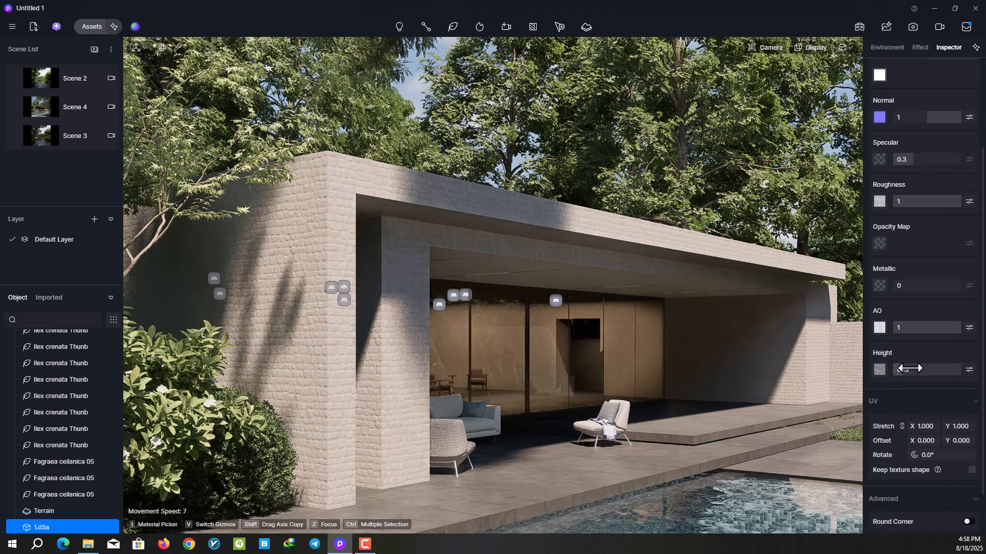
{"action": "scroll", "coordinate": [910, 369], "scroll_direction": "down", "scroll_amount": 2}
{"action": "left_click_drag", "start_coordinate": [933, 376], "coordinate": [898, 377]}
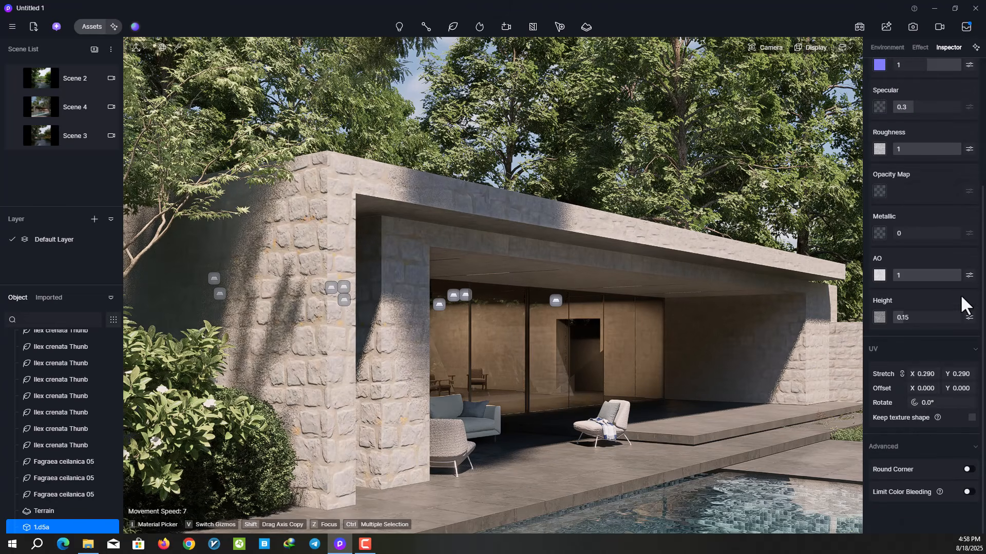
- Set the saturation of the stone material's base color map to -67 and fine-tune its color adjustment
{"action": "scroll", "coordinate": [961, 306], "scroll_direction": "up", "scroll_amount": 5}
{"action": "left_click", "coordinate": [968, 199]}
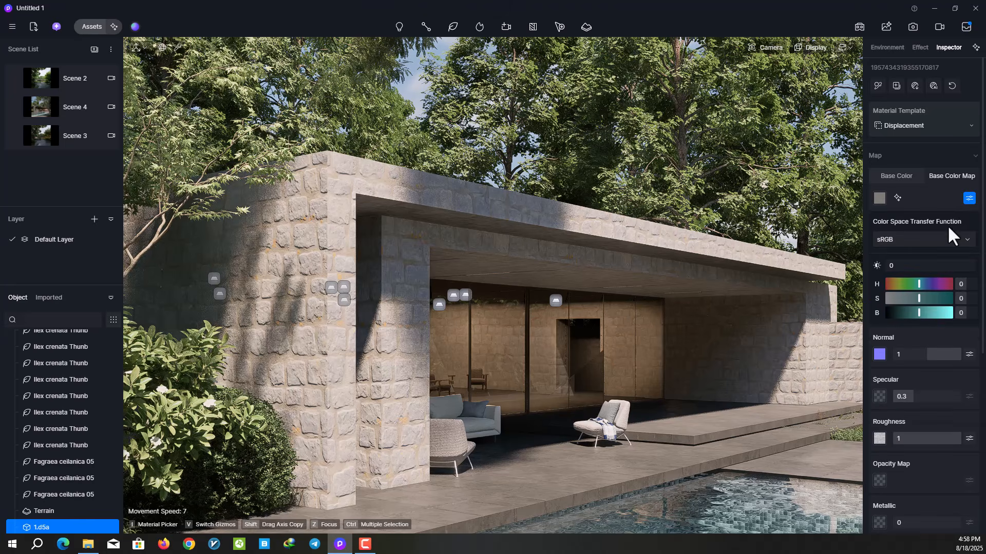
{"action": "left_click_drag", "start_coordinate": [917, 302], "coordinate": [897, 302]}
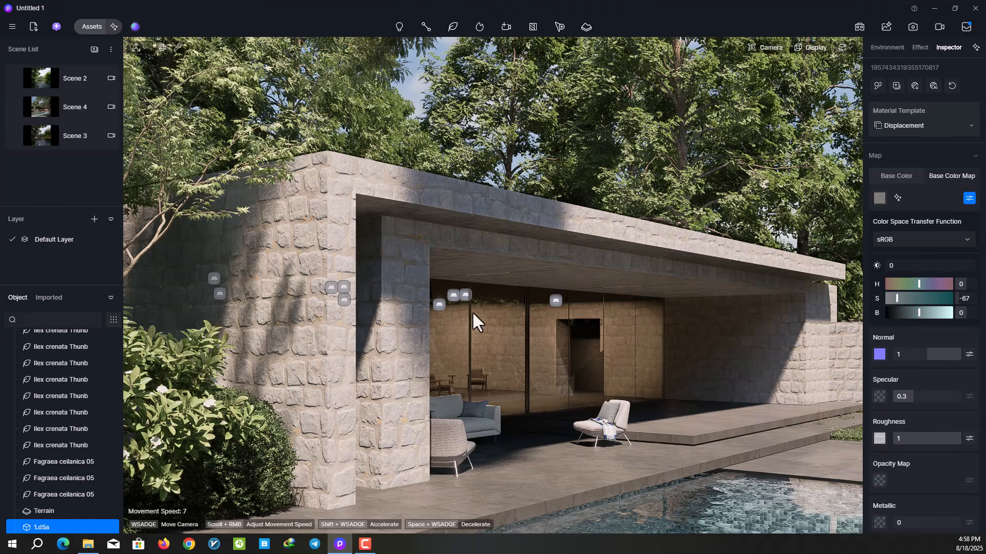
{"action": "left_click_drag", "start_coordinate": [897, 299], "coordinate": [916, 313]}
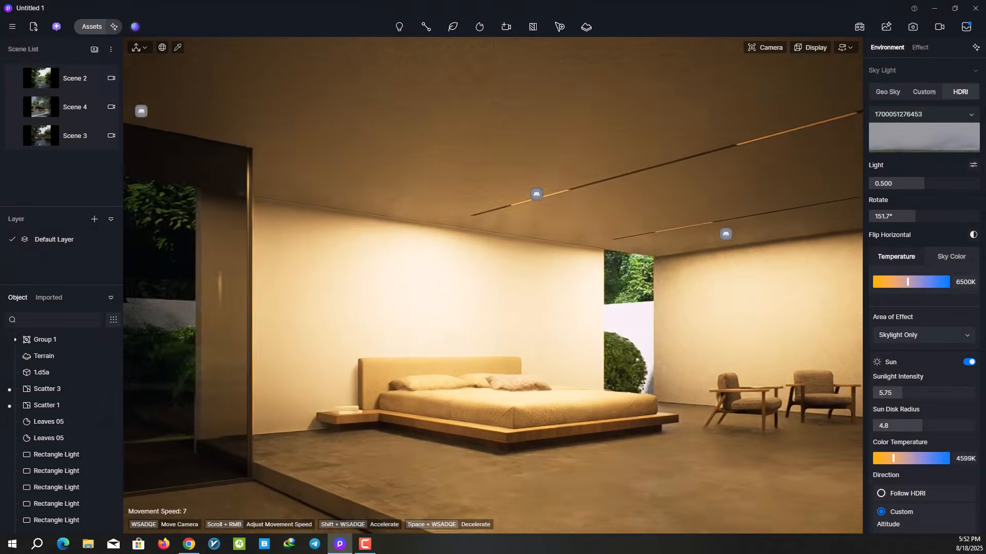
- Lower the intensity of the bedroom's rectangle light above the bed, and set the one above the armchairs to 116.5 cd/m²
{"action": "key", "text": "d"}
{"action": "key", "text": "s"}
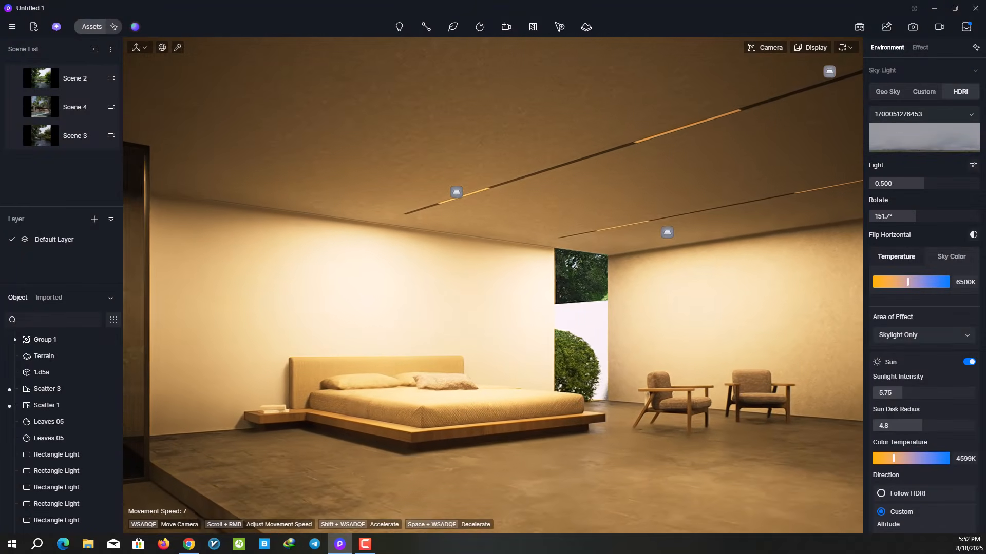
{"action": "left_click", "coordinate": [458, 200]}
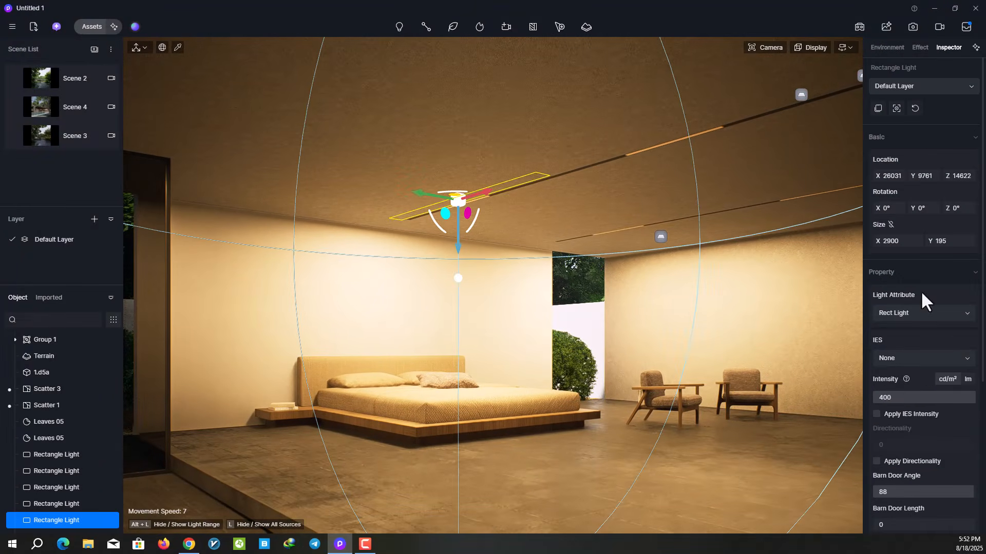
{"action": "scroll", "coordinate": [922, 294], "scroll_direction": "down", "scroll_amount": 4}
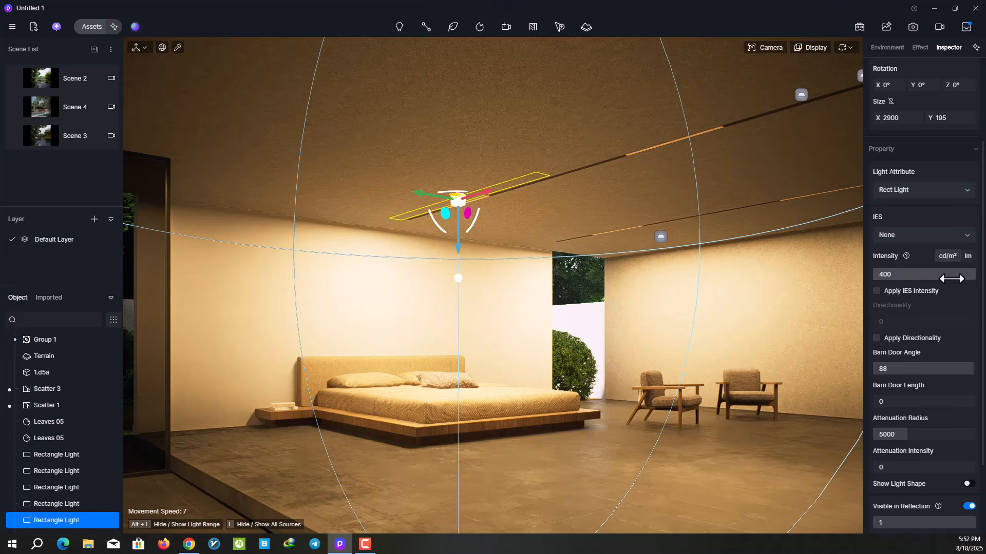
{"action": "left_click_drag", "start_coordinate": [904, 277], "coordinate": [704, 257]}
{"action": "left_click", "coordinate": [661, 239]}
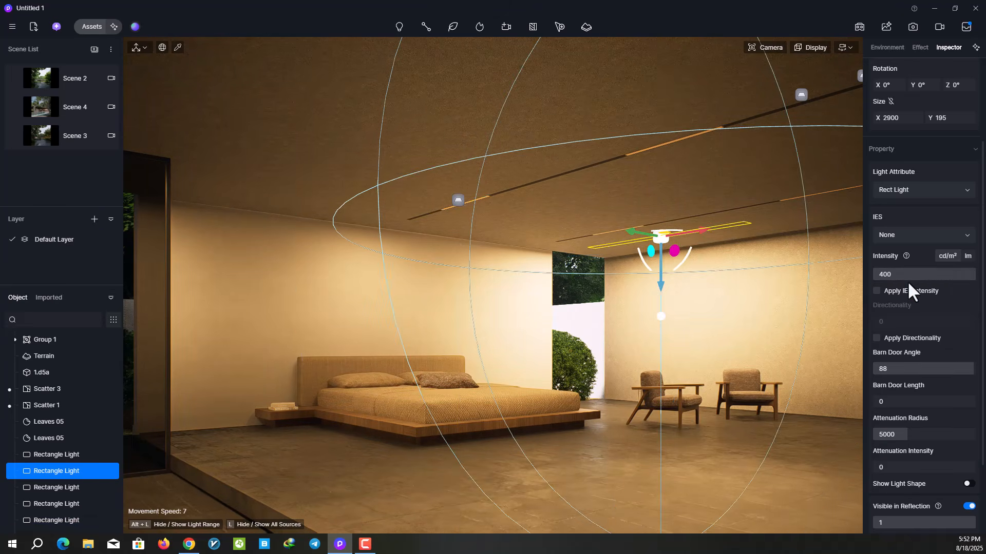
{"action": "left_click_drag", "start_coordinate": [887, 272], "coordinate": [852, 282]}
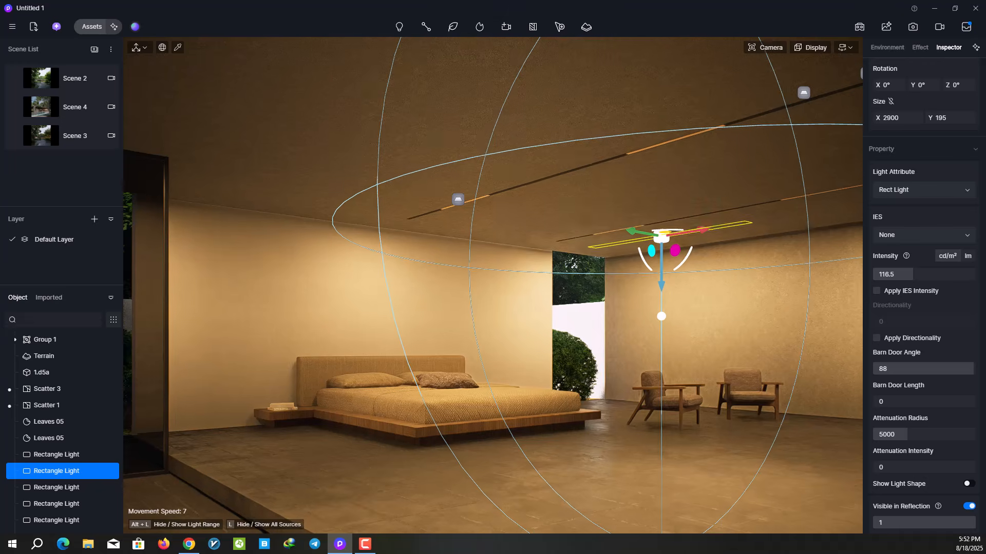
- Replace the reference photo in AI Material Snap with 4-Modern-white-pine-kitchen-665x831.jpeg and close the asset library
{"action": "scroll", "coordinate": [429, 338], "scroll_direction": "up", "scroll_amount": 5}
{"action": "left_click", "coordinate": [330, 251]}
{"action": "left_click", "coordinate": [91, 27]}
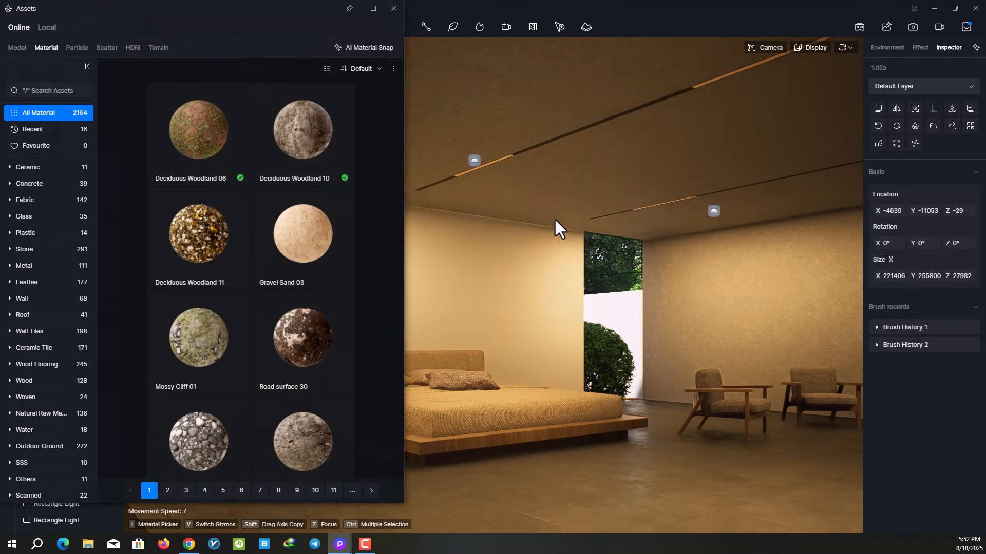
{"action": "left_click", "coordinate": [378, 47]}
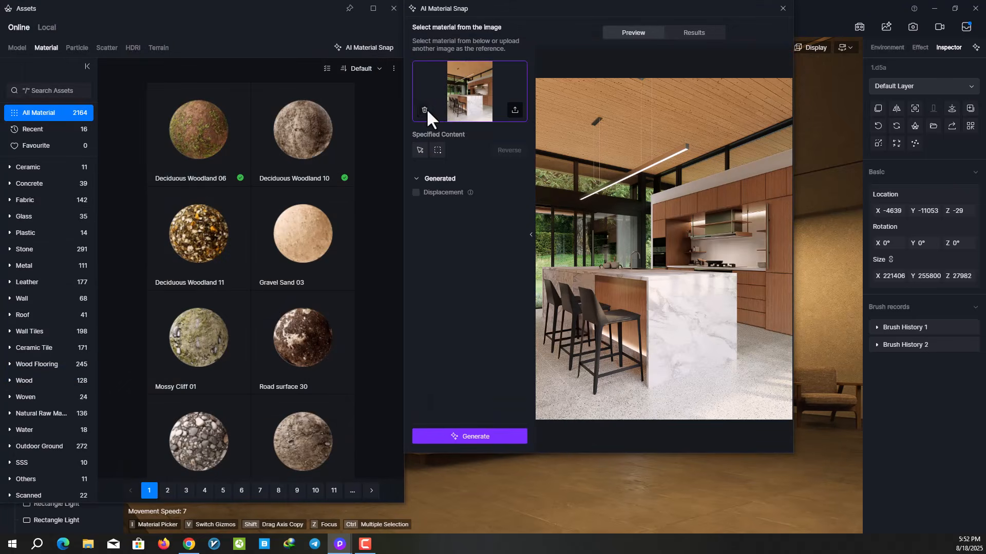
{"action": "left_click", "coordinate": [424, 110]}
{"action": "left_click", "coordinate": [476, 114]}
{"action": "left_click", "coordinate": [595, 93]}
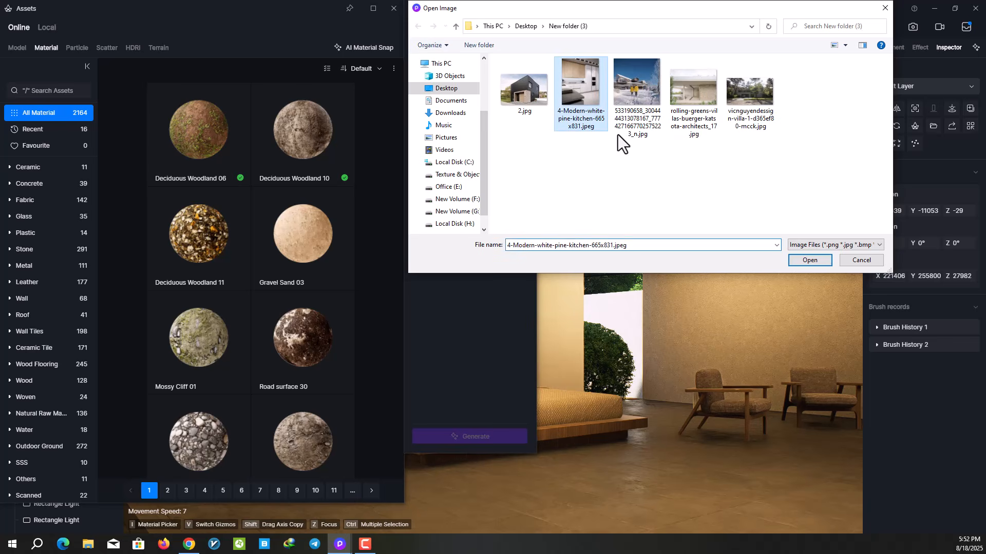
{"action": "left_click", "coordinate": [810, 260]}
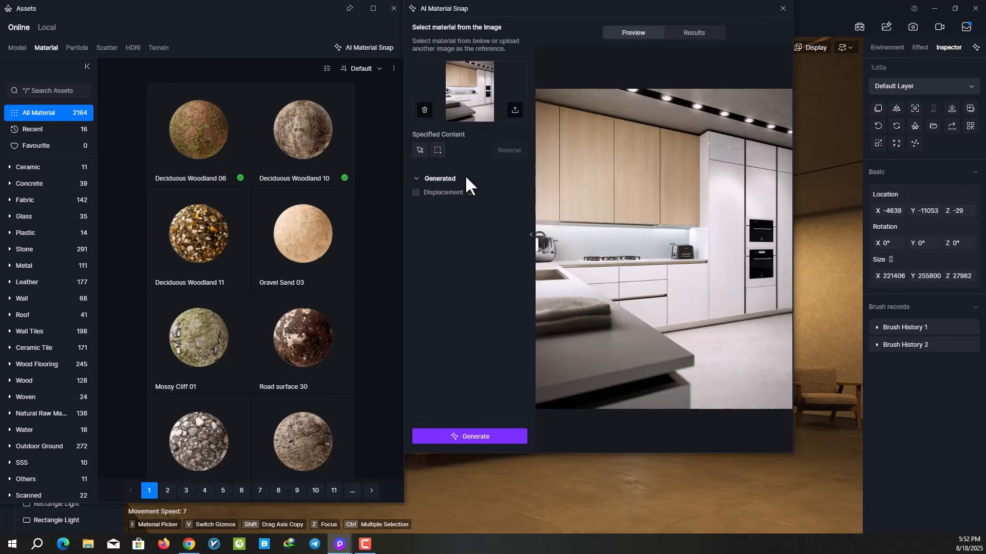
{"action": "left_click", "coordinate": [393, 8]}
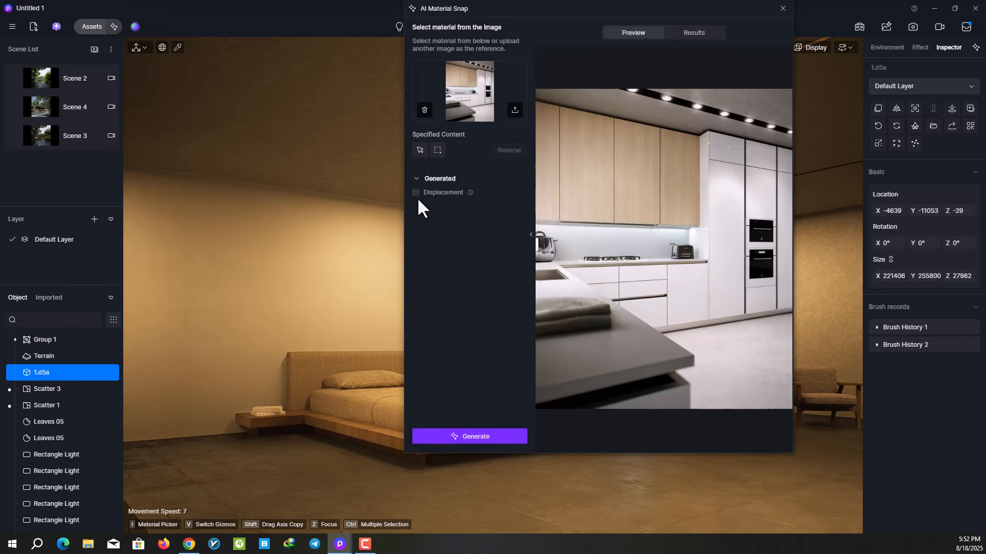
- Pick the light wood upper cabinets in the kitchen photo as specified content and generate a material from them
{"action": "left_click", "coordinate": [419, 151]}
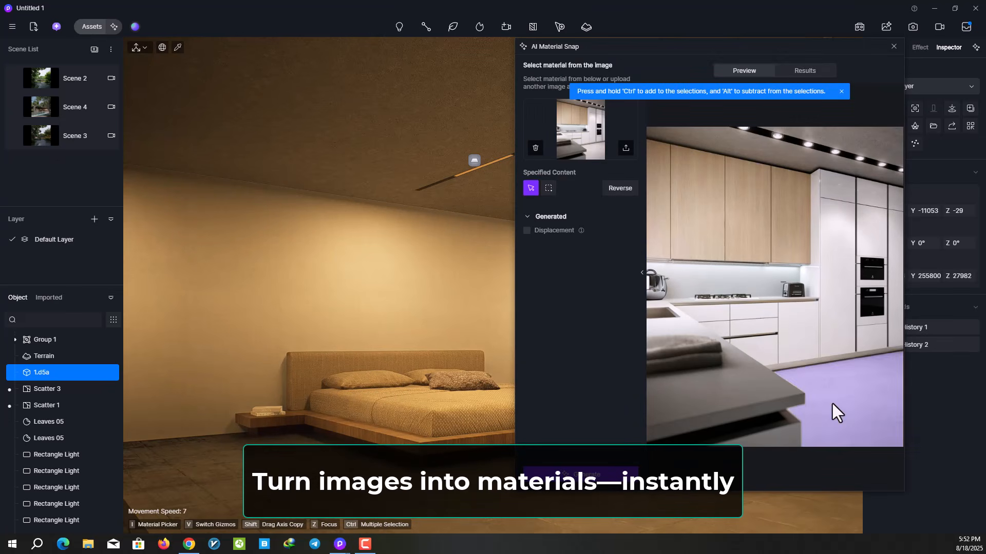
{"action": "left_click", "coordinate": [716, 220]}
{"action": "left_click", "coordinate": [568, 476]}
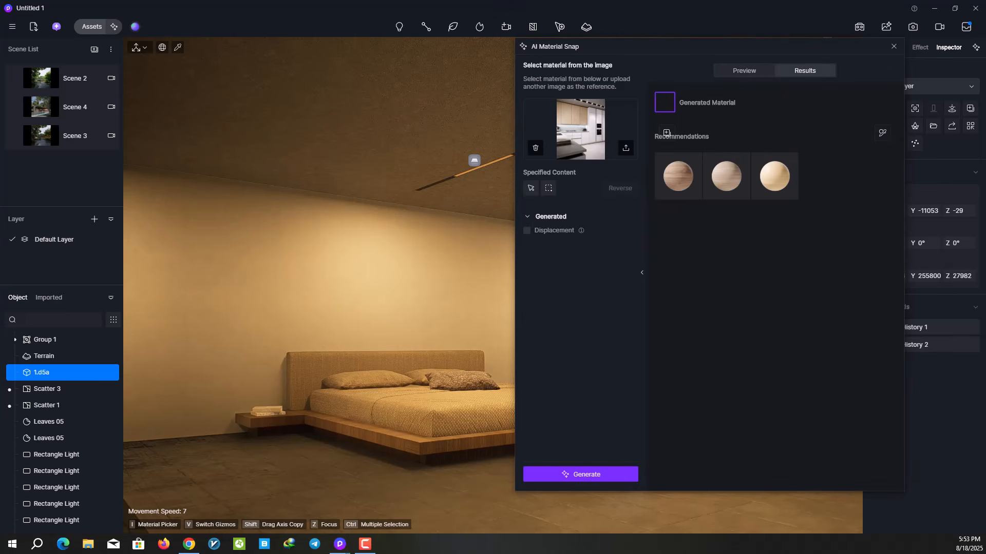
- Apply the generated wood material to the bedroom wall behind the bed and close AI Material Snap
{"action": "left_click", "coordinate": [882, 133]}
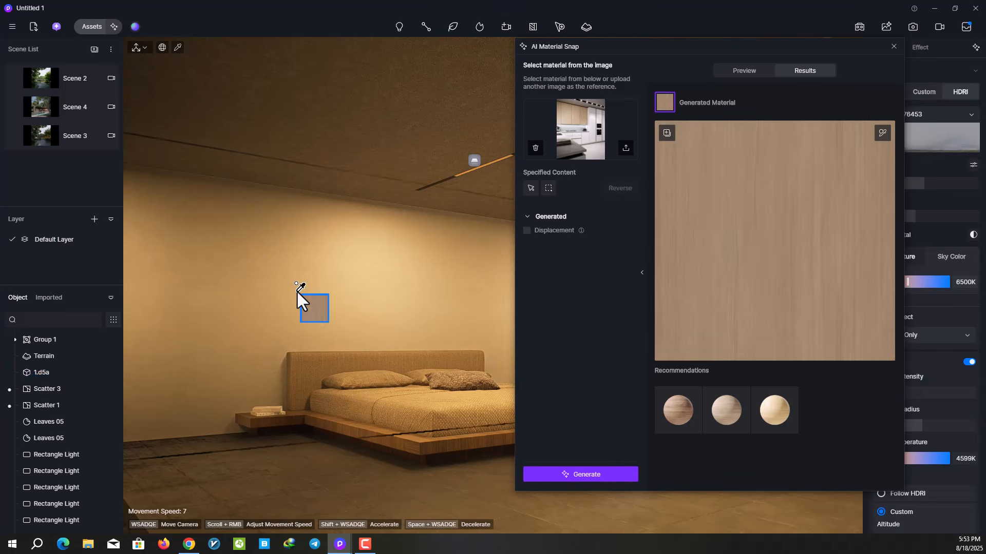
{"action": "left_click", "coordinate": [285, 288]}
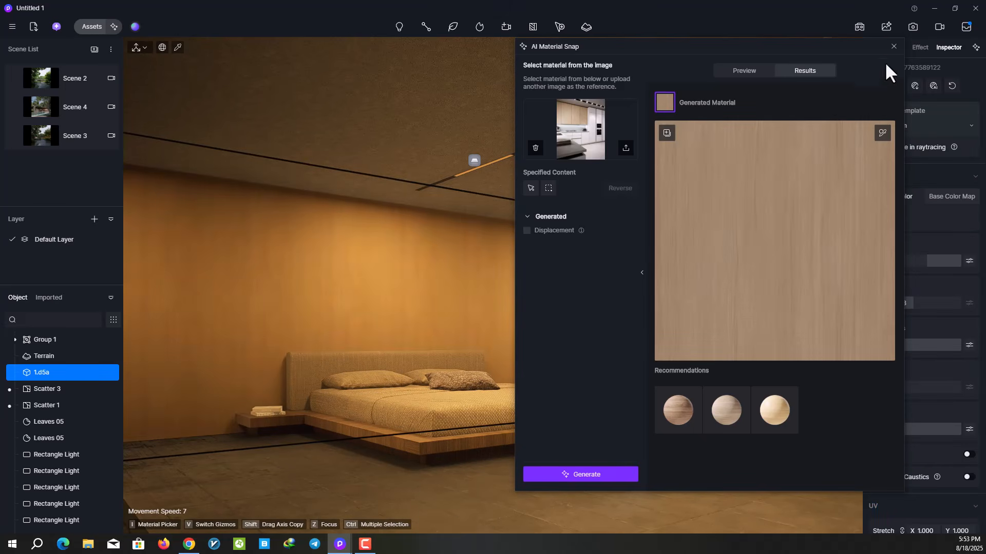
{"action": "left_click", "coordinate": [895, 51]}
- Set the saturation of the wall wood material's base color map to -20
{"action": "right_click_drag", "start_coordinate": [370, 275], "coordinate": [314, 264]}
{"action": "key", "text": "w"}
{"action": "middle_click_drag", "start_coordinate": [313, 288], "coordinate": [363, 293]}
{"action": "scroll", "coordinate": [435, 264], "scroll_direction": "up", "scroll_amount": 1}
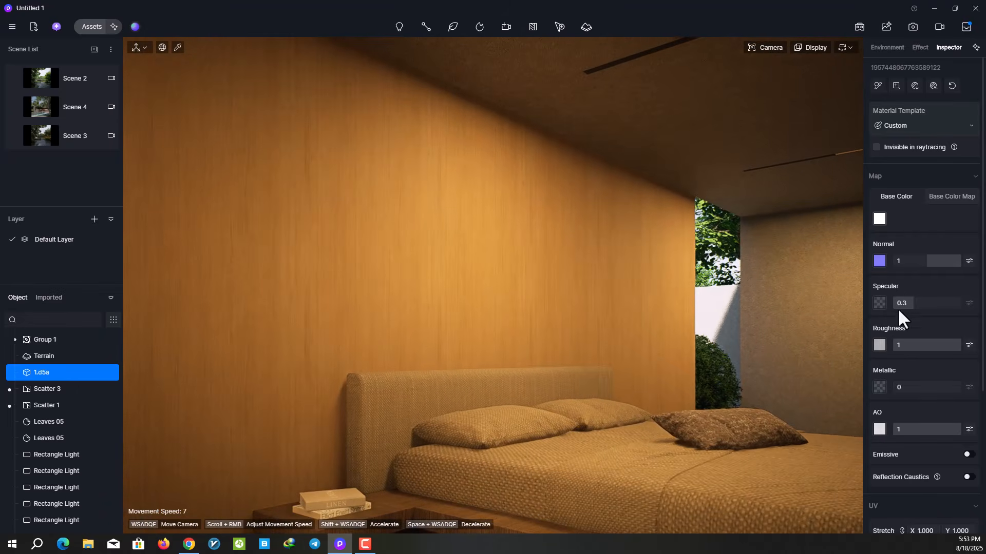
{"action": "left_click", "coordinate": [967, 197]}
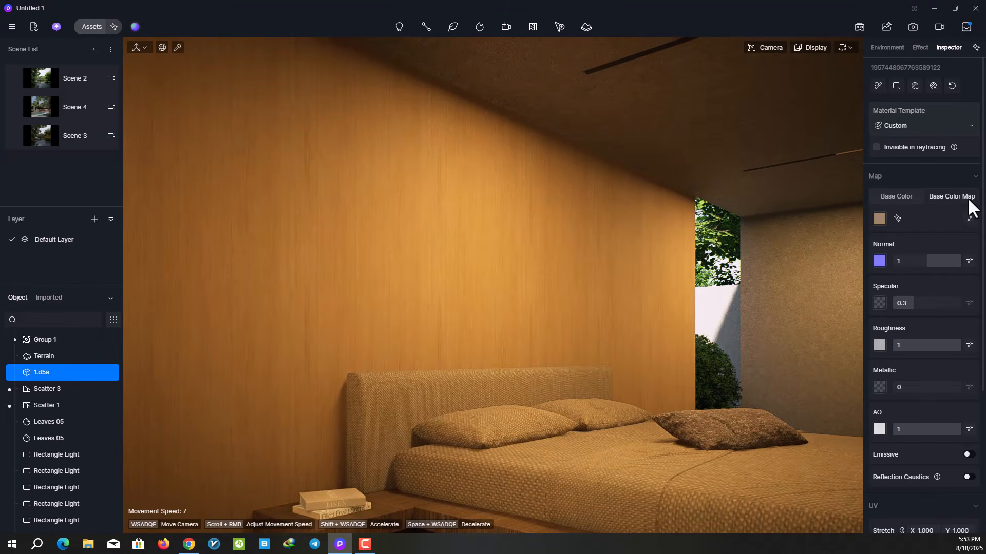
{"action": "left_click", "coordinate": [968, 219]}
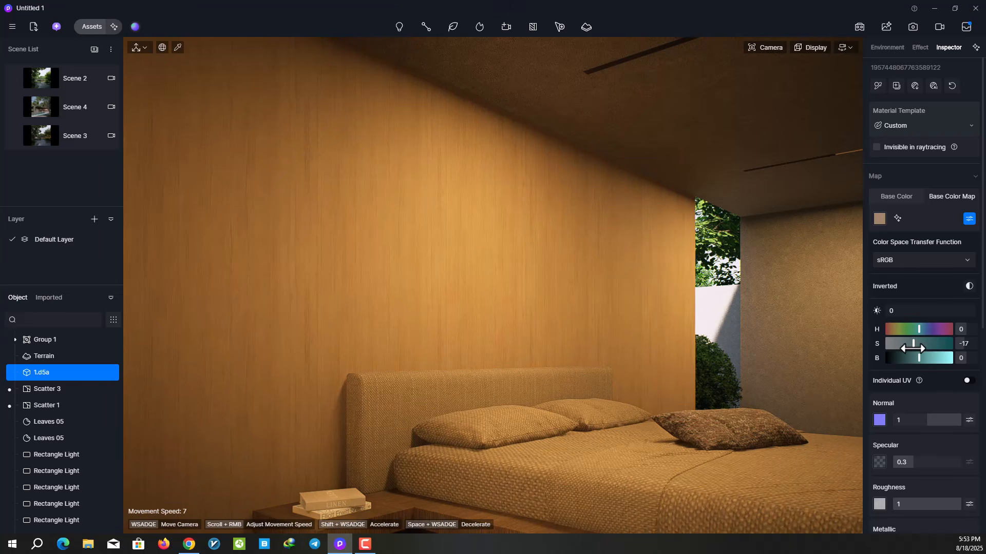
- Tune the wall wood material to roughness 0.51, specular 0.81 and a UV stretch of 0.670 in X and Y
{"action": "scroll", "coordinate": [926, 370], "scroll_direction": "down", "scroll_amount": 5}
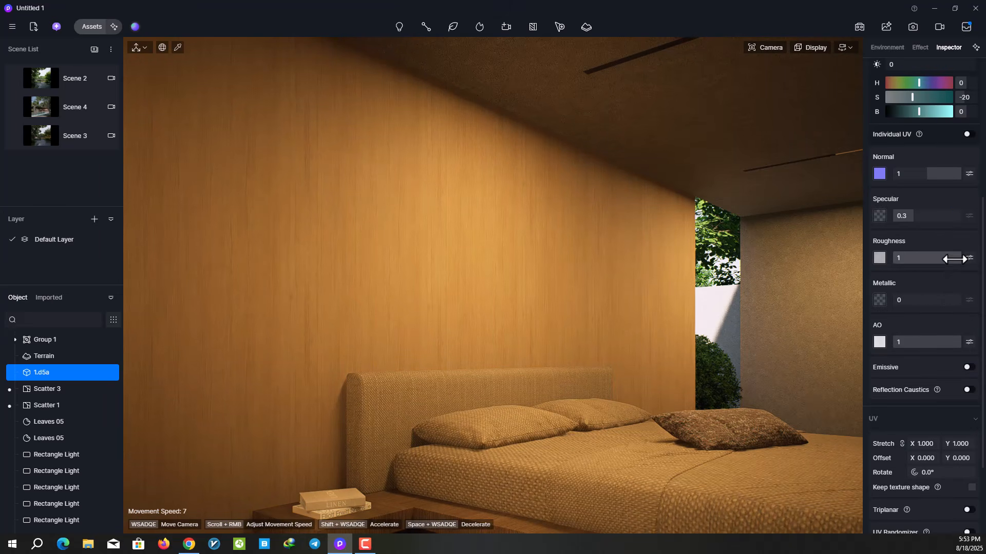
{"action": "left_click_drag", "start_coordinate": [955, 259], "coordinate": [929, 259]}
{"action": "left_click_drag", "start_coordinate": [930, 217], "coordinate": [962, 223]}
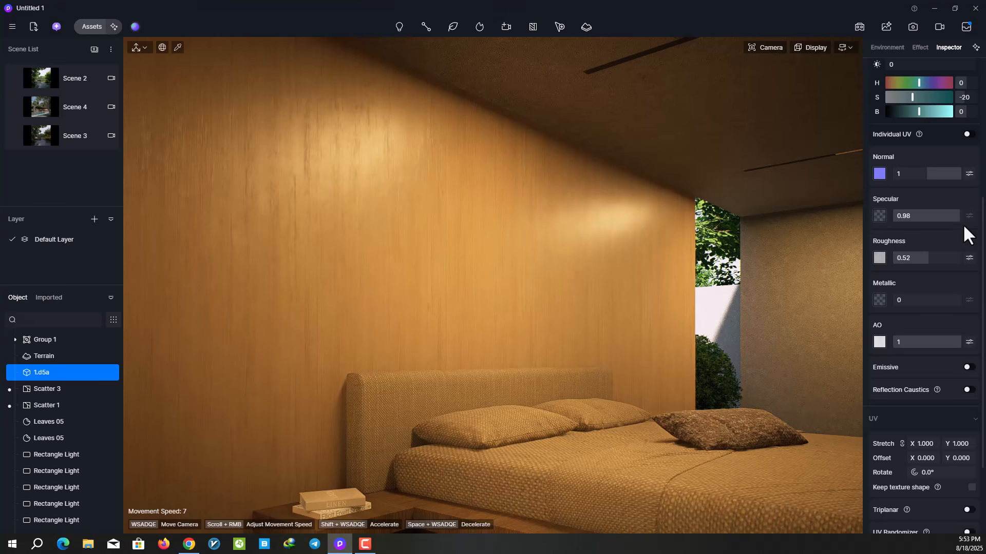
{"action": "left_click_drag", "start_coordinate": [926, 259], "coordinate": [928, 260]}
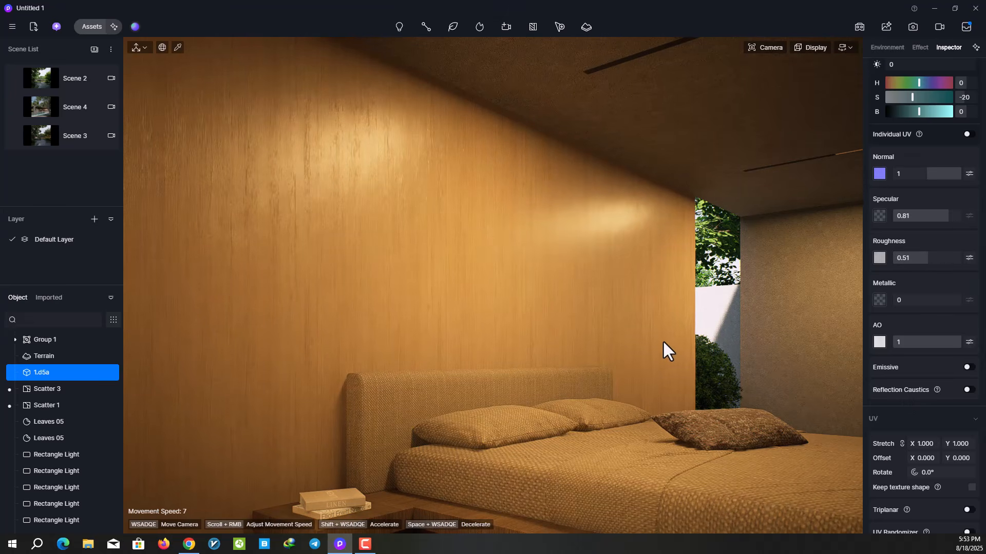
{"action": "scroll", "coordinate": [663, 340], "scroll_direction": "down", "scroll_amount": 2}
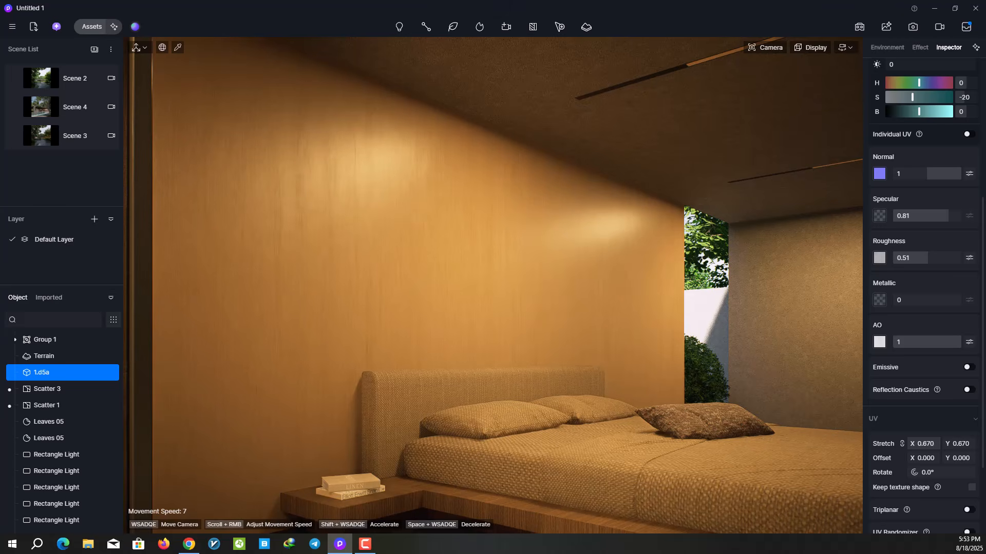
{"action": "left_click_drag", "start_coordinate": [925, 444], "coordinate": [920, 444]}
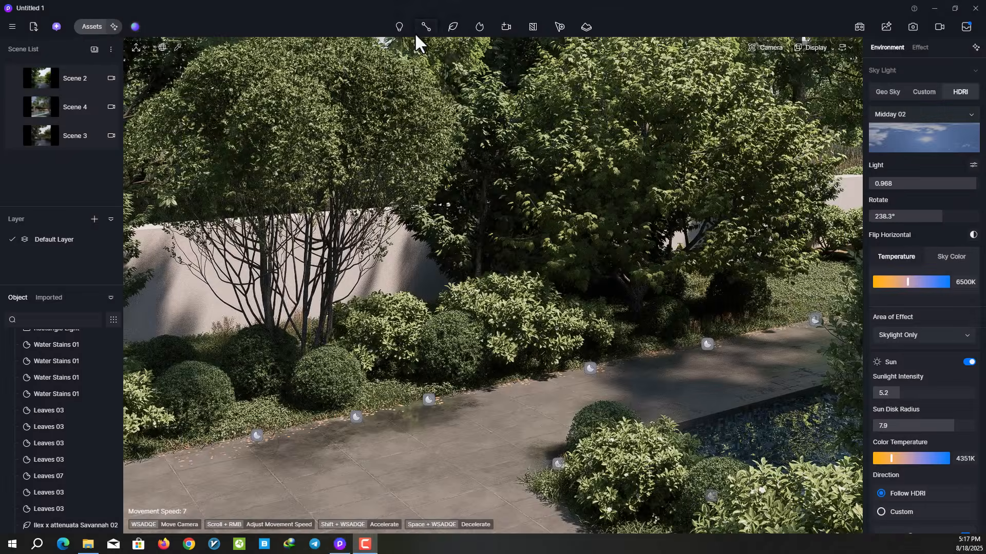
- Draw a custom linear path along the planting bed edge, from the villa's terrace to the far end of the paved walkway
{"action": "left_click", "coordinate": [423, 28]}
{"action": "left_click", "coordinate": [434, 117]}
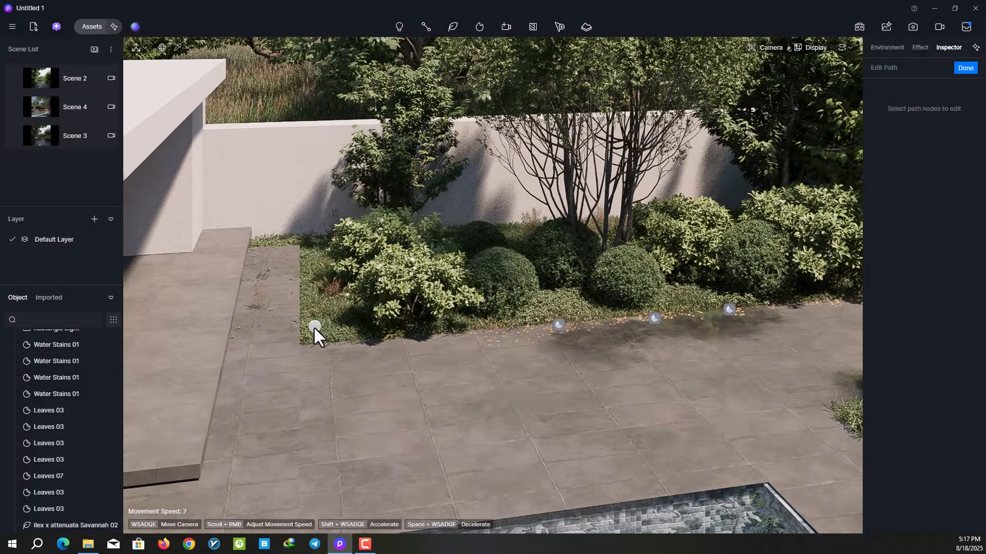
{"action": "left_click", "coordinate": [315, 327]}
{"action": "key", "text": "z"}
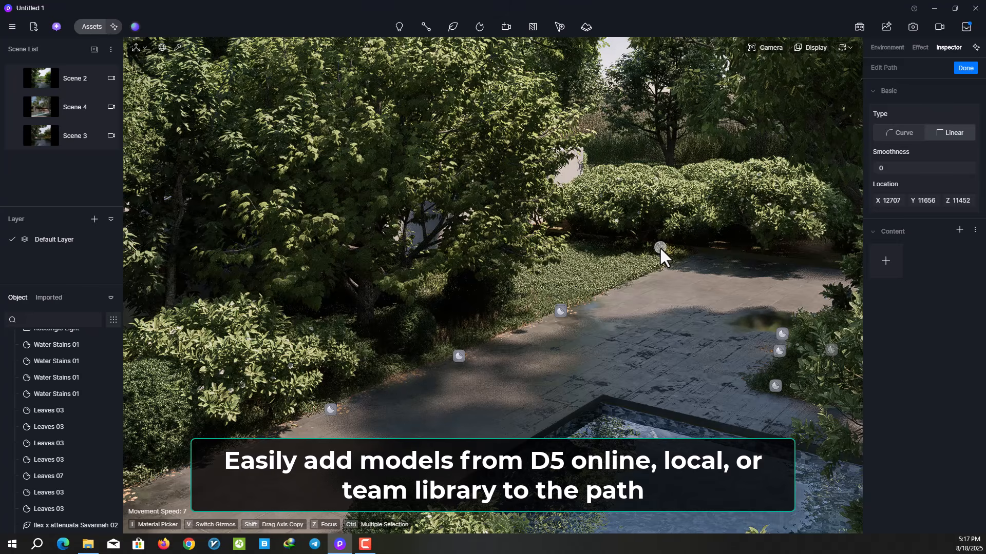
{"action": "left_click", "coordinate": [655, 250]}
{"action": "right_click", "coordinate": [614, 272]}
- Add the angled black metal outdoor lamp from the Outdoor Lighting models as the path's content and close the asset library
{"action": "key", "text": "a"}
{"action": "key", "text": "s"}
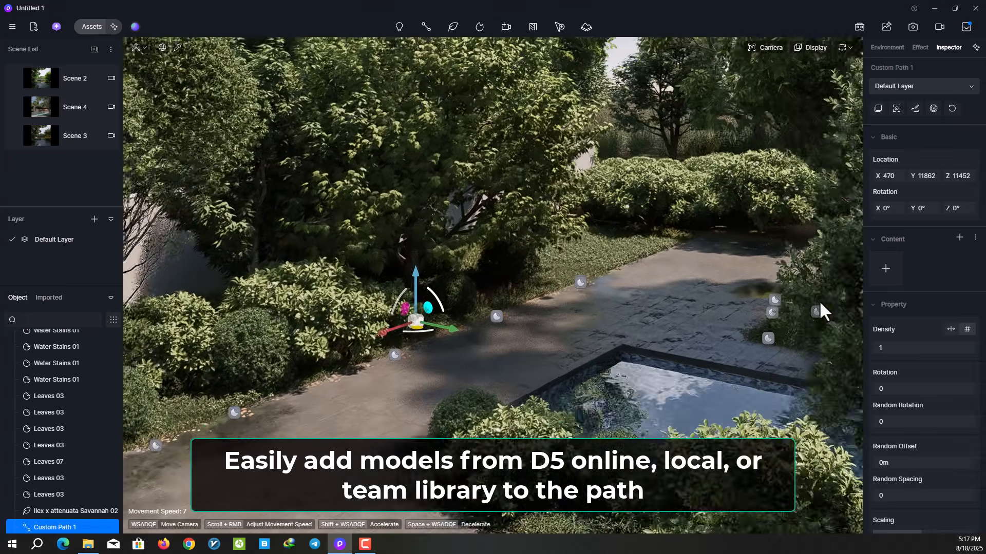
{"action": "left_click", "coordinate": [879, 275]}
{"action": "scroll", "coordinate": [712, 314], "scroll_direction": "down", "scroll_amount": 2}
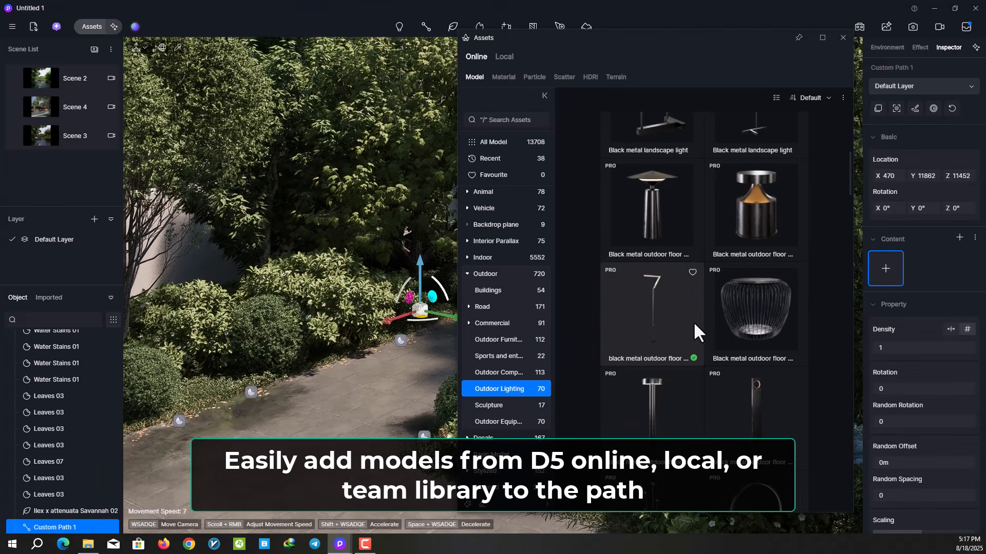
{"action": "left_click", "coordinate": [652, 315]}
{"action": "left_click", "coordinate": [843, 37]}
- Set the rotation of the lamps on the path to 180
{"action": "right_click_drag", "start_coordinate": [719, 164], "coordinate": [452, 172]}
{"action": "key", "text": "w"}
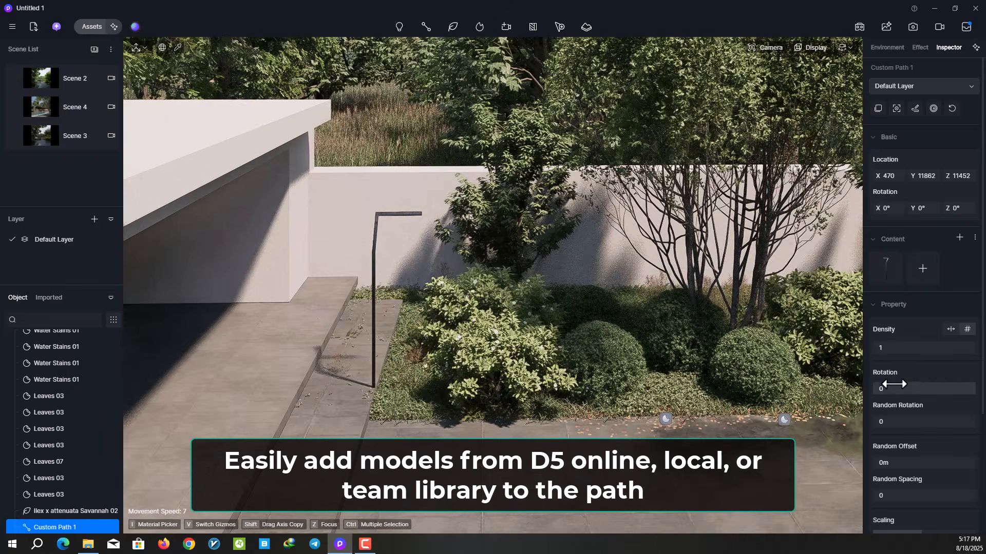
{"action": "left_click_drag", "start_coordinate": [893, 389], "coordinate": [938, 389]}
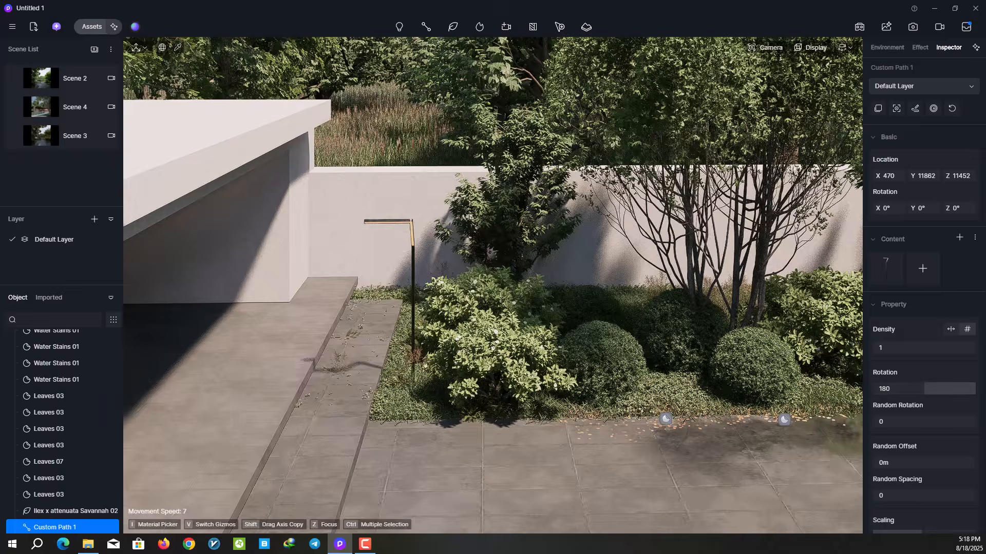
- Try a lamp density of 5 along the path, and raise it to 10
{"action": "key", "text": "d"}
{"action": "right_click_drag", "start_coordinate": [718, 354], "coordinate": [555, 359]}
{"action": "right_click_drag", "start_coordinate": [493, 285], "coordinate": [693, 267]}
{"action": "key", "text": "s"}
{"action": "right_click_drag", "start_coordinate": [561, 242], "coordinate": [529, 237]}
{"action": "key", "text": "w"}
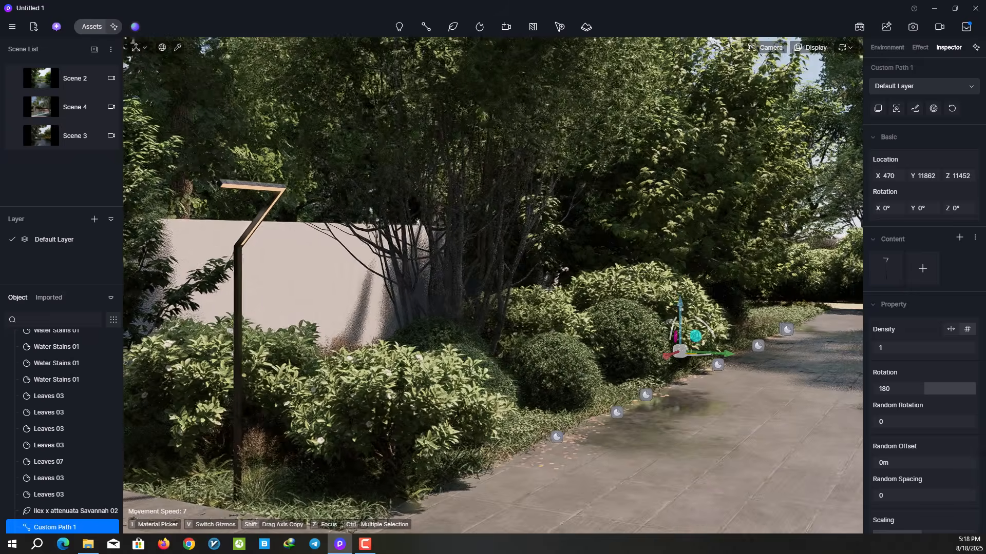
{"action": "key", "text": "s"}
{"action": "left_click", "coordinate": [902, 348]}
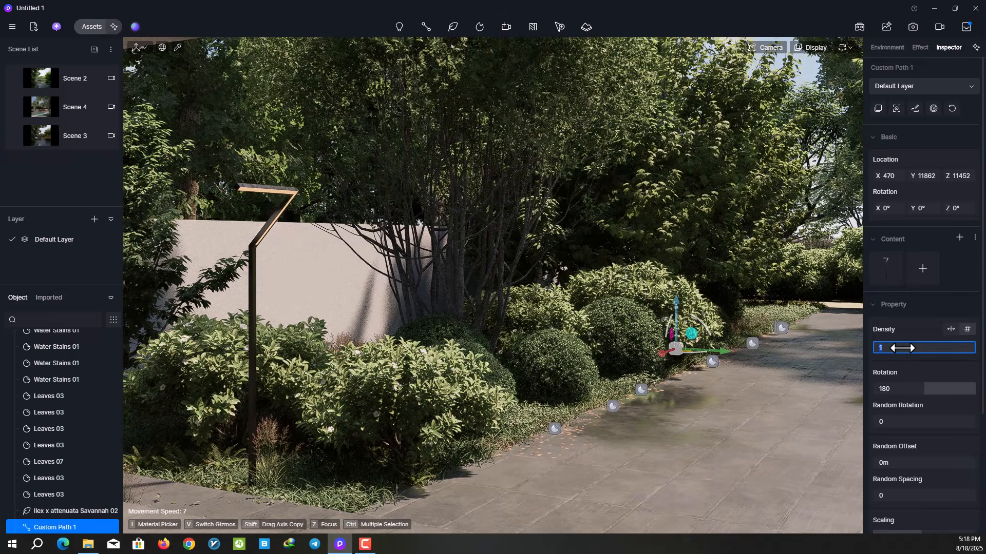
{"action": "type", "text": "5"}
{"action": "key", "text": "Return"}
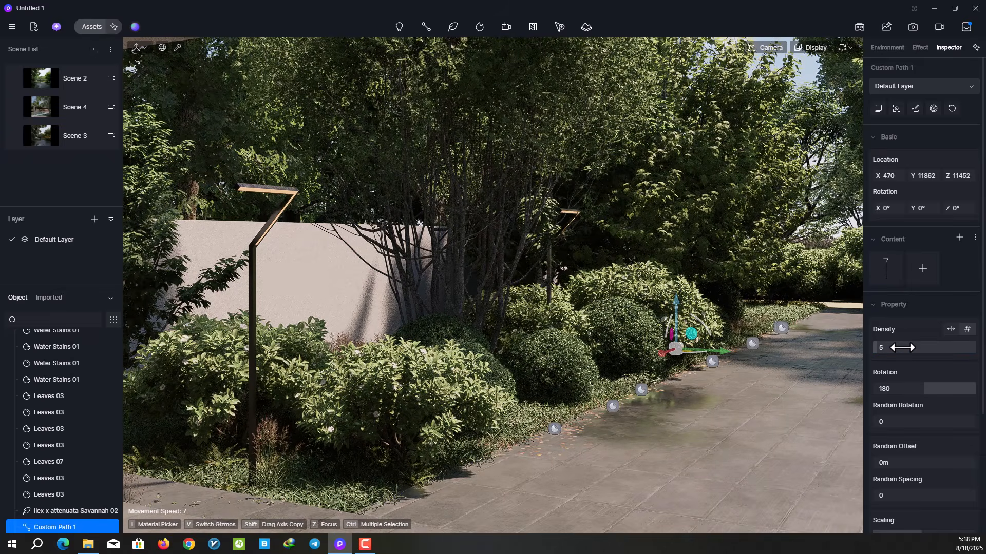
{"action": "left_click", "coordinate": [902, 349]}
{"action": "key", "text": "Return"}
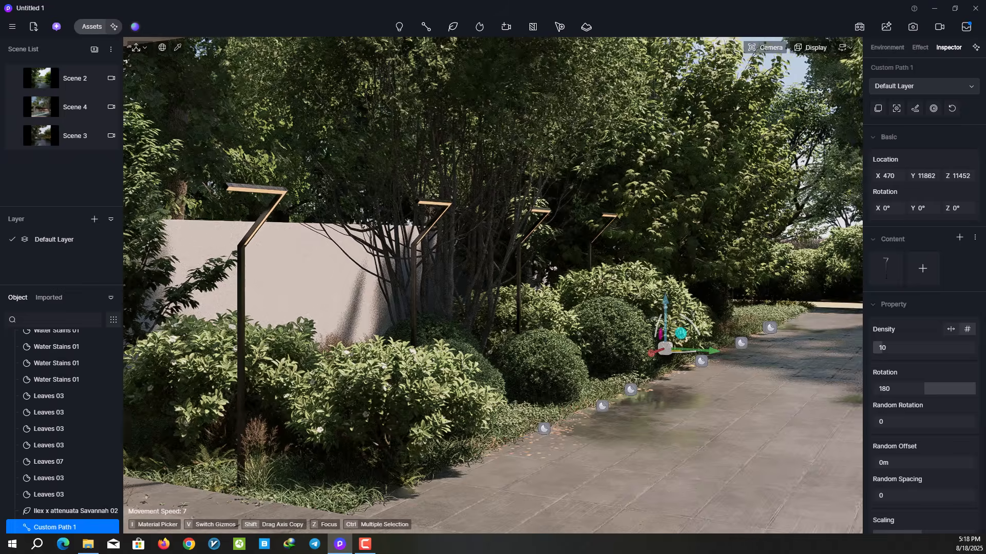
- Move the whole lamp path along the Y axis to a location of 10807
{"action": "right_click_drag", "start_coordinate": [711, 336], "coordinate": [726, 337]}
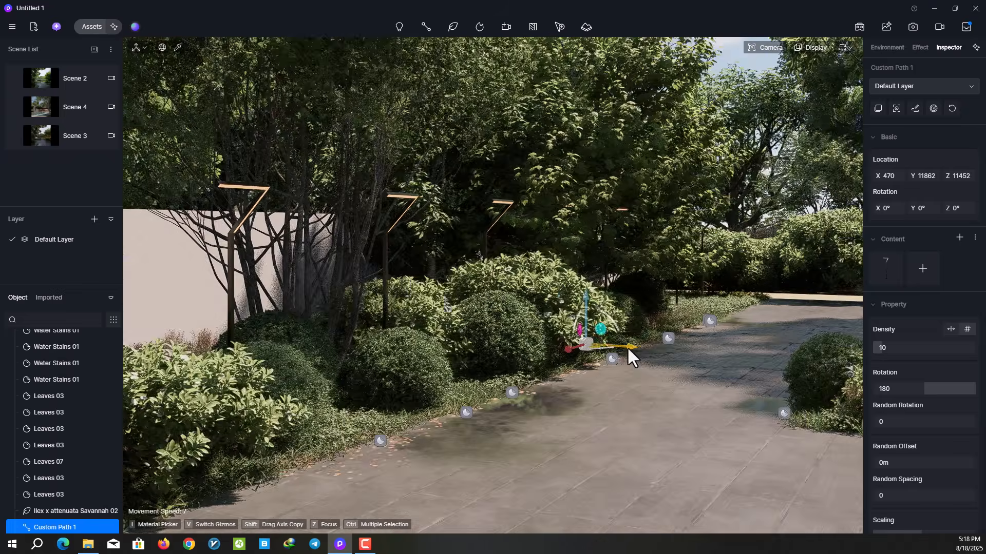
{"action": "left_click_drag", "start_coordinate": [627, 347], "coordinate": [688, 351]}
{"action": "right_click_drag", "start_coordinate": [689, 351], "coordinate": [606, 352]}
{"action": "key", "text": "s"}
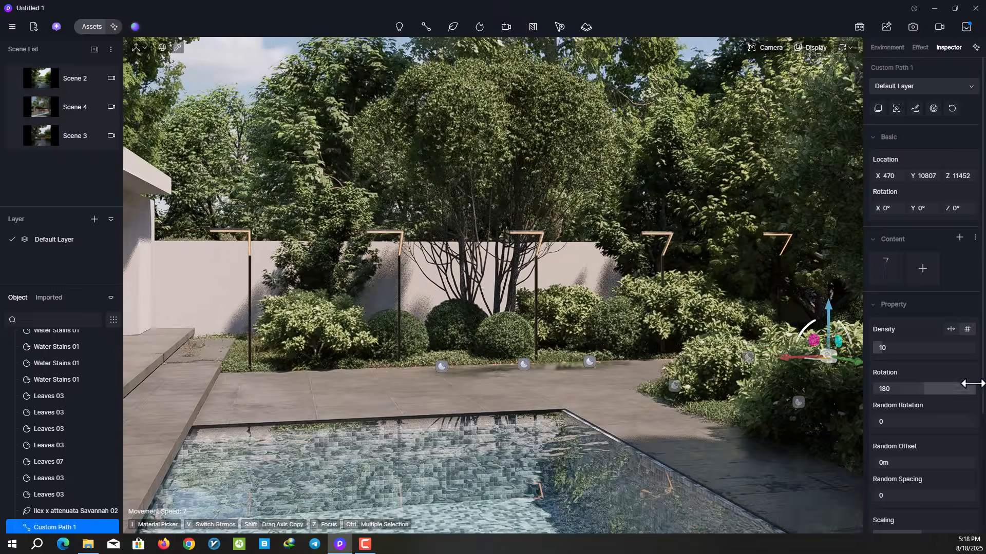
- Enlarge the lamps on the path to a scaling of 1.15
{"action": "key", "text": "s"}
{"action": "scroll", "coordinate": [903, 454], "scroll_direction": "down", "scroll_amount": 2}
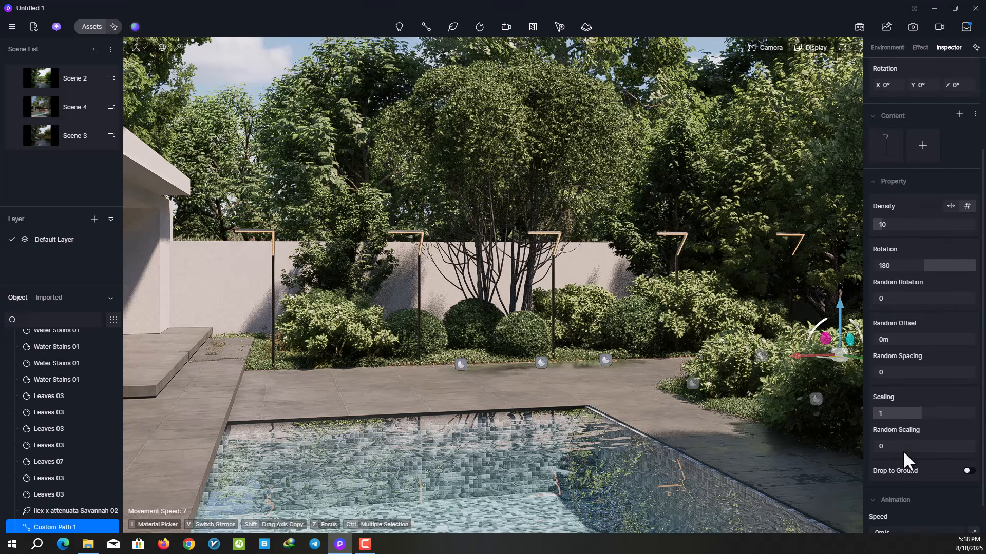
{"action": "left_click_drag", "start_coordinate": [911, 415], "coordinate": [917, 414]}
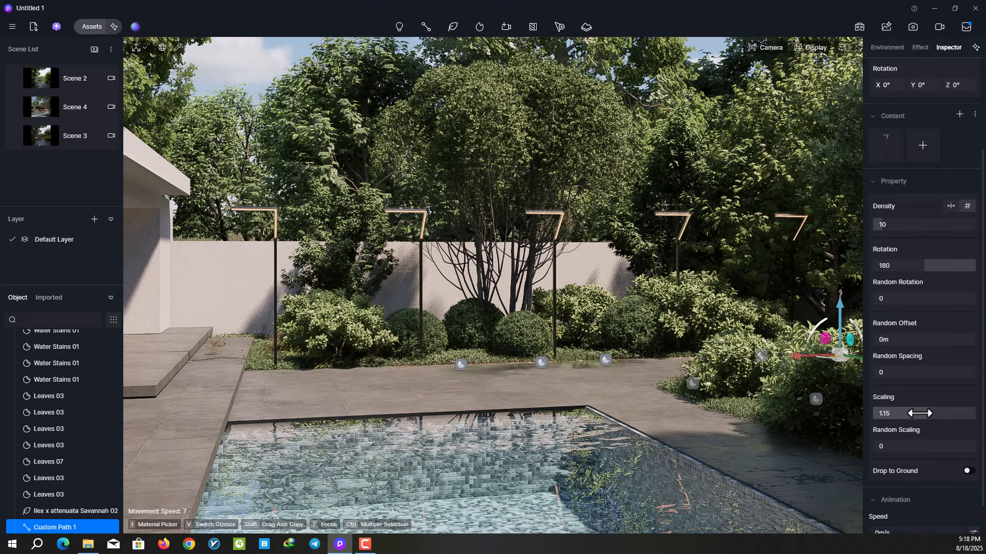
- Set the lamp path's density to 7 and switch the view to Scene 2
{"action": "left_click", "coordinate": [908, 223]}
{"action": "type", "text": "7"}
{"action": "key", "text": "Return"}
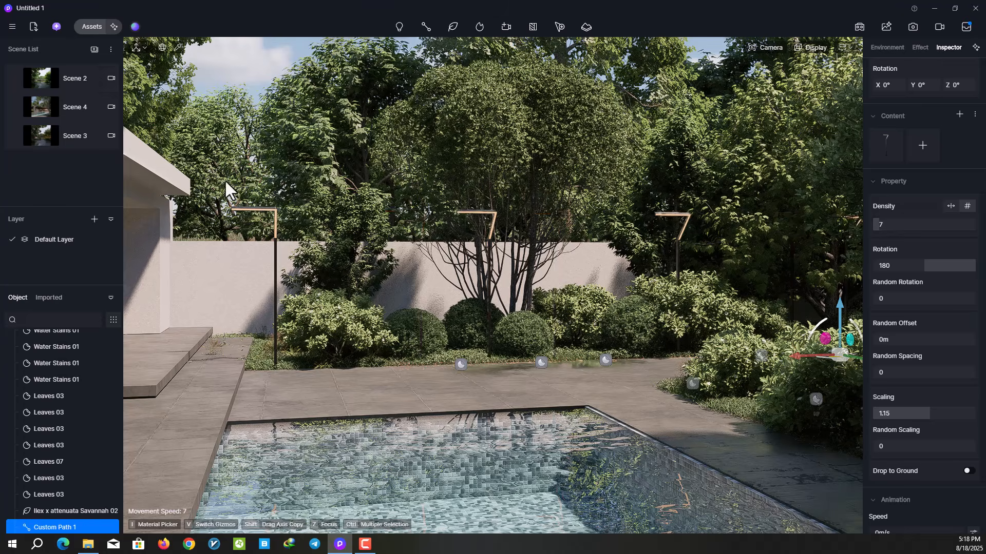
{"action": "left_click", "coordinate": [46, 82]}
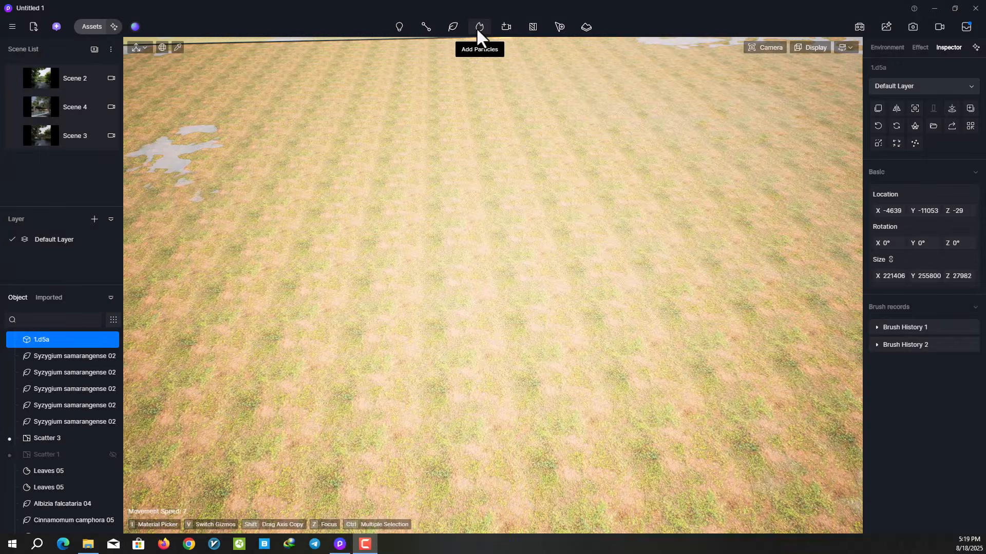
{"action": "left_click", "coordinate": [477, 28]}
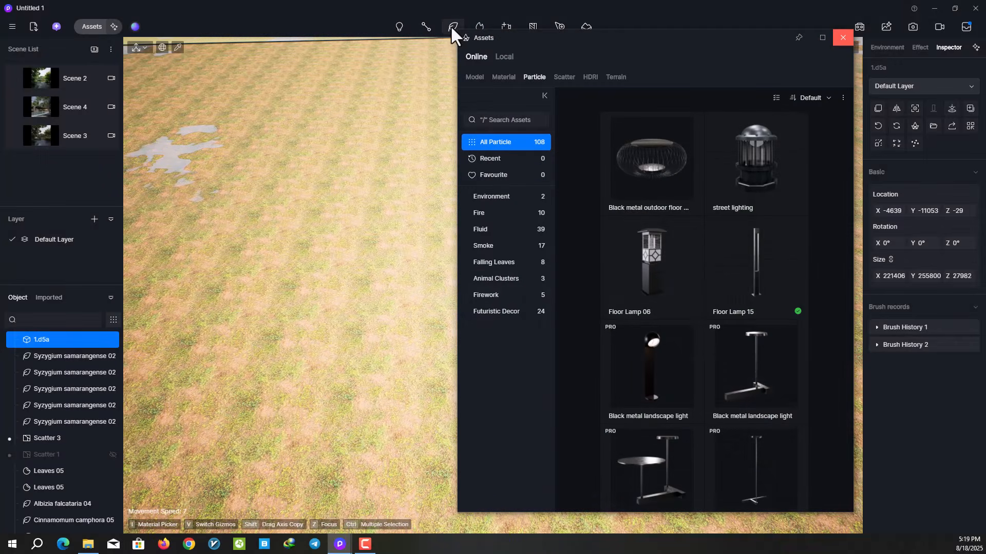
{"action": "left_click", "coordinate": [842, 37]}
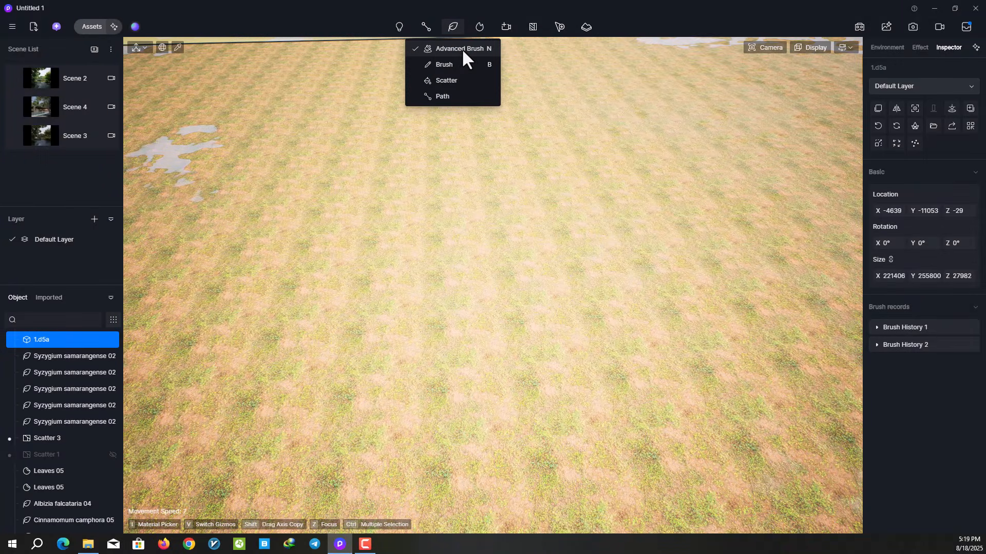
- Paint a large letter D on the open ground with the Advanced Brush at radius 100
{"action": "left_click", "coordinate": [462, 50]}
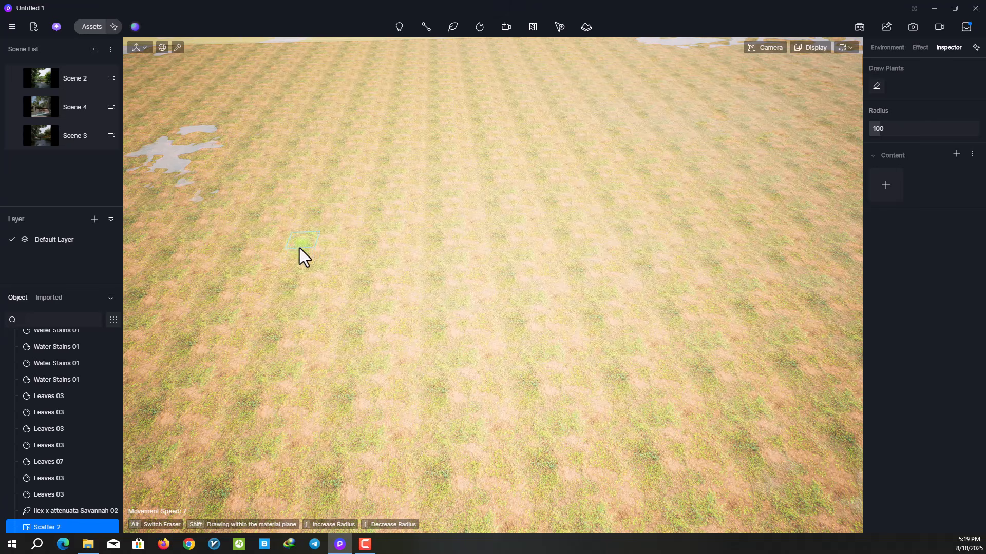
{"action": "left_click_drag", "start_coordinate": [251, 392], "coordinate": [279, 260]}
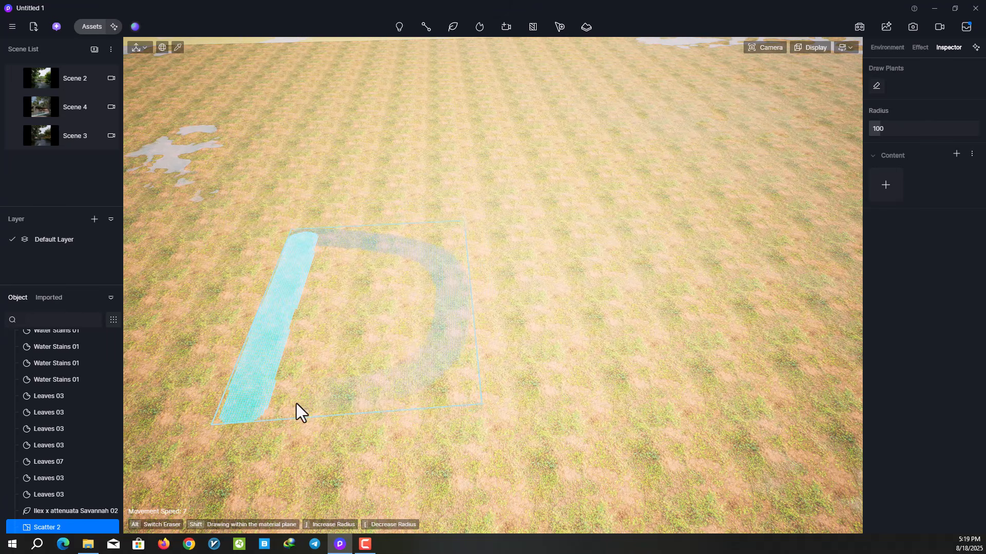
{"action": "left_click_drag", "start_coordinate": [252, 412], "coordinate": [247, 413]}
- Paint a large digit 5 beside the letter D in the same brush area and finish the drawing
{"action": "key", "text": "d"}
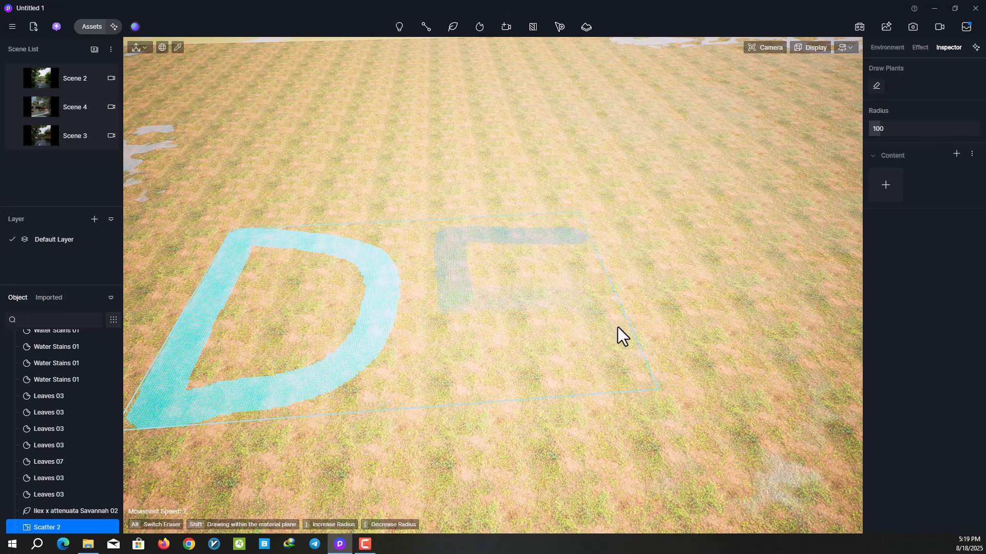
{"action": "mouse_move", "coordinate": [618, 327]}
{"action": "left_mouse_down"}
{"action": "mouse_move", "coordinate": [614, 393]}
{"action": "mouse_move", "coordinate": [537, 418]}
{"action": "left_mouse_up"}
{"action": "left_click_drag", "start_coordinate": [474, 408], "coordinate": [464, 404]}
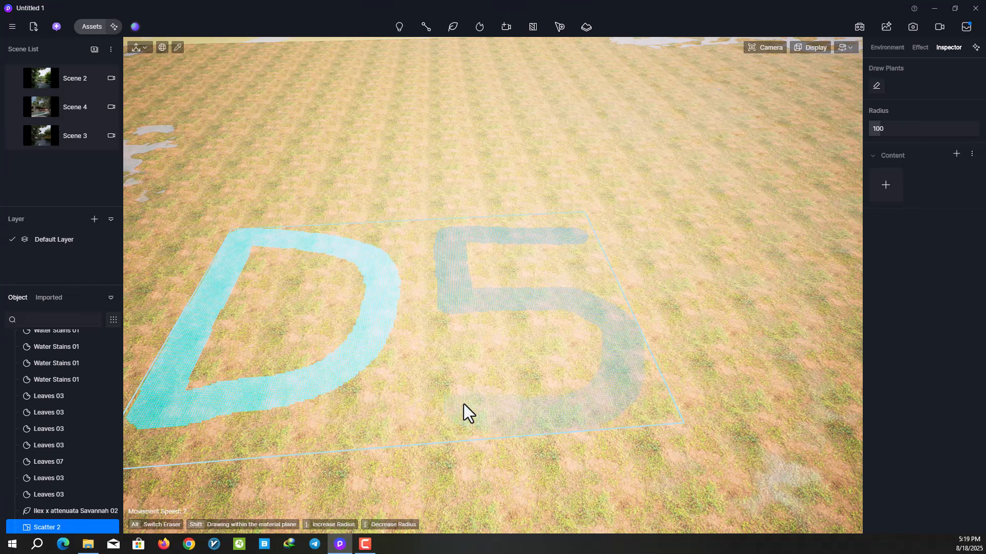
{"action": "key", "text": "s"}
{"action": "key", "text": "a"}
{"action": "right_click", "coordinate": [424, 179]}
{"action": "right_click_drag", "start_coordinate": [424, 180], "coordinate": [473, 181]}
{"action": "key", "text": "w"}
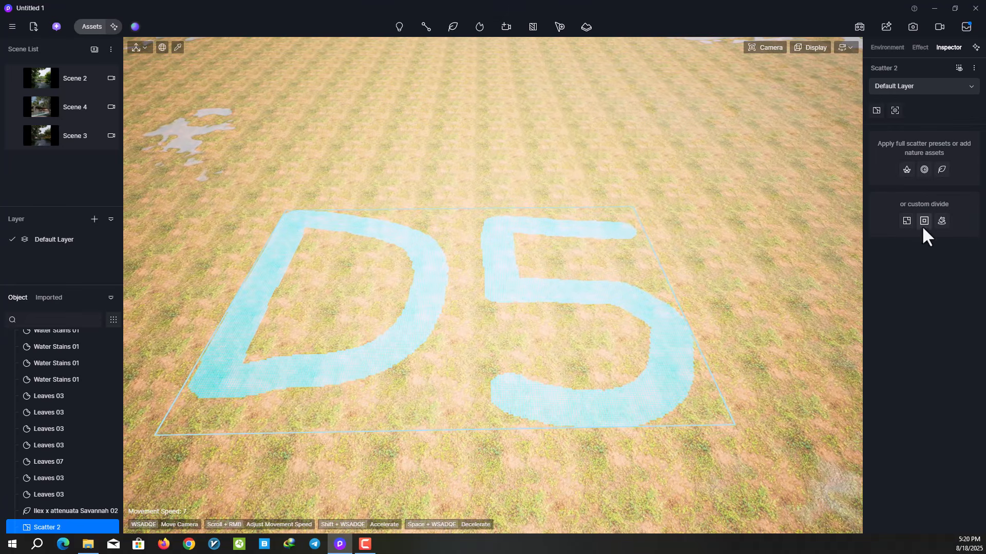
- Fill the painted D5 area with the Ceanothus 02 plant from the Flowering Shrub models
{"action": "left_click", "coordinate": [941, 170]}
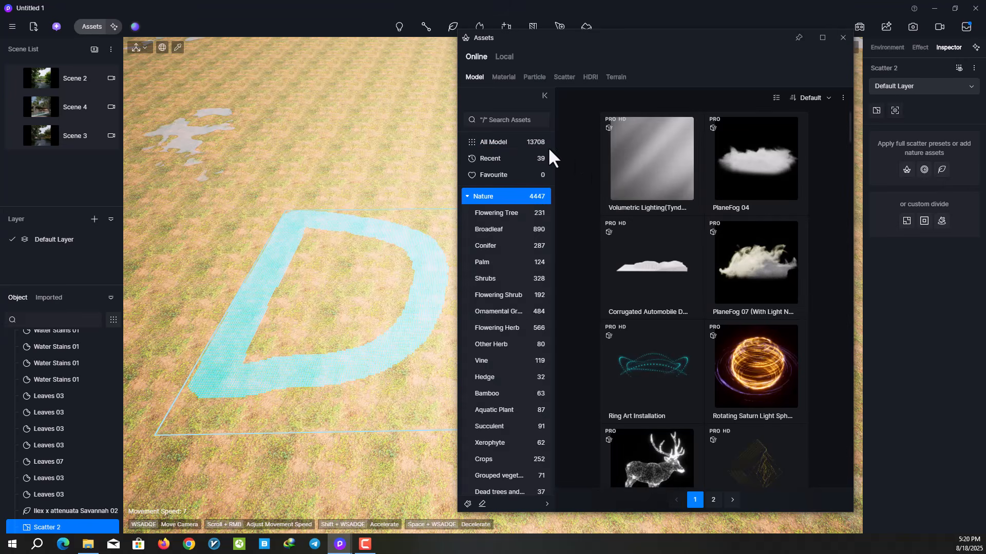
{"action": "left_click", "coordinate": [491, 279]}
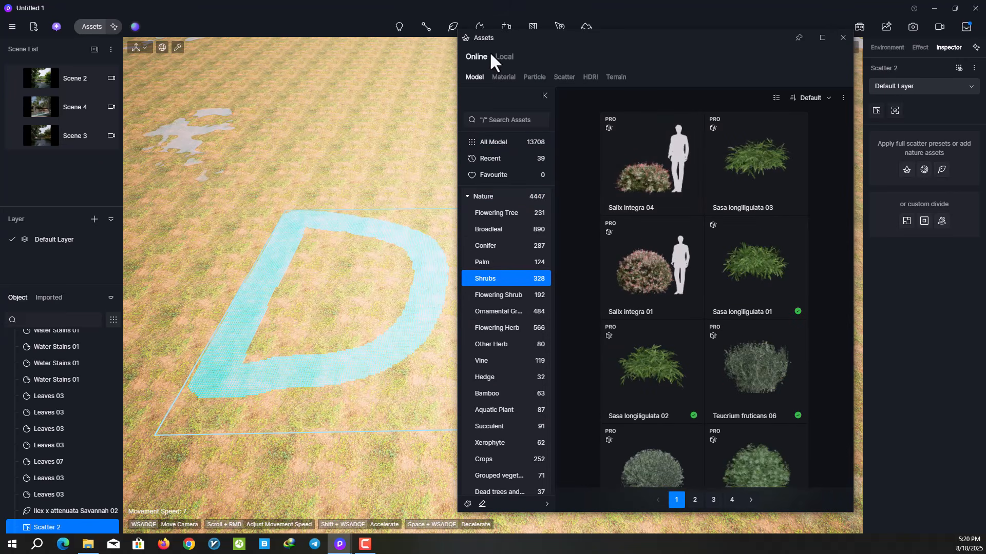
{"action": "scroll", "coordinate": [736, 231], "scroll_direction": "down", "scroll_amount": 1}
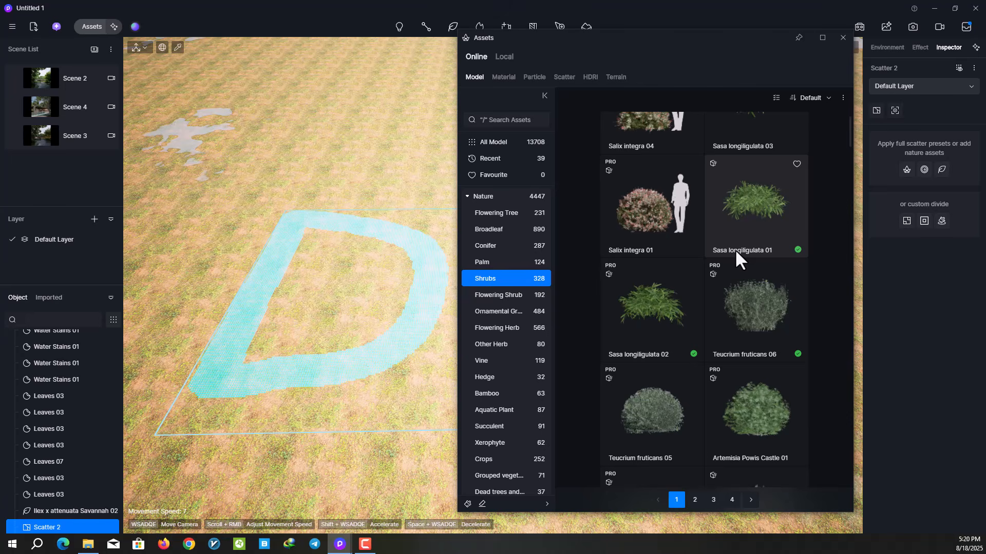
{"action": "scroll", "coordinate": [736, 256], "scroll_direction": "down", "scroll_amount": 10}
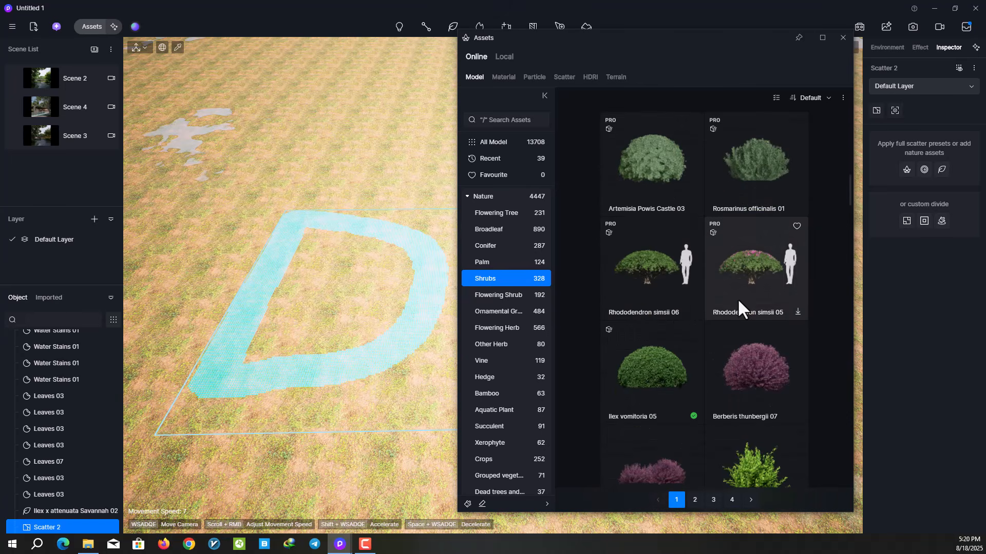
{"action": "left_click", "coordinate": [506, 296]}
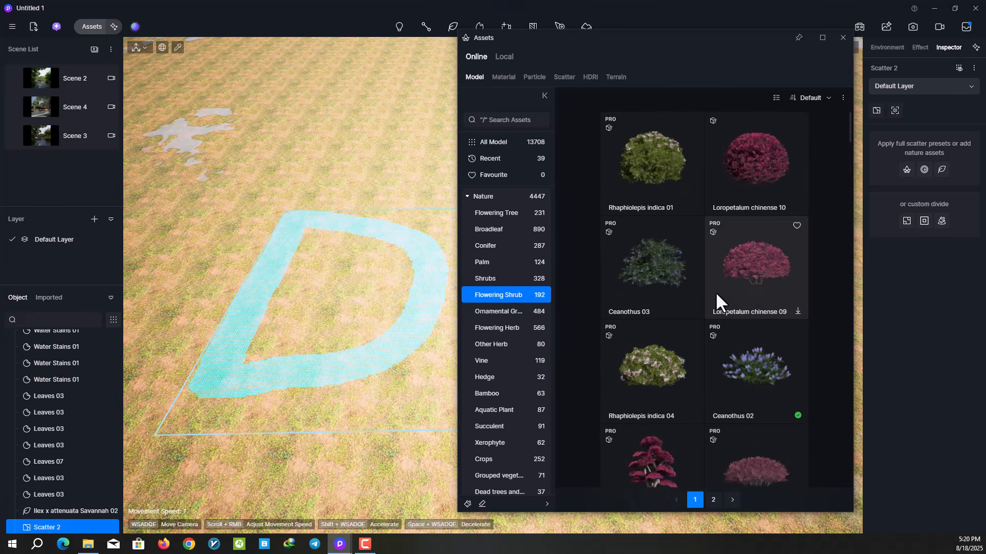
{"action": "scroll", "coordinate": [716, 301], "scroll_direction": "down", "scroll_amount": 3}
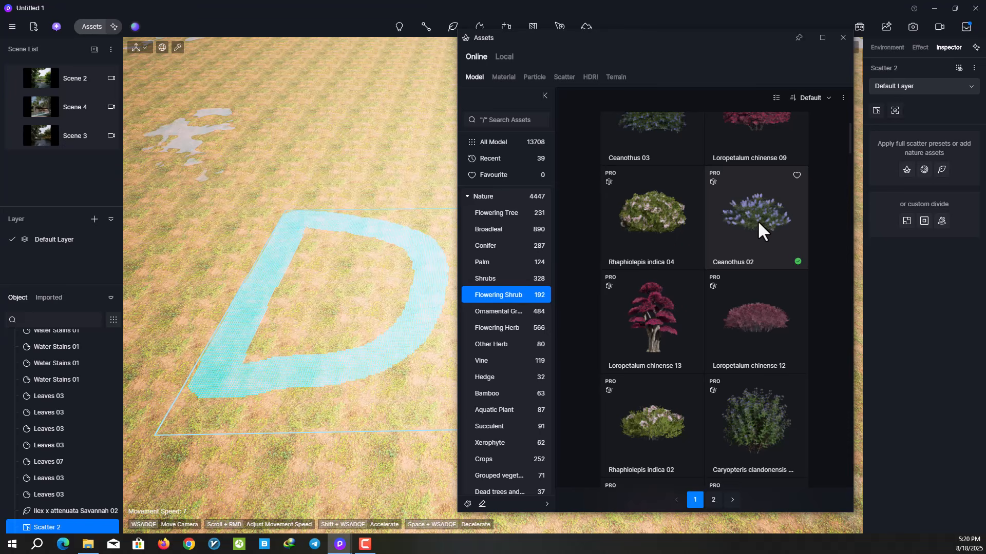
{"action": "left_click", "coordinate": [756, 221]}
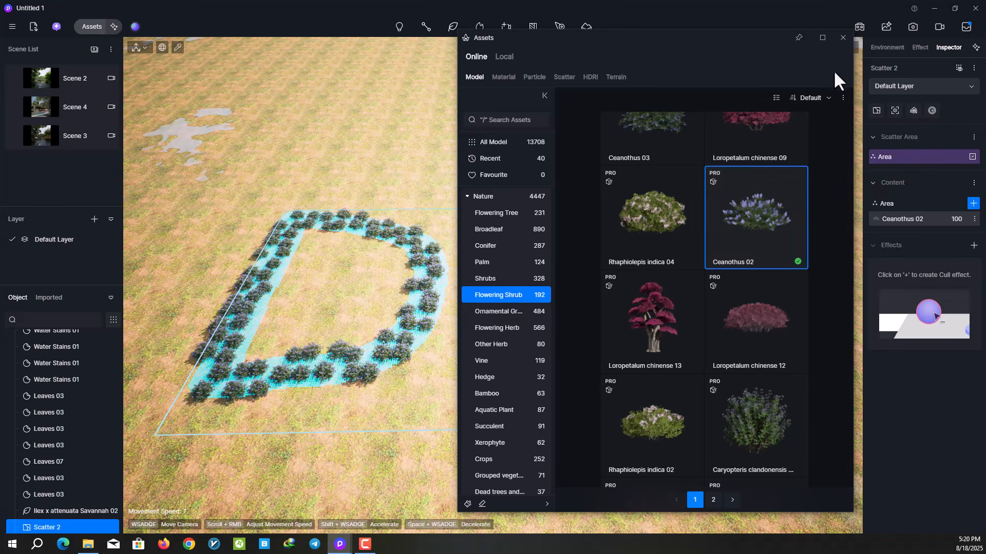
{"action": "left_click", "coordinate": [843, 38]}
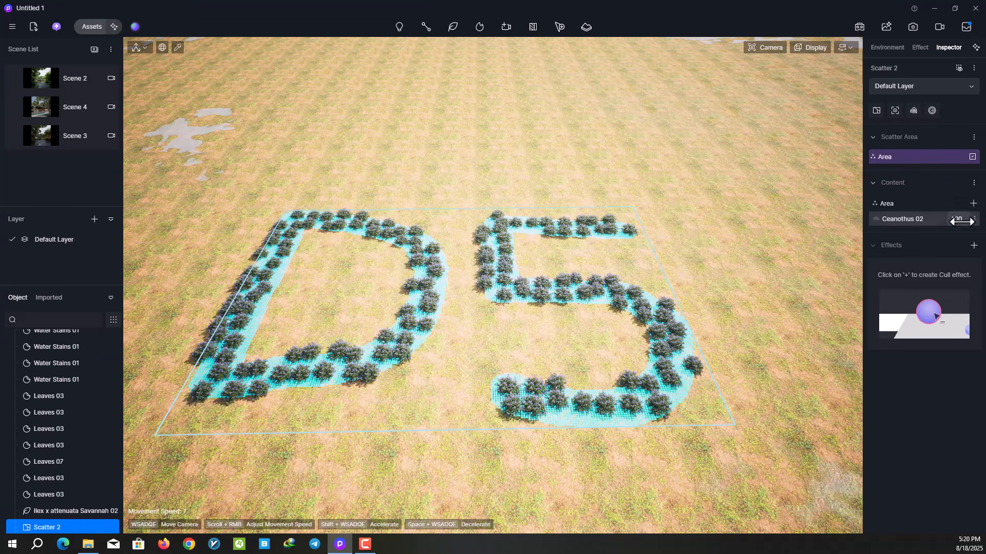
- Switch off Simplified Mode for the D5 scatter and set its distribution density to 500
{"action": "left_click", "coordinate": [974, 68]}
{"action": "left_click", "coordinate": [949, 85]}
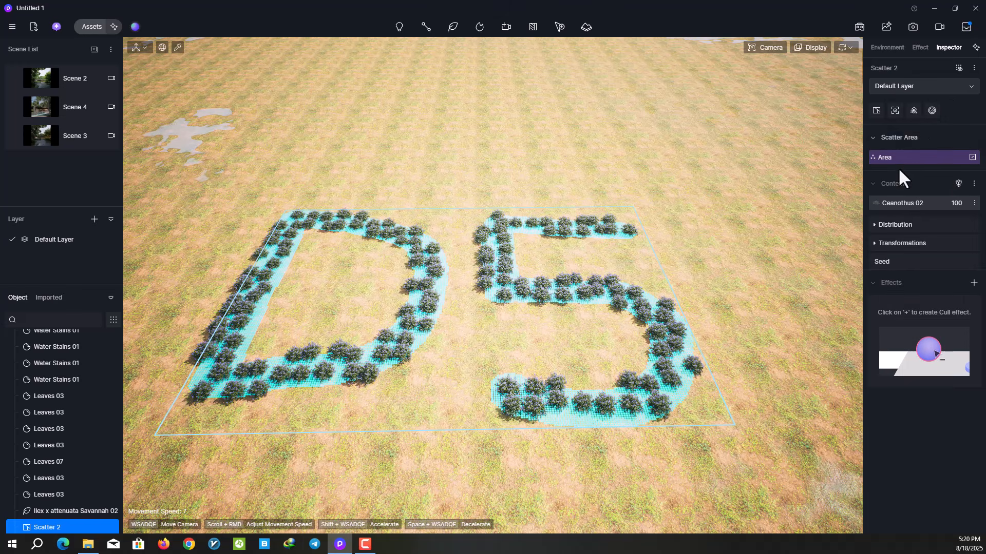
{"action": "left_click", "coordinate": [905, 226]}
{"action": "left_click", "coordinate": [895, 302]}
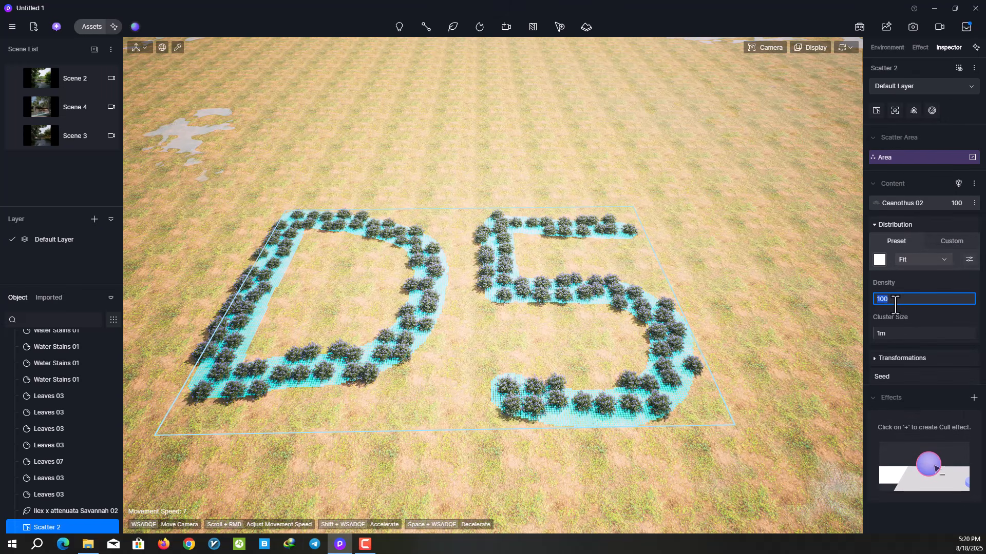
{"action": "type", "text": "500"}
{"action": "key", "text": "Return"}
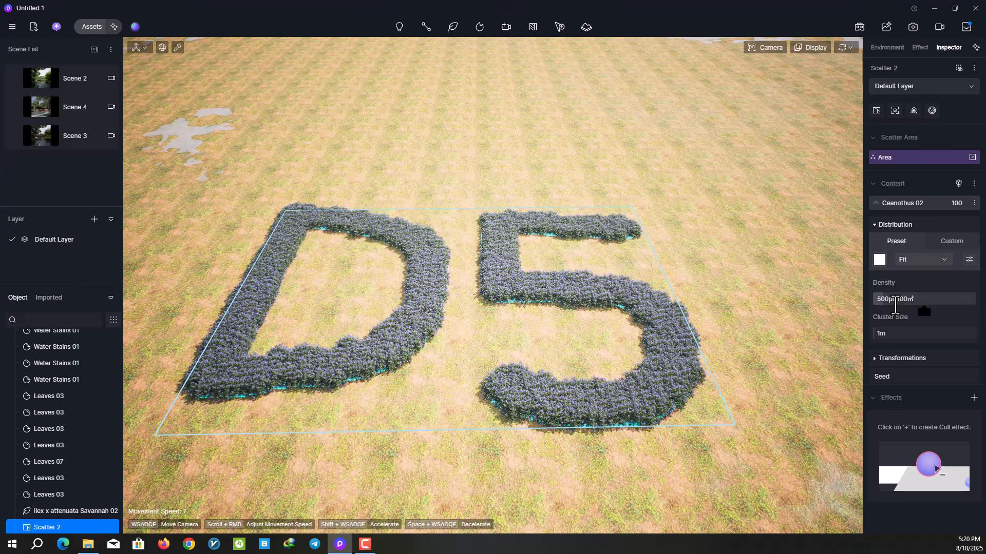
- Set the D5 plants' random scaling to 0.63, random offset to 0.6 and random rotation to 0.7, and deselect the scatter
{"action": "left_click", "coordinate": [891, 359]}
{"action": "scroll", "coordinate": [927, 447], "scroll_direction": "down", "scroll_amount": 1}
{"action": "scroll", "coordinate": [922, 435], "scroll_direction": "down", "scroll_amount": 4}
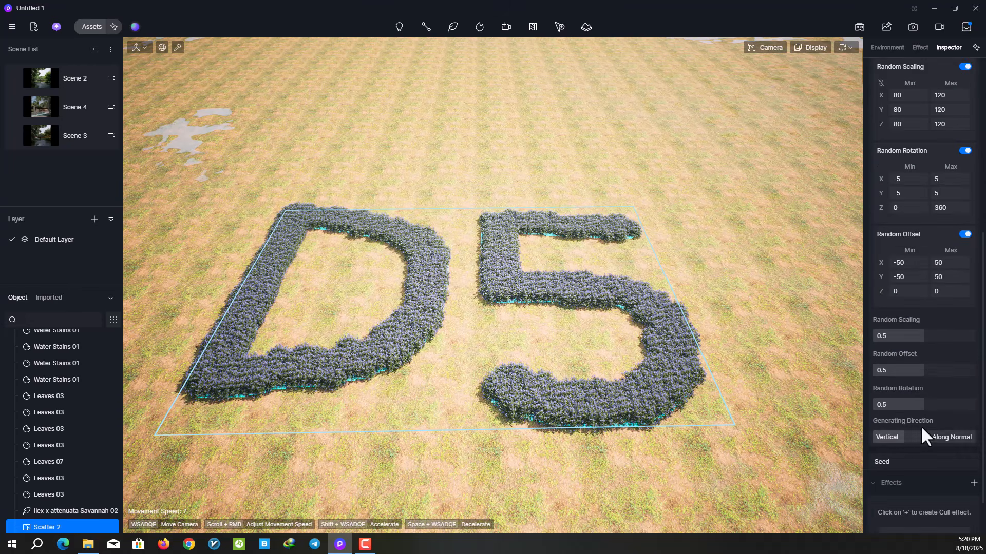
{"action": "left_click_drag", "start_coordinate": [932, 335], "coordinate": [938, 336]}
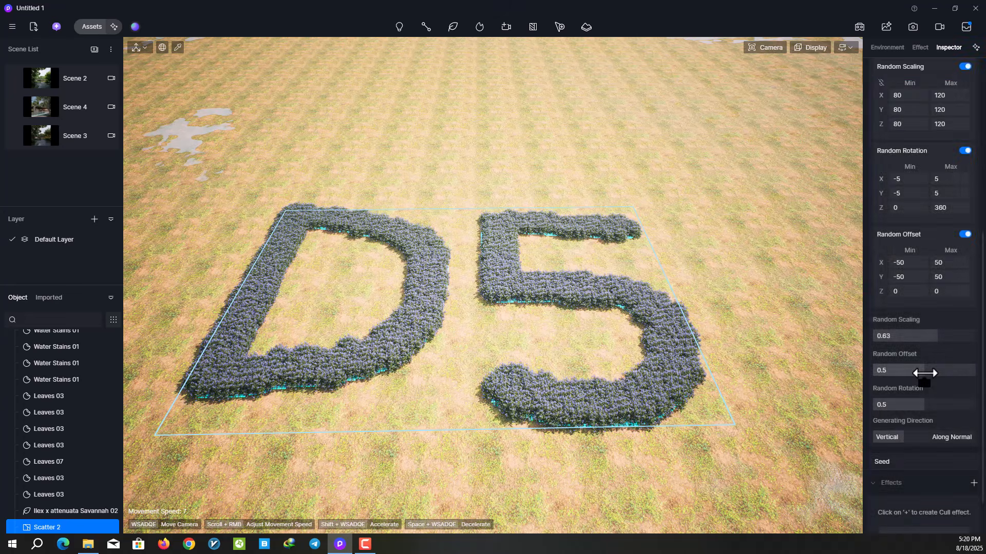
{"action": "left_click", "coordinate": [935, 365]}
{"action": "left_click_drag", "start_coordinate": [925, 409], "coordinate": [945, 409]}
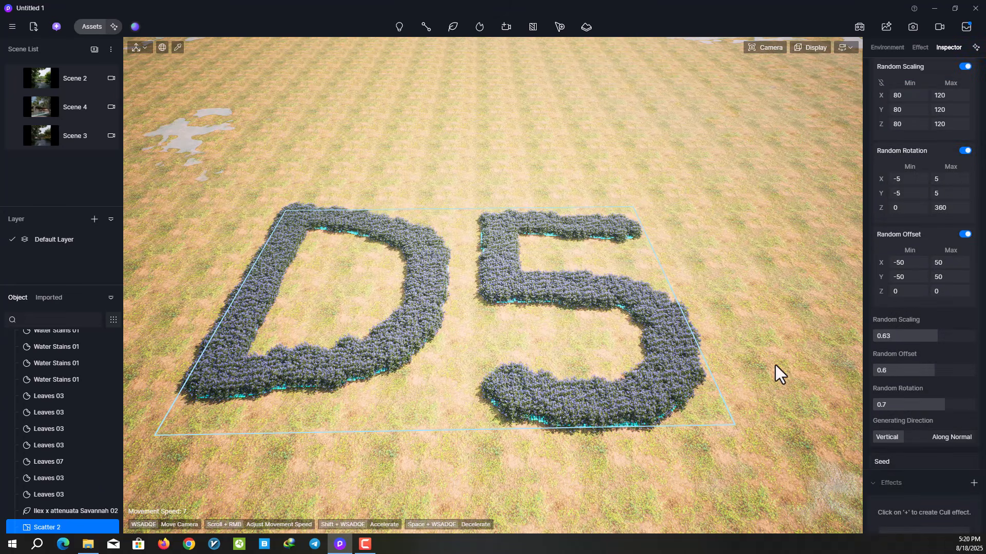
{"action": "left_click", "coordinate": [741, 306]}
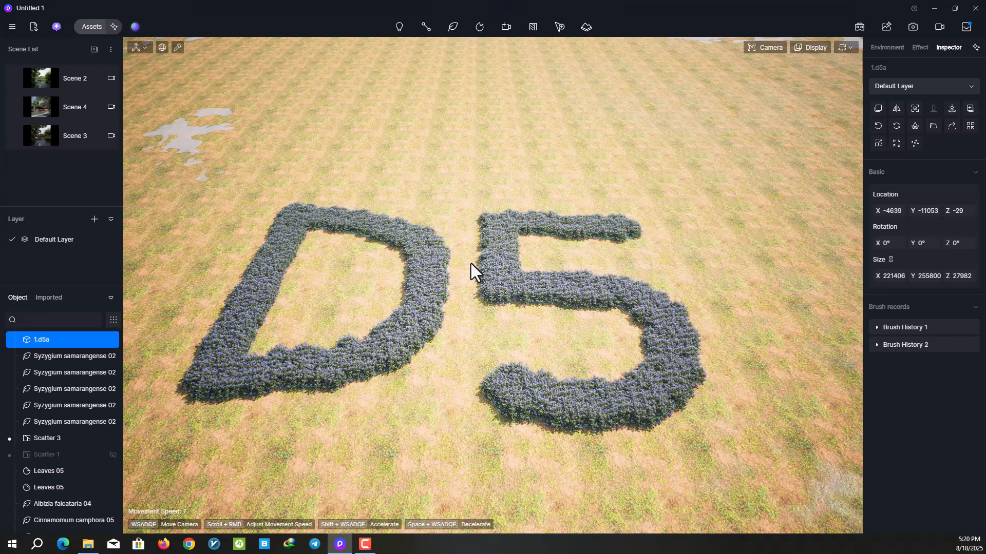
- Paint a second Advanced Brush area that fills the empty interior of the letter D
{"action": "mouse_move", "coordinate": [447, 30]}
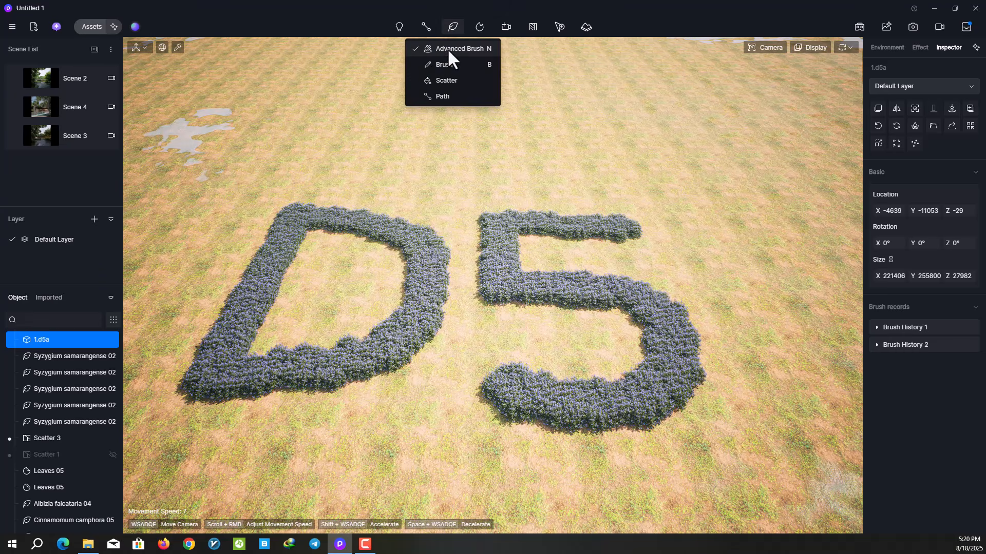
{"action": "left_click", "coordinate": [448, 49]}
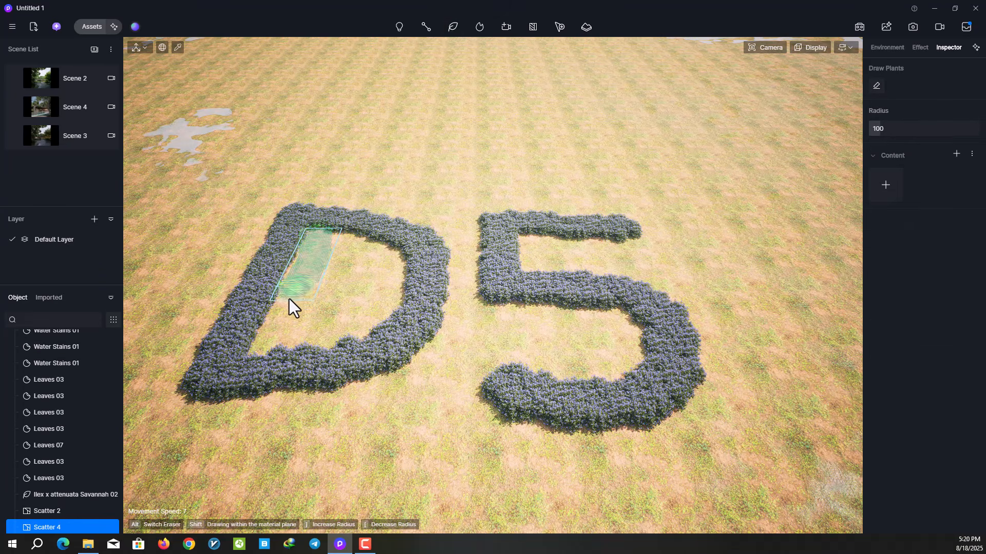
{"action": "left_click_drag", "start_coordinate": [269, 332], "coordinate": [263, 347]}
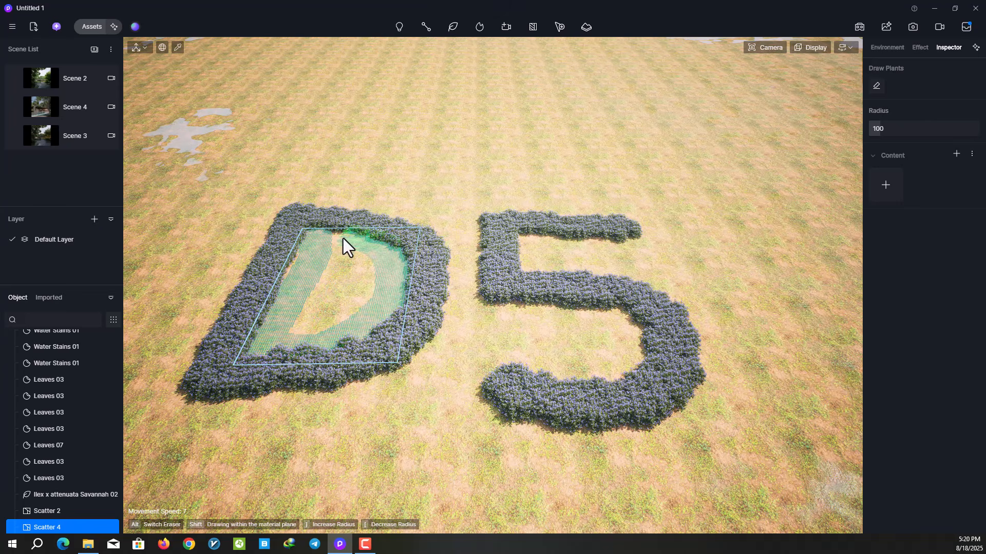
{"action": "left_click_drag", "start_coordinate": [303, 262], "coordinate": [289, 283]}
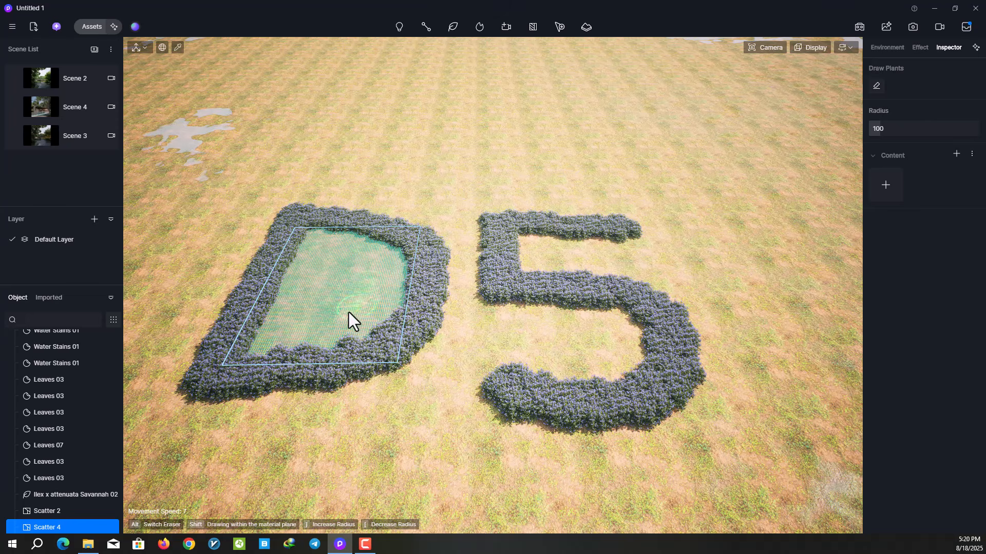
{"action": "key", "text": "Escape"}
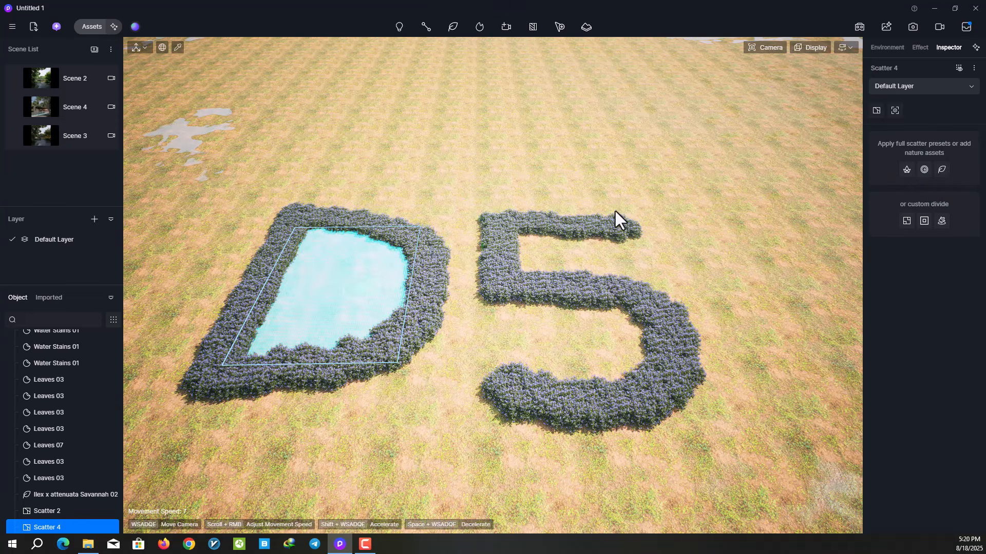
- Fill the area inside the D with the Fagraea ceilanica 10 shrub from the Flowering Shrub models
{"action": "left_click", "coordinate": [939, 170]}
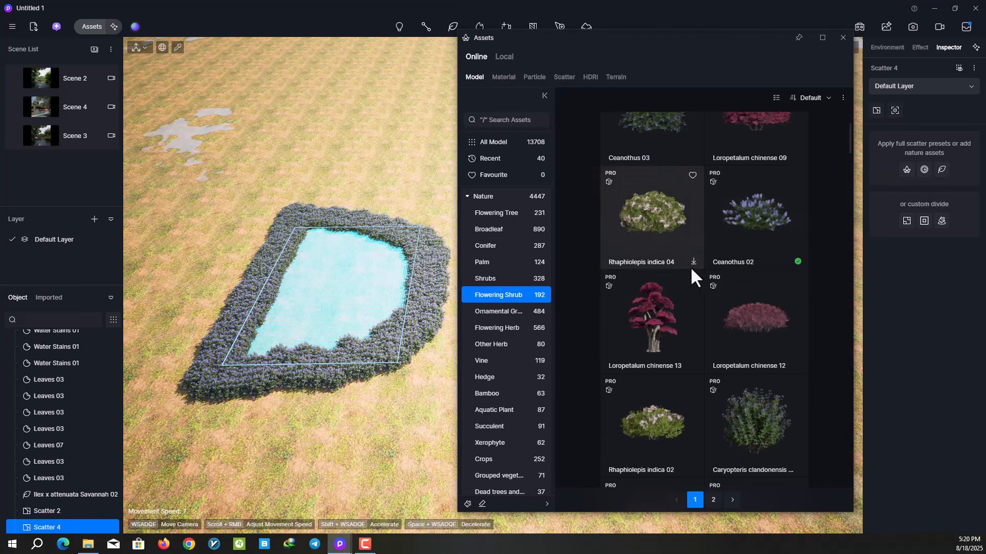
{"action": "scroll", "coordinate": [700, 271], "scroll_direction": "down", "scroll_amount": 10}
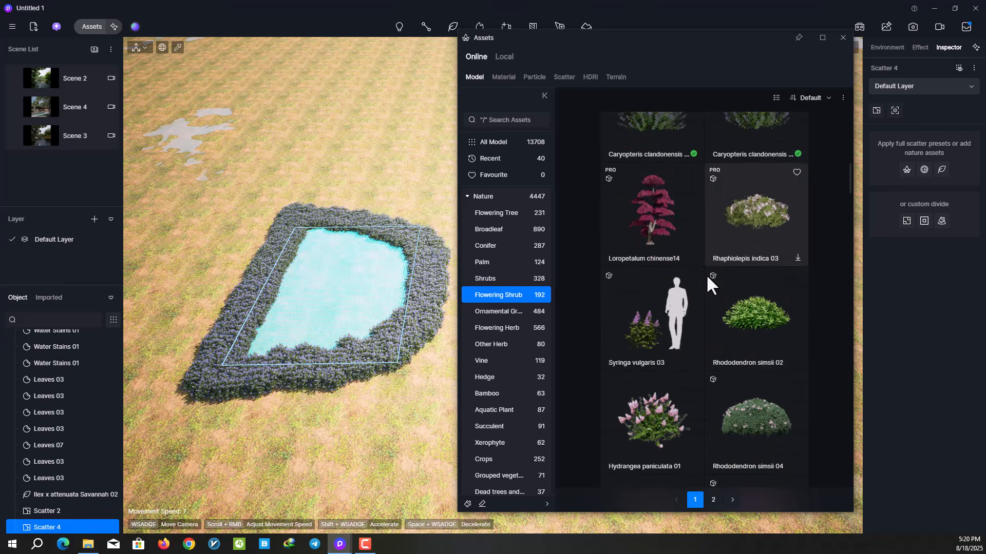
{"action": "scroll", "coordinate": [711, 288], "scroll_direction": "down", "scroll_amount": 9}
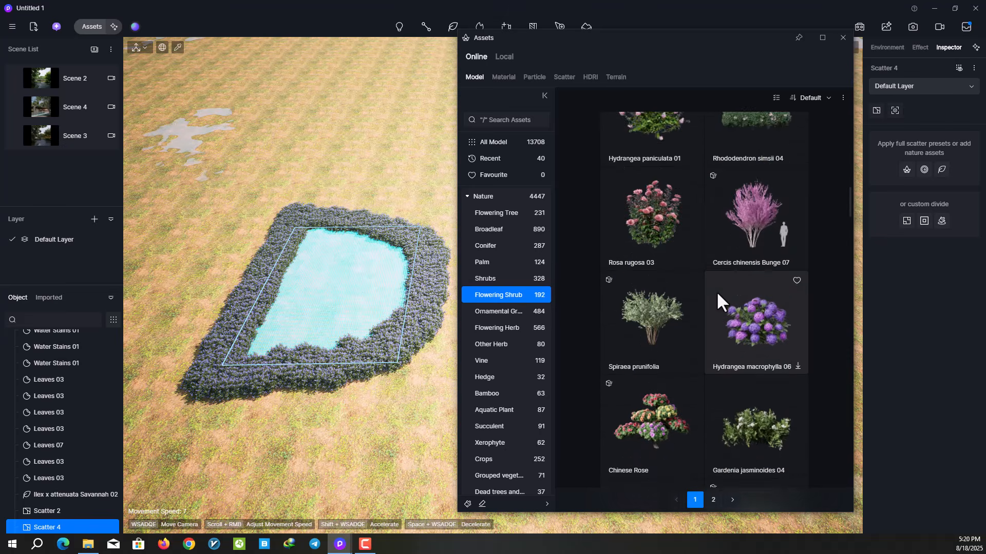
{"action": "scroll", "coordinate": [716, 290], "scroll_direction": "down", "scroll_amount": 7}
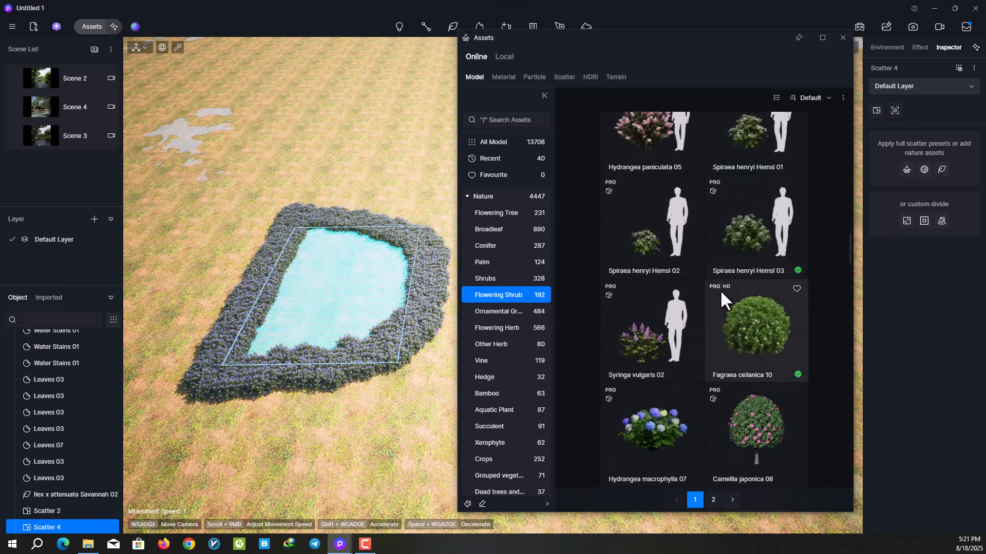
{"action": "left_click", "coordinate": [744, 310]}
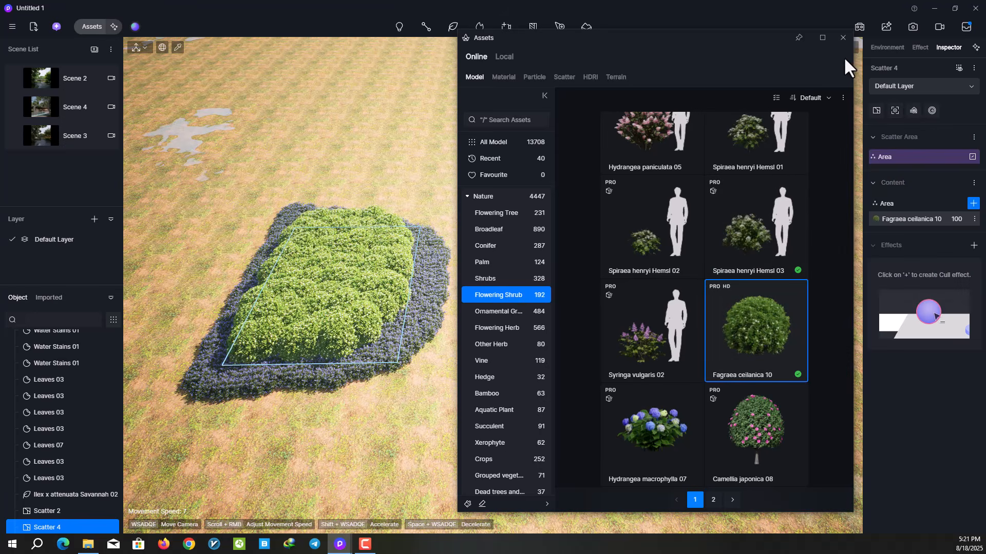
{"action": "left_click", "coordinate": [843, 37]}
- Switch off Simplified Mode for the scatter inside the D, try a density of 50, and reduce it to 30
{"action": "left_click", "coordinate": [975, 68]}
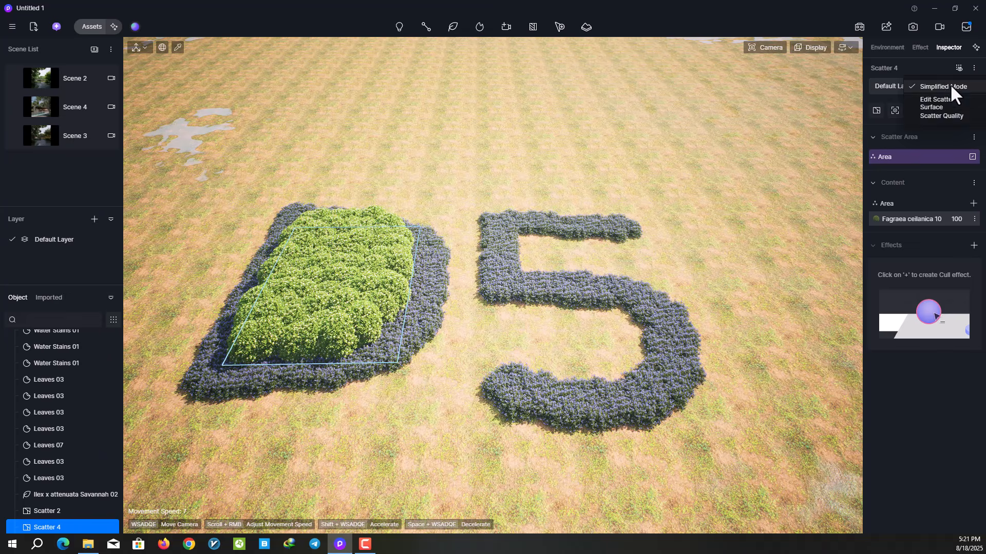
{"action": "left_click", "coordinate": [943, 86]}
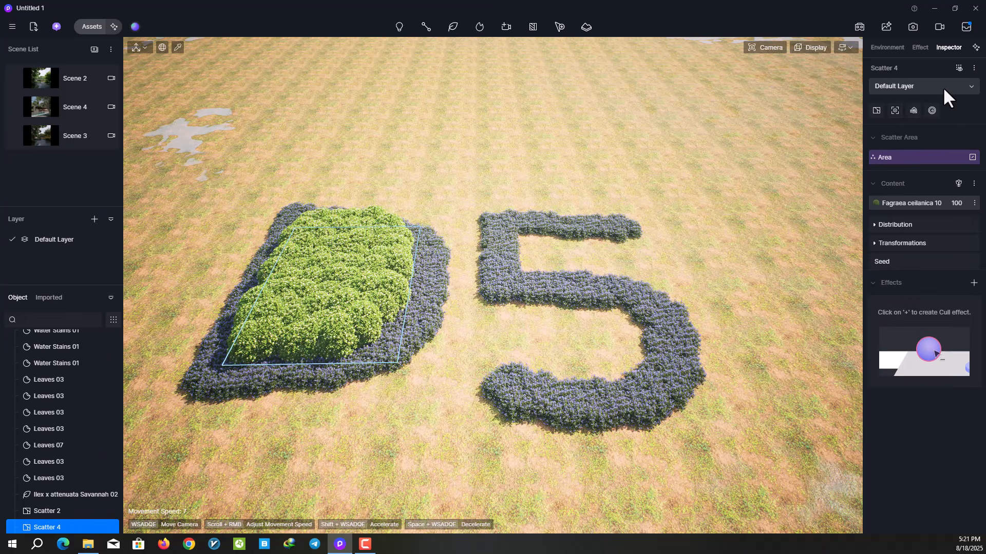
{"action": "left_click", "coordinate": [882, 224]}
{"action": "left_click", "coordinate": [910, 303]}
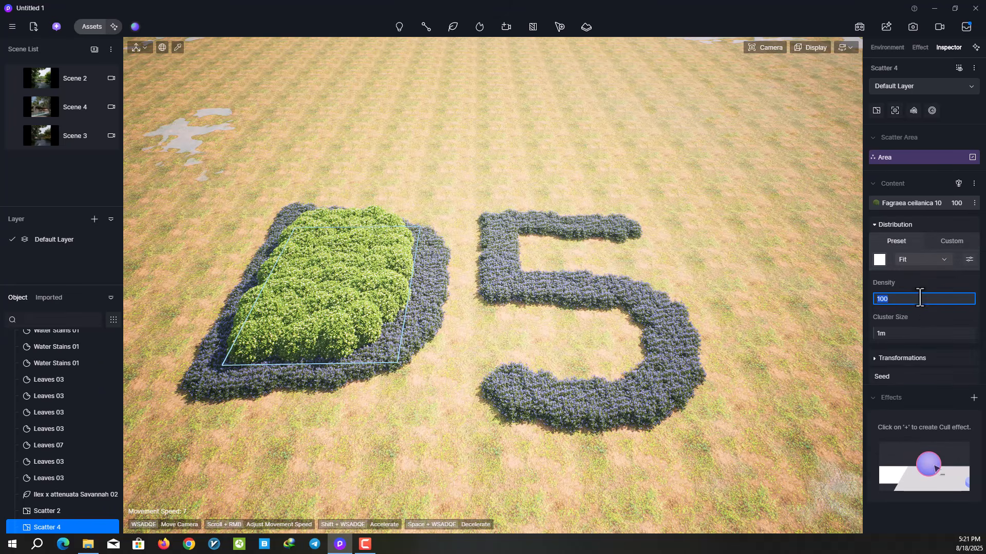
{"action": "type", "text": "50"}
{"action": "key", "text": "Return"}
{"action": "left_click", "coordinate": [920, 297]}
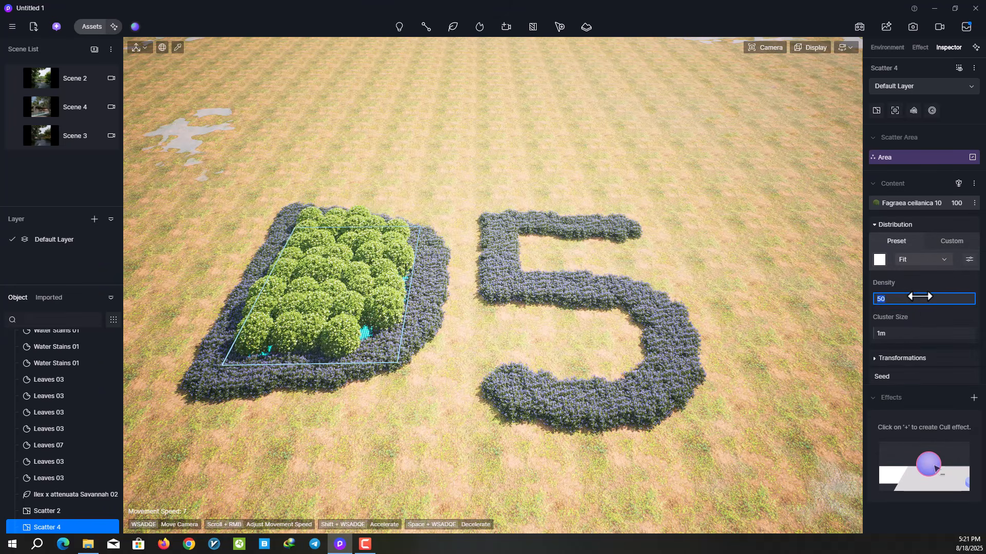
{"action": "key", "text": "Return"}
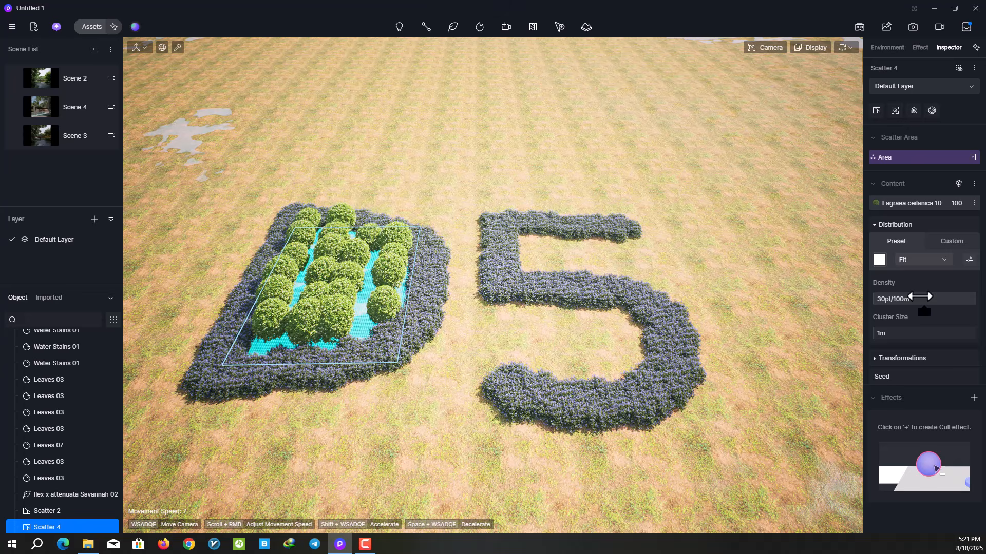
- Set the density of the shrubs inside the D to 50 and try the sparse fine-speckle pattern from the distribution Preset Library
{"action": "left_click", "coordinate": [919, 297]}
{"action": "type", "text": "60"}
{"action": "key", "text": "Return"}
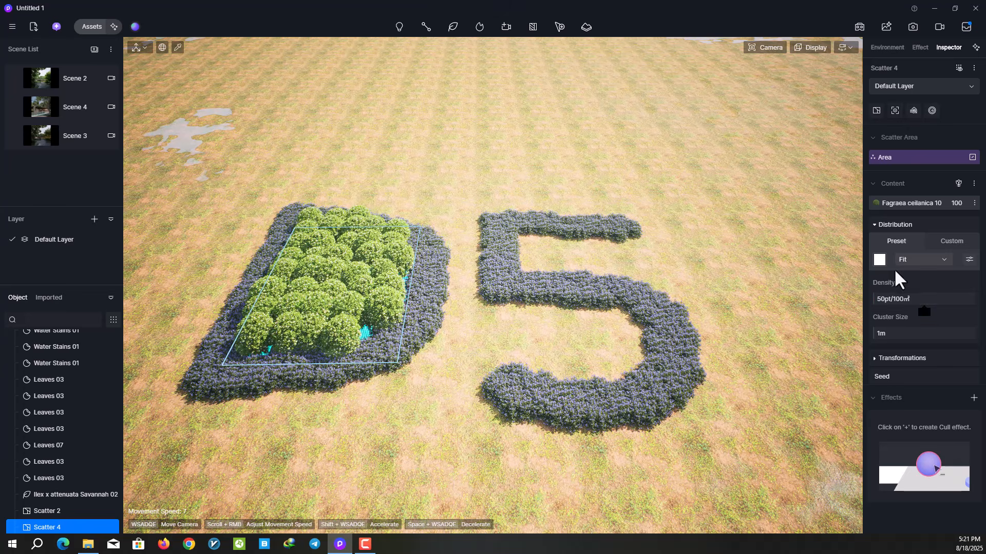
{"action": "left_click", "coordinate": [880, 258]}
{"action": "scroll", "coordinate": [920, 429], "scroll_direction": "down", "scroll_amount": 2}
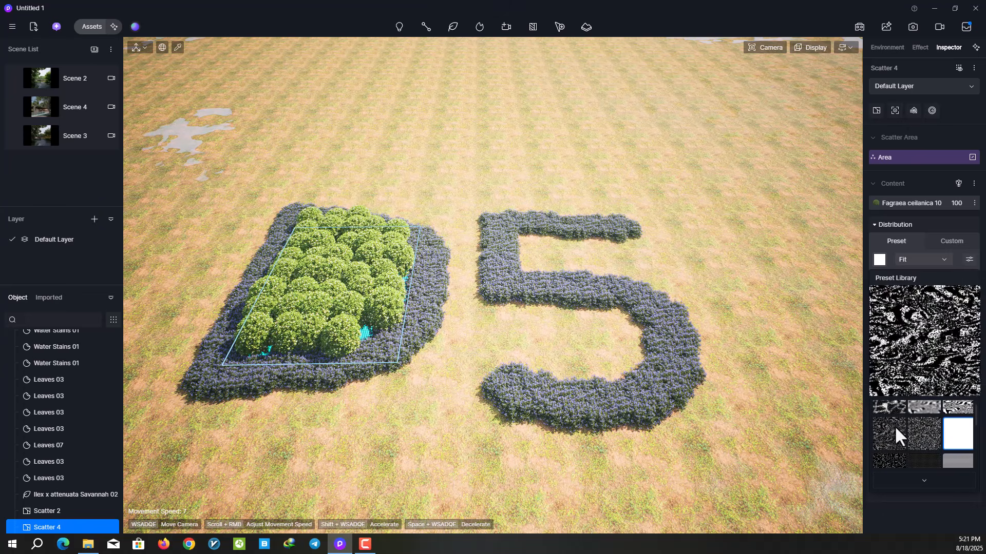
{"action": "scroll", "coordinate": [892, 429], "scroll_direction": "down", "scroll_amount": 2}
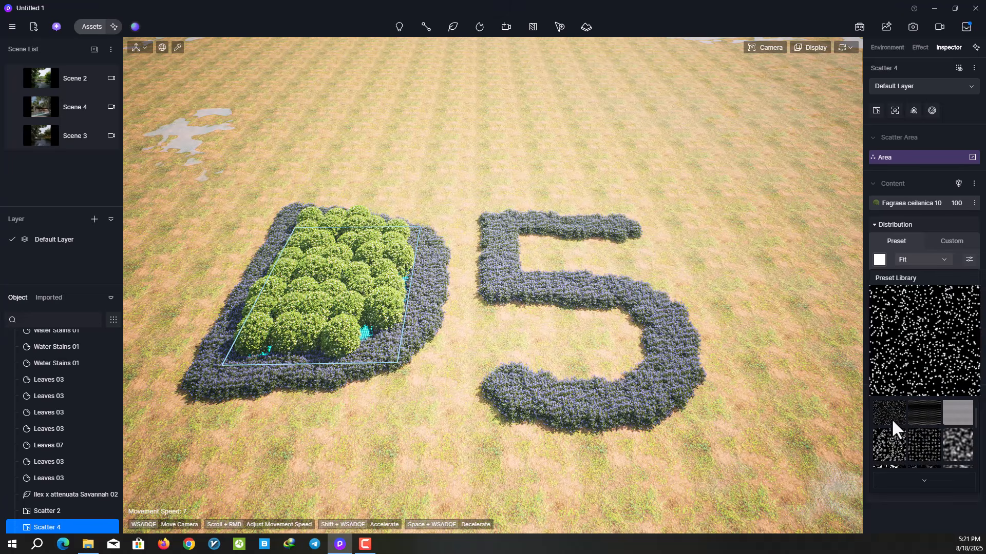
{"action": "left_click", "coordinate": [891, 418]}
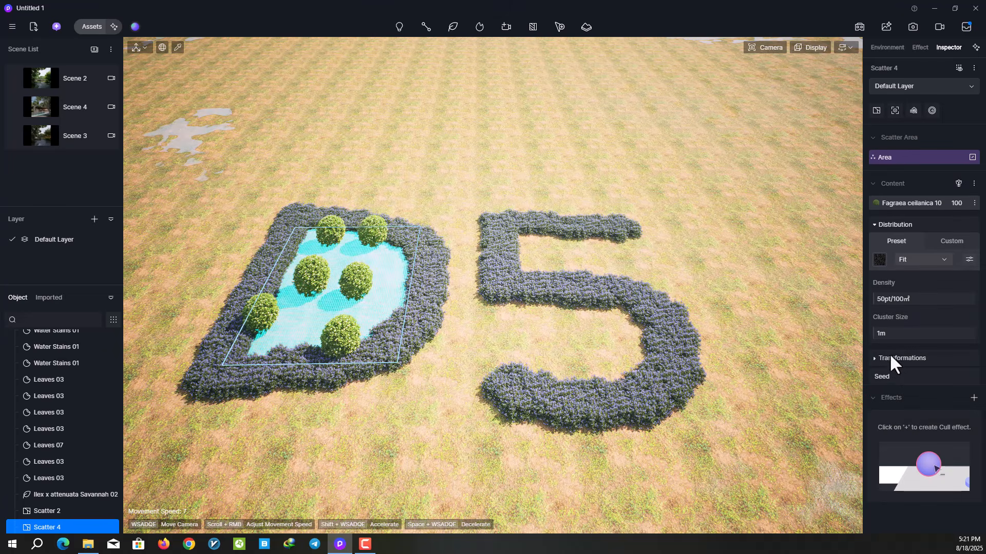
- Apply the coarser black-and-white blotch preset as the distribution pattern for the shrubs inside the D
{"action": "left_click", "coordinate": [880, 259]}
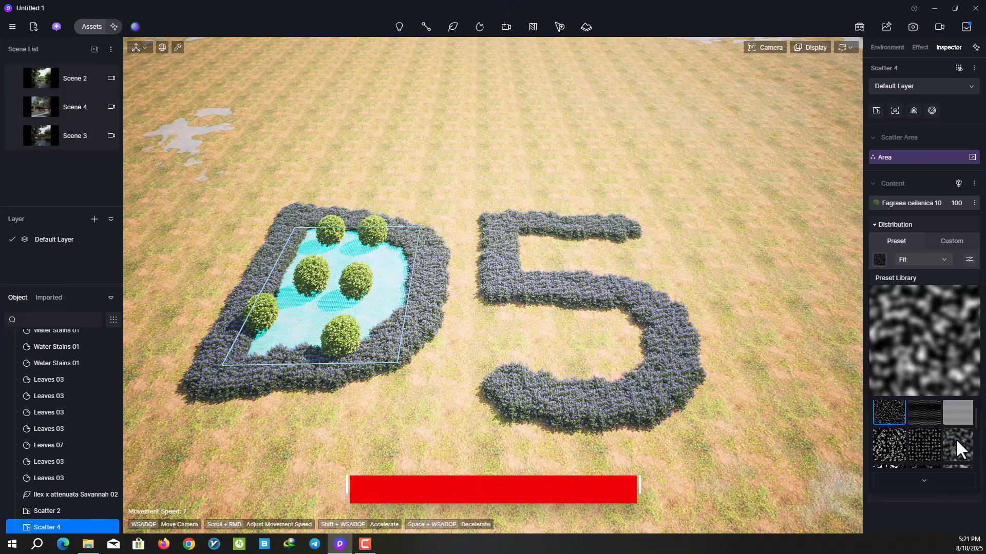
{"action": "left_click", "coordinate": [898, 456]}
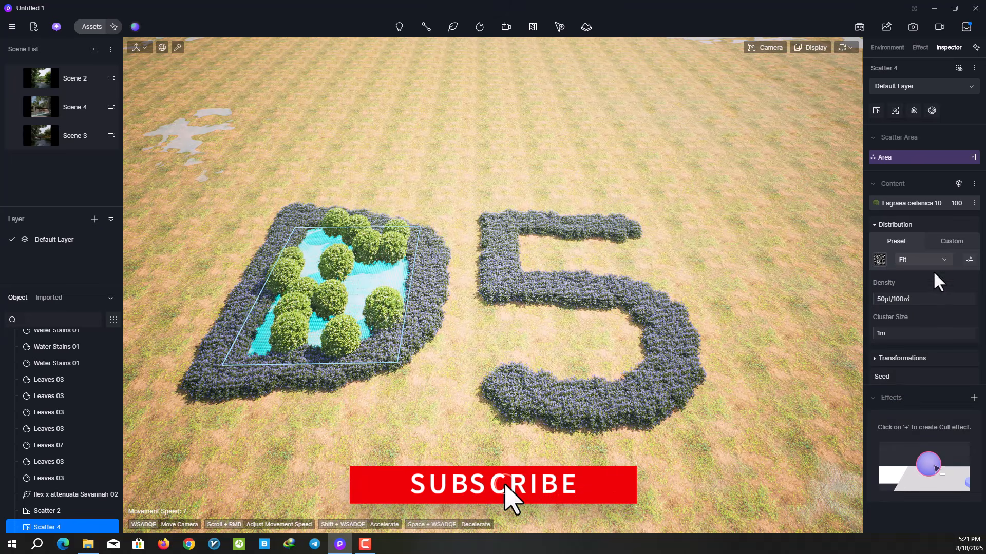
{"action": "left_click", "coordinate": [880, 260]}
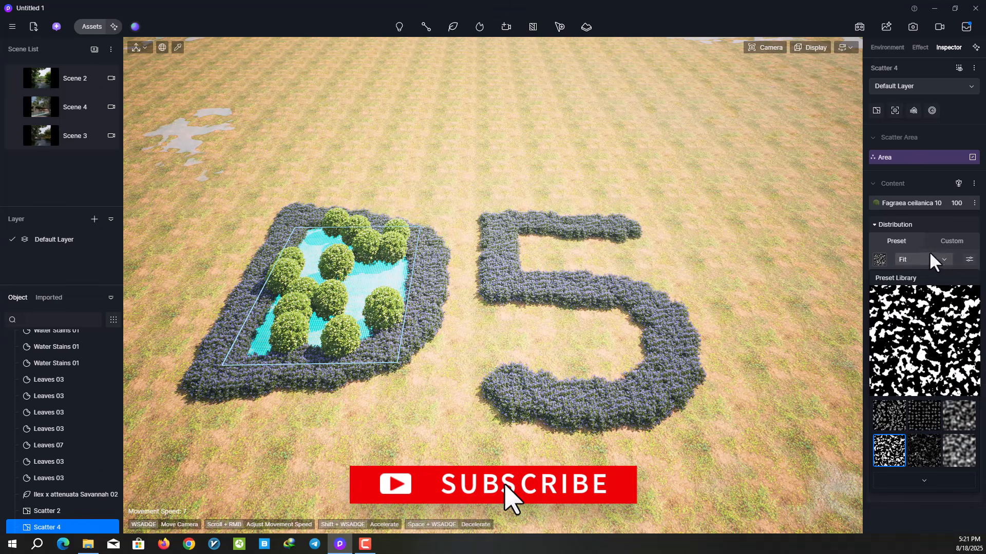
{"action": "left_click", "coordinate": [939, 224]}
{"action": "left_click", "coordinate": [892, 225]}
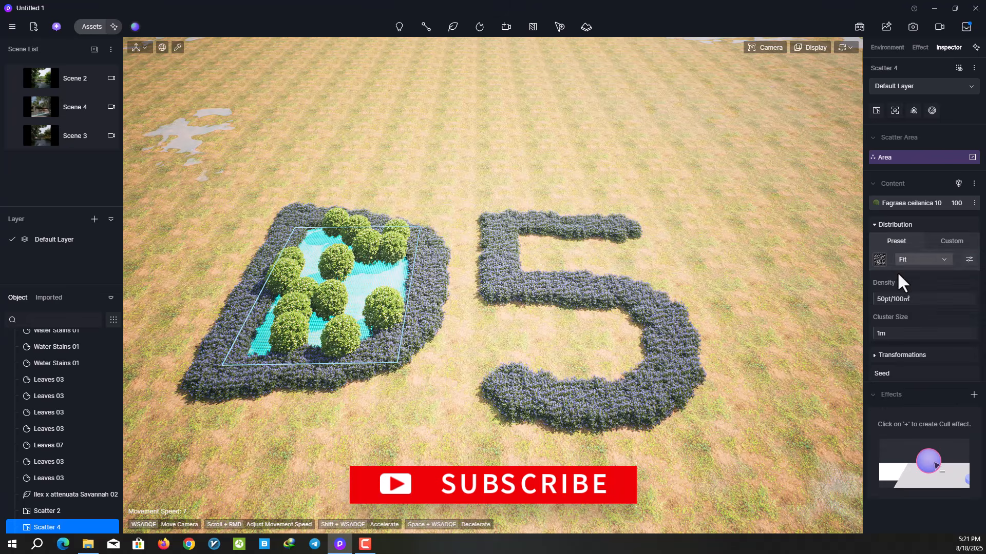
- Set the density of the shrubs inside the D to 200 pt/100㎡ and deselect their scatter
{"action": "double_click", "coordinate": [881, 298]}
{"action": "type", "text": "200"}
{"action": "key", "text": "Return"}
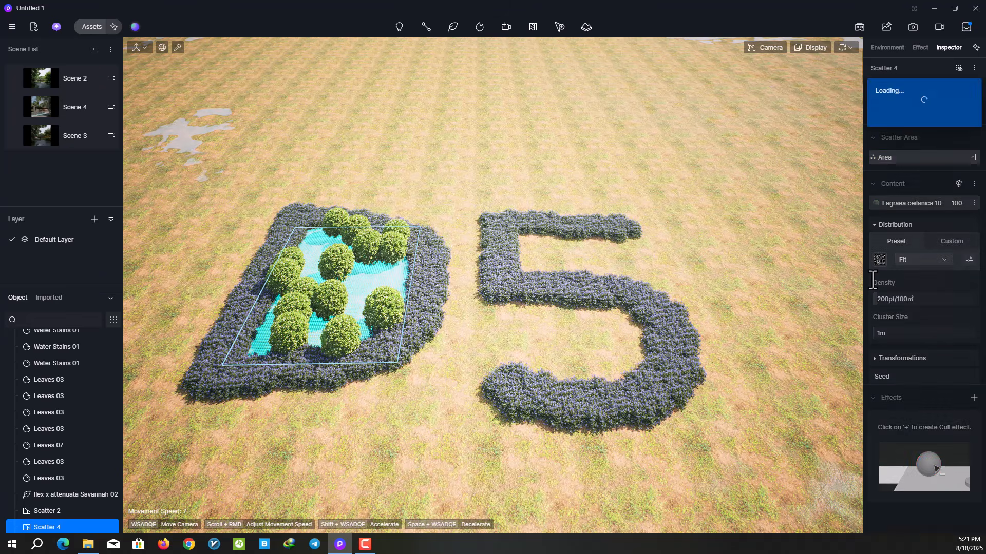
{"action": "left_click", "coordinate": [584, 167]}
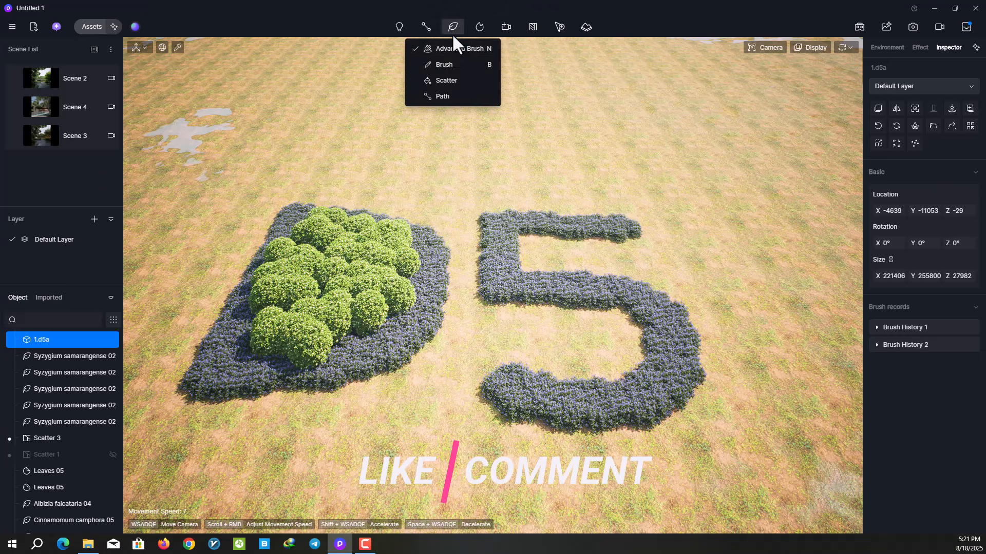
- Paint a new Advanced Brush area that fills the upper and lower hollows of the number 5
{"action": "left_click", "coordinate": [445, 47]}
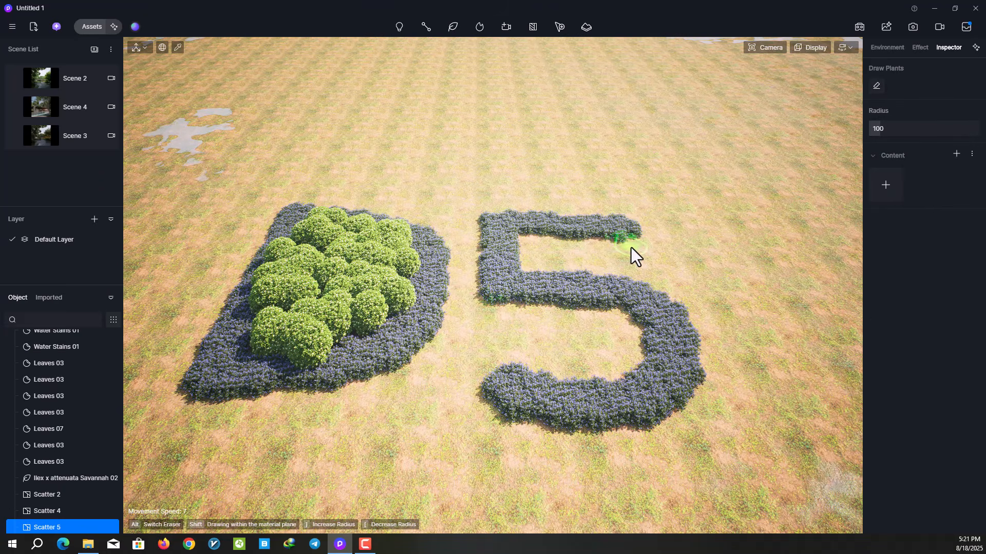
{"action": "mouse_move", "coordinate": [642, 278]}
{"action": "left_mouse_down"}
{"action": "mouse_move", "coordinate": [646, 291]}
{"action": "mouse_move", "coordinate": [538, 273]}
{"action": "mouse_move", "coordinate": [525, 240]}
{"action": "mouse_move", "coordinate": [553, 258]}
{"action": "left_mouse_up"}
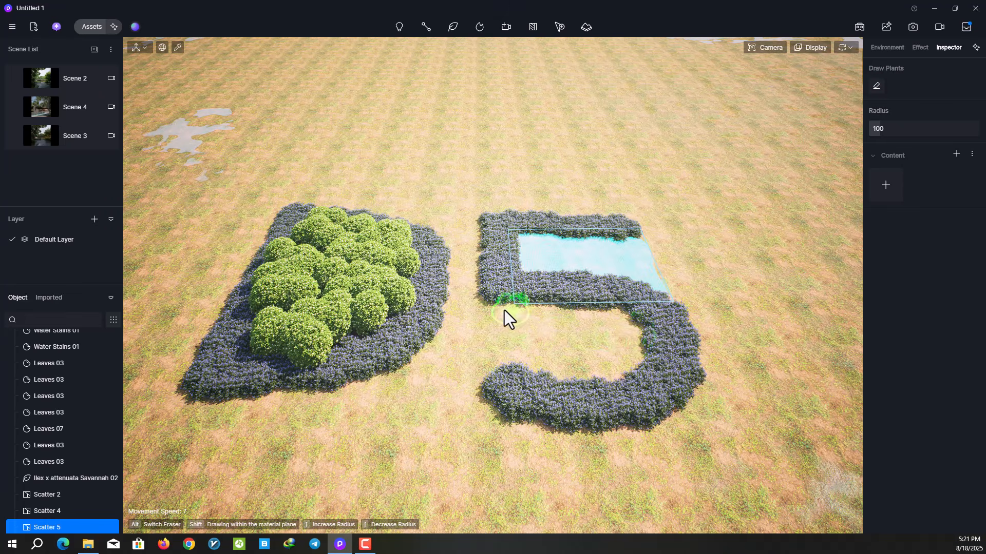
{"action": "mouse_move", "coordinate": [500, 313]}
{"action": "left_mouse_down"}
{"action": "mouse_move", "coordinate": [504, 368]}
{"action": "mouse_move", "coordinate": [546, 379]}
{"action": "mouse_move", "coordinate": [601, 374]}
{"action": "left_mouse_up"}
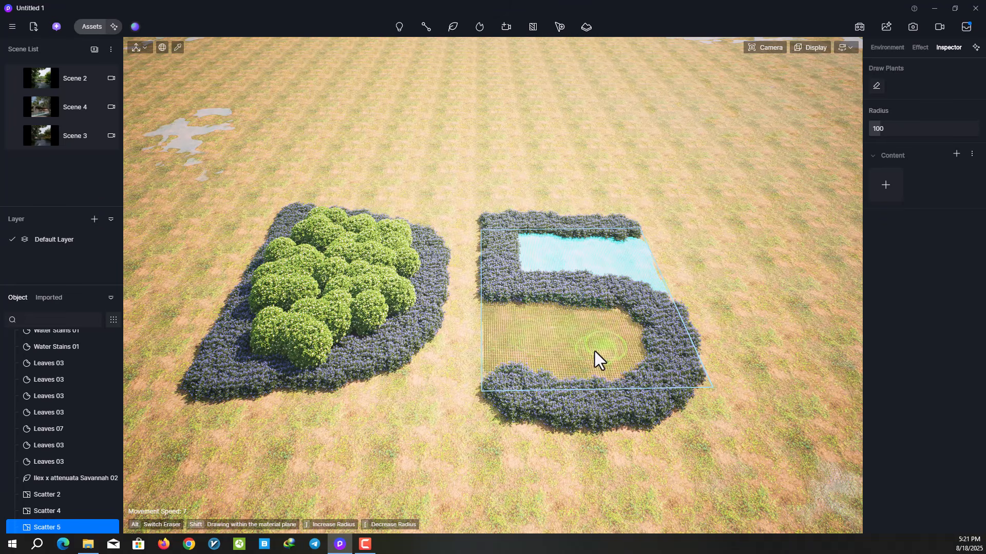
{"action": "left_click_drag", "start_coordinate": [595, 352], "coordinate": [598, 349]}
{"action": "key", "text": "Escape"}
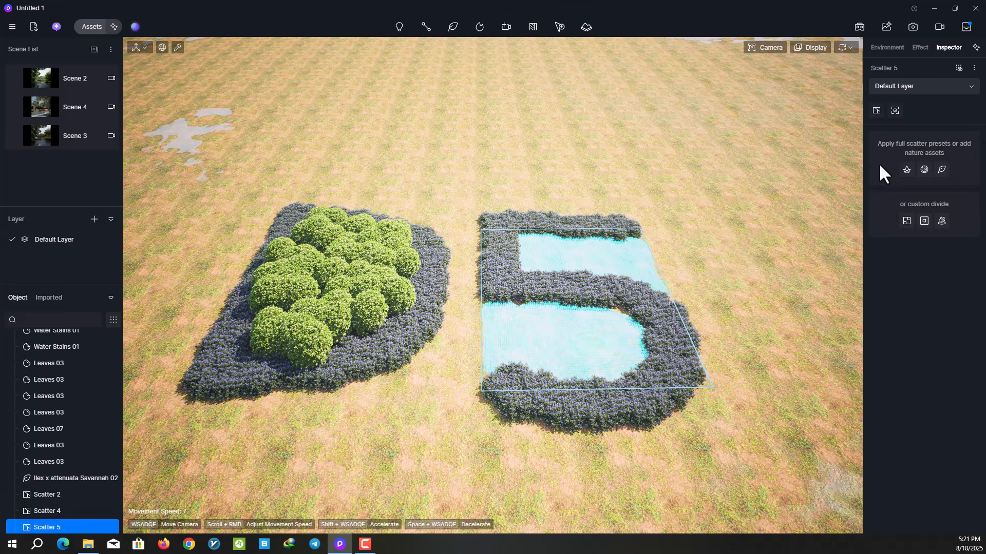
- Fill the area inside the 5 with the Quercus myrsinifolia 03 tree from the Broadleaf models
{"action": "left_click", "coordinate": [940, 172]}
{"action": "scroll", "coordinate": [676, 272], "scroll_direction": "down", "scroll_amount": 5}
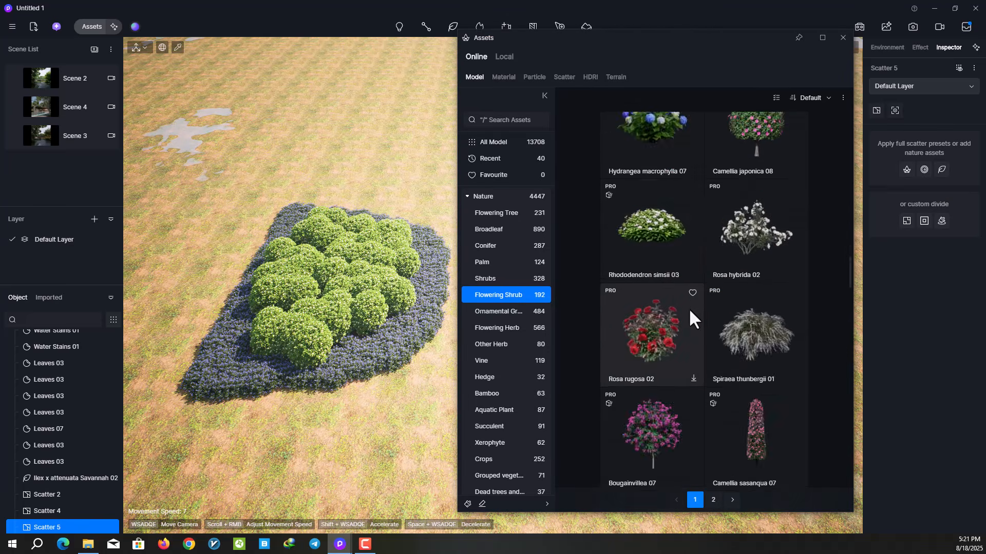
{"action": "scroll", "coordinate": [689, 308], "scroll_direction": "down", "scroll_amount": 3}
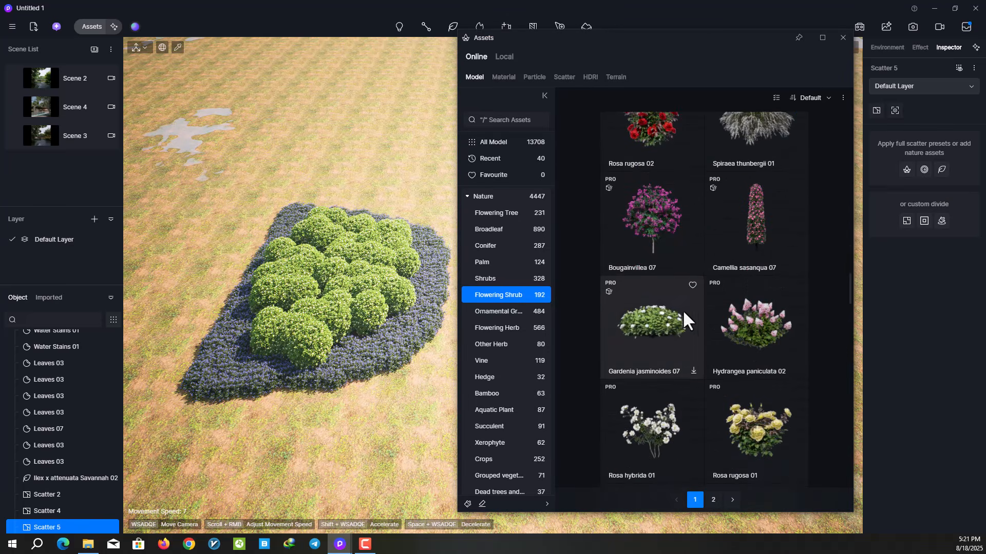
{"action": "left_click", "coordinate": [495, 230]}
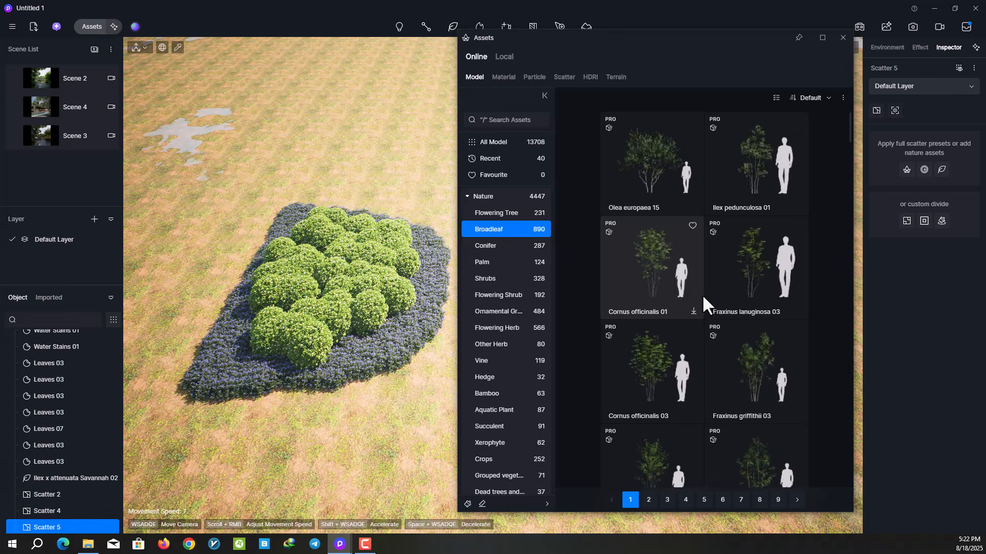
{"action": "scroll", "coordinate": [709, 299], "scroll_direction": "down", "scroll_amount": 8}
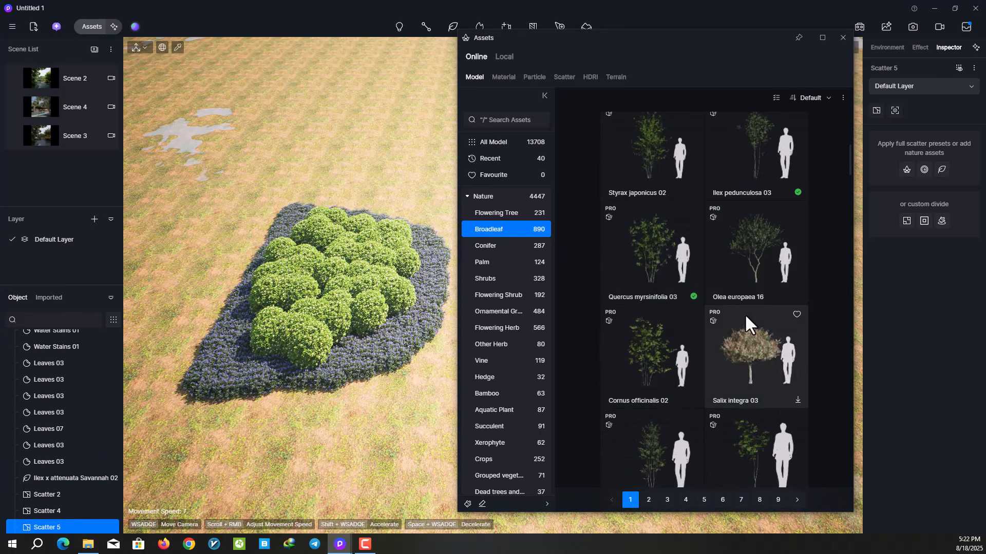
{"action": "left_click", "coordinate": [657, 258]}
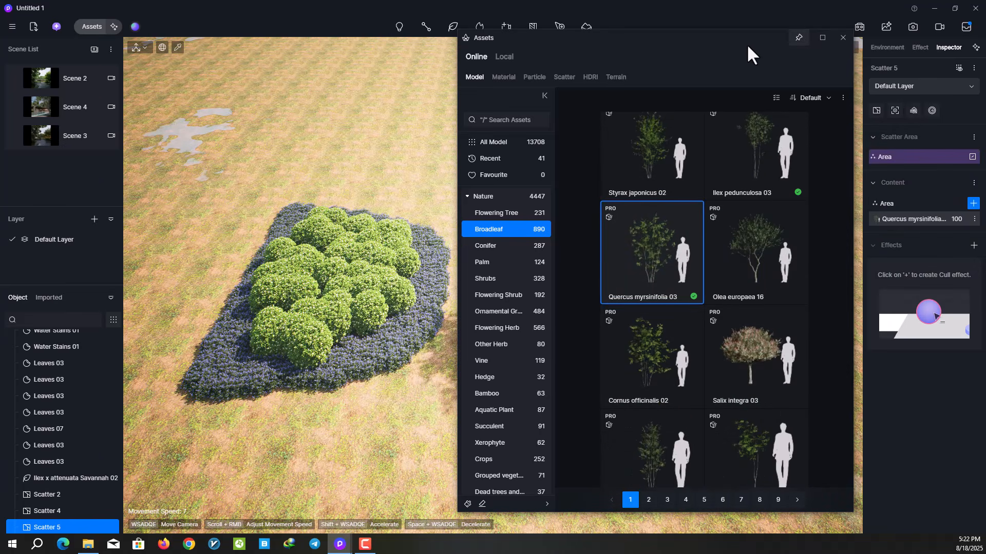
{"action": "left_click_drag", "start_coordinate": [746, 44], "coordinate": [378, 57]}
{"action": "left_click", "coordinate": [434, 60]}
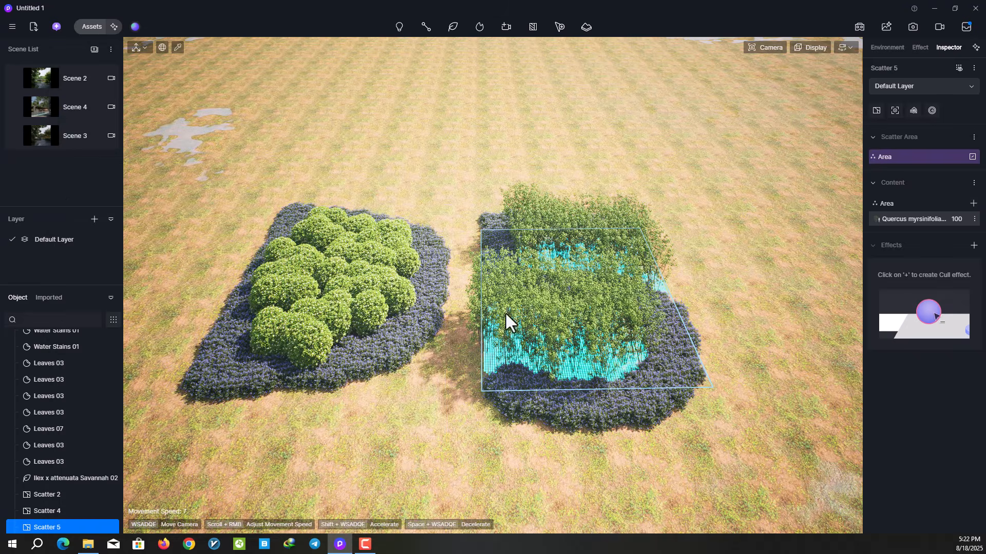
- Switch off Simplified Mode for the scatter inside the 5 and show its distribution settings
{"action": "left_click", "coordinate": [974, 68]}
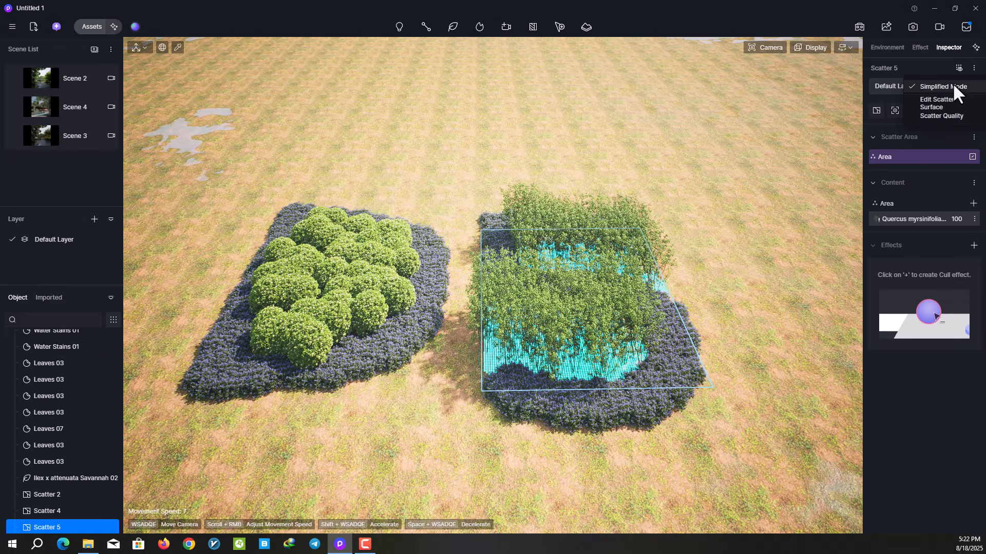
{"action": "left_click", "coordinate": [941, 92]}
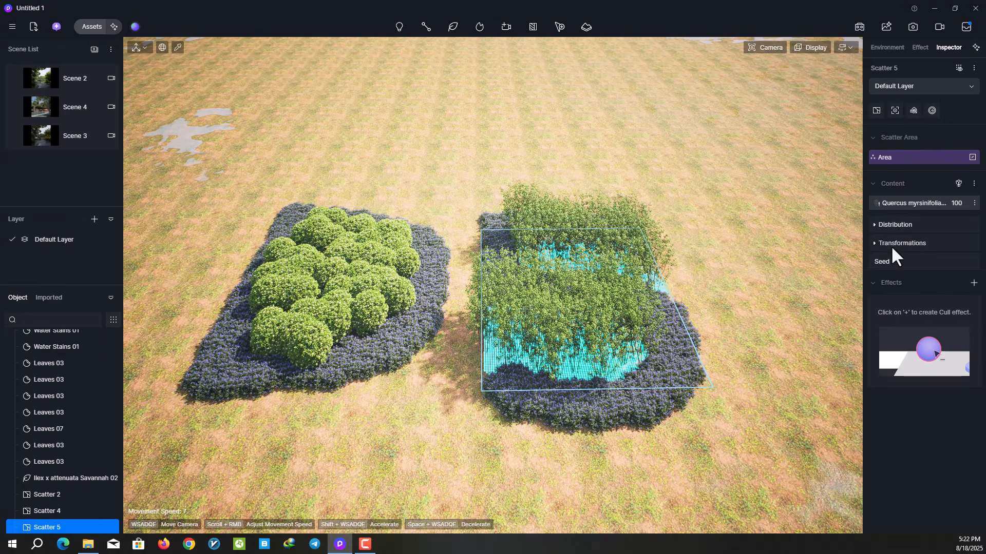
{"action": "left_click", "coordinate": [894, 224]}
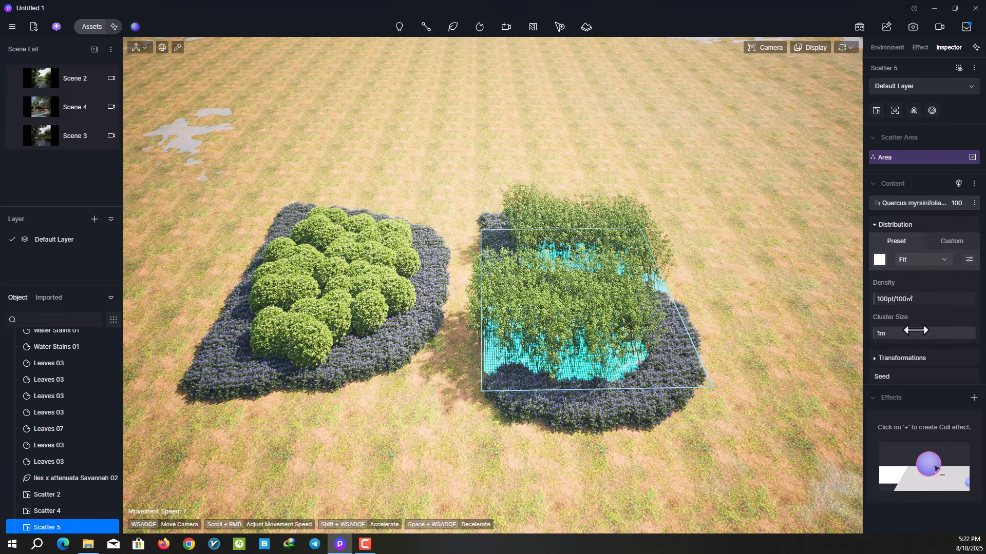
- Try the high-contrast streaked distribution preset on the trees inside the 5, and replace it with the white cell pattern with black outlines
{"action": "left_click", "coordinate": [880, 260]}
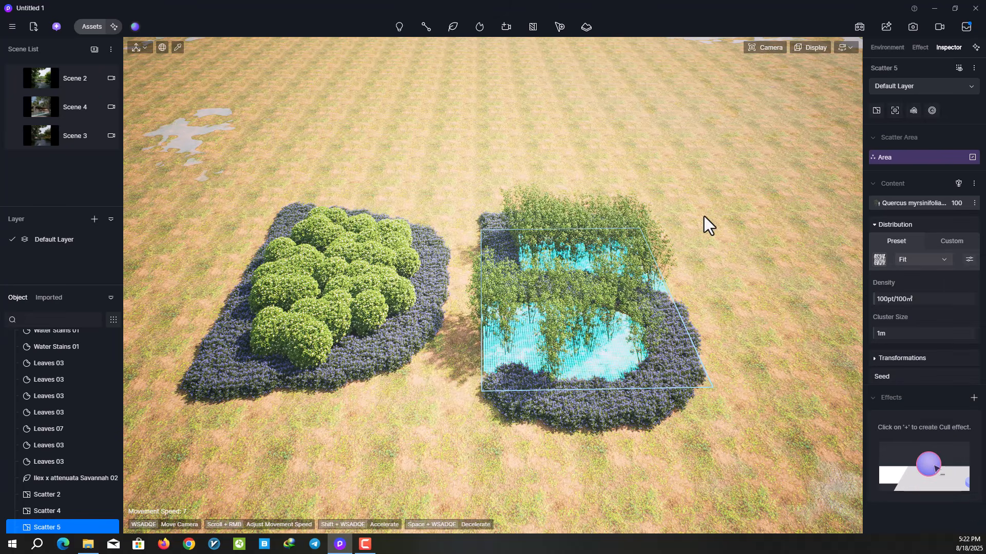
{"action": "left_click", "coordinate": [885, 261]}
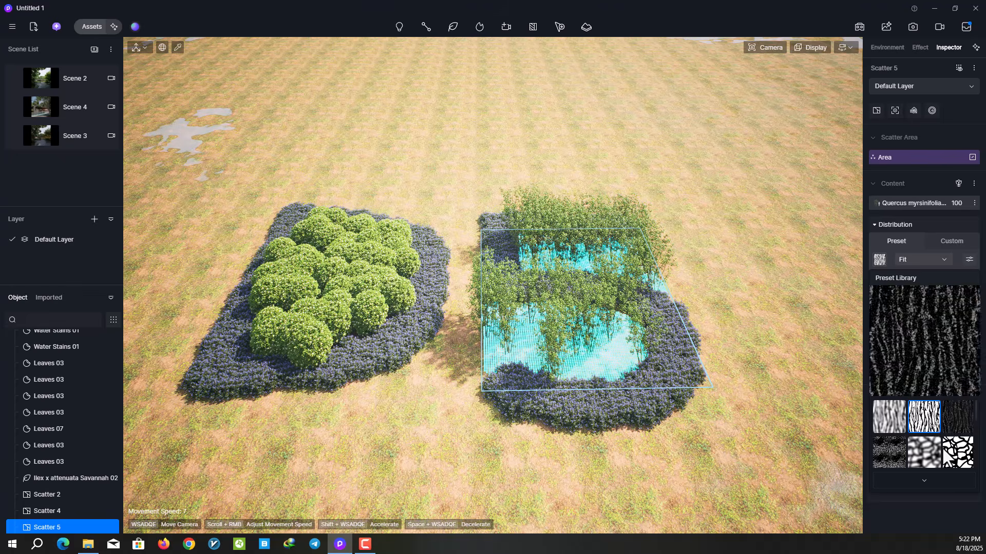
{"action": "left_click", "coordinate": [960, 454]}
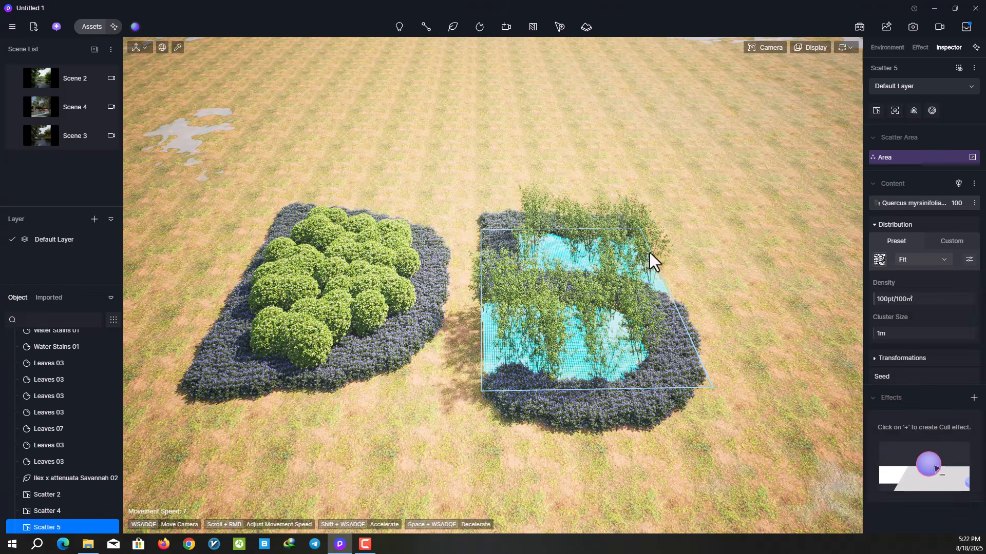
- Fly the camera around the planted D and 5 to examine the scattered vegetation from other angles
{"action": "key", "text": "w"}
{"action": "key", "text": "a"}
{"action": "right_click_drag", "start_coordinate": [661, 240], "coordinate": [860, 233]}
{"action": "key", "text": "s"}
{"action": "key", "text": "a"}
{"action": "key", "text": "a"}
{"action": "key", "text": "s"}
{"action": "key", "text": "w"}
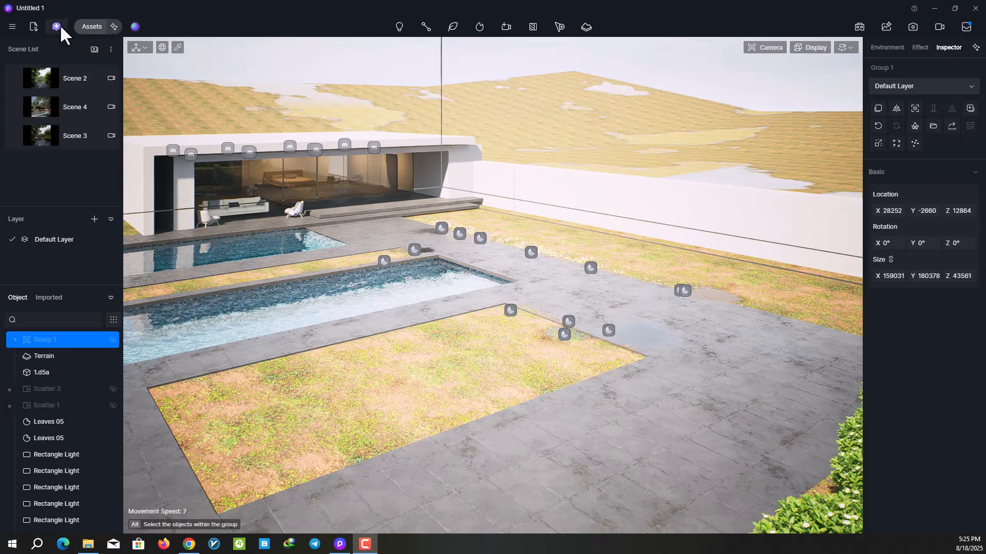
- Start a Natural Perennial Flower Bed prompt in the AI Agent's SmartPlanting and set its palette to white
{"action": "left_click", "coordinate": [57, 26]}
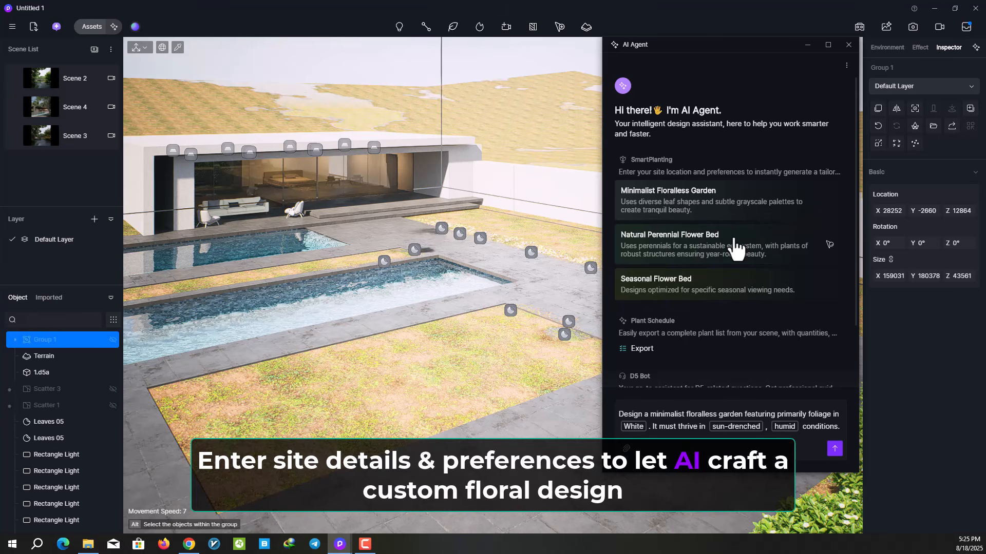
{"action": "left_click", "coordinate": [661, 251]}
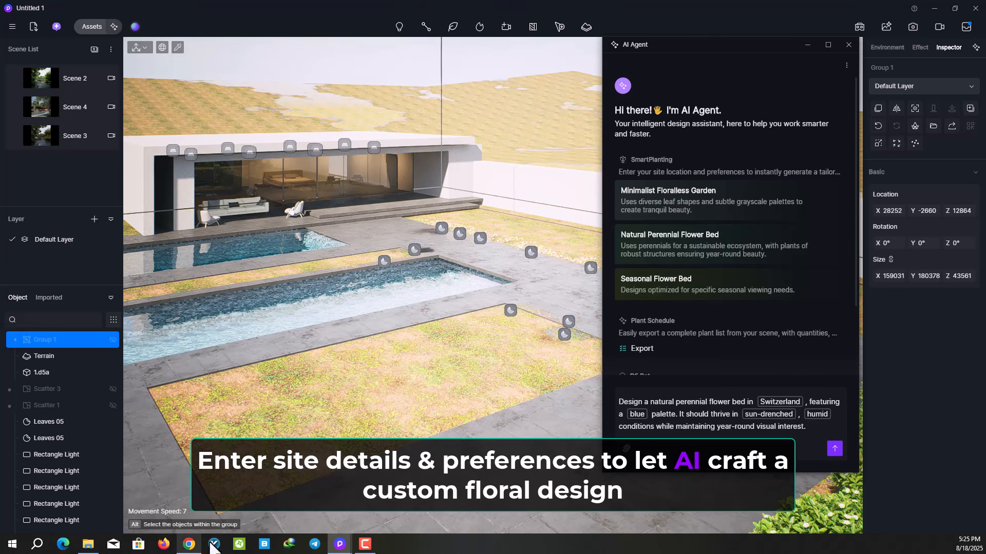
{"action": "left_click", "coordinate": [636, 416]}
{"action": "left_click", "coordinate": [646, 375]}
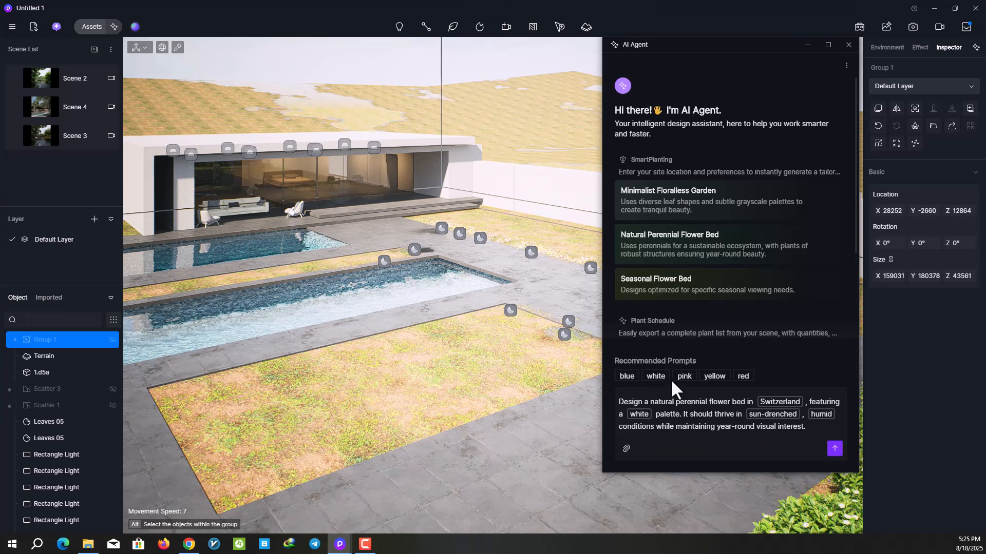
- Set the flower bed prompt's light condition to shade-dwelling, keep the moisture humid, and change the location to China
{"action": "left_click", "coordinate": [788, 413]}
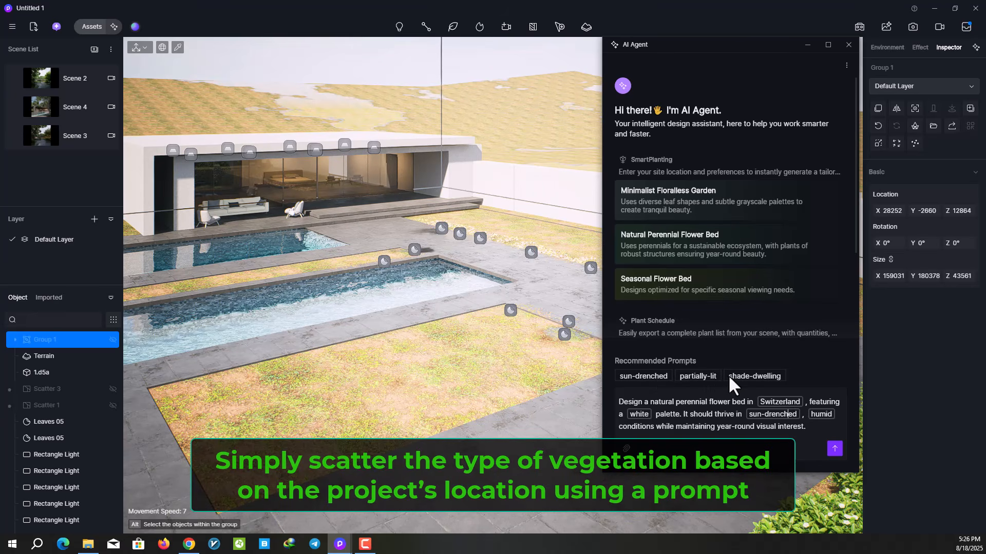
{"action": "left_click", "coordinate": [742, 377]}
{"action": "left_click", "coordinate": [831, 414]}
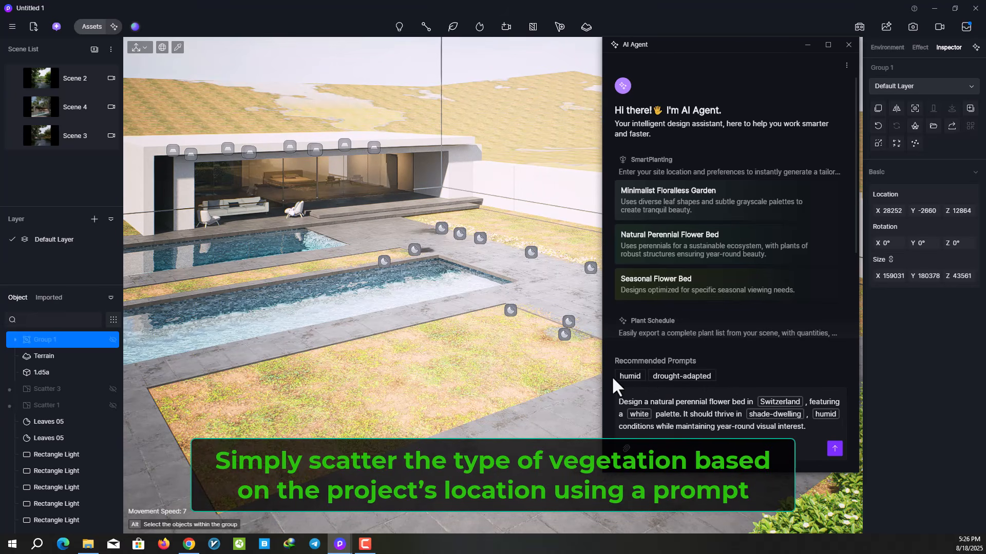
{"action": "left_click", "coordinate": [762, 375]}
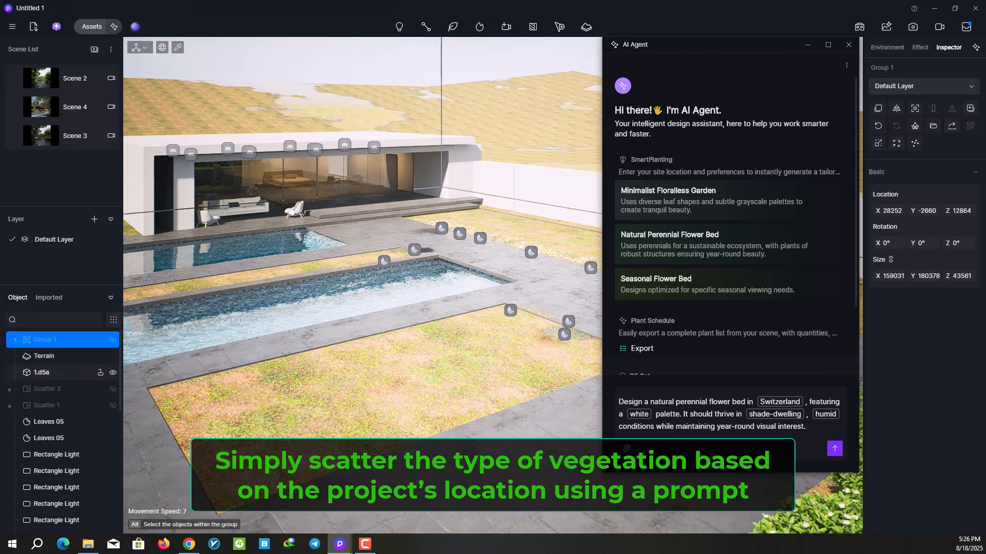
{"action": "left_click", "coordinate": [778, 403]}
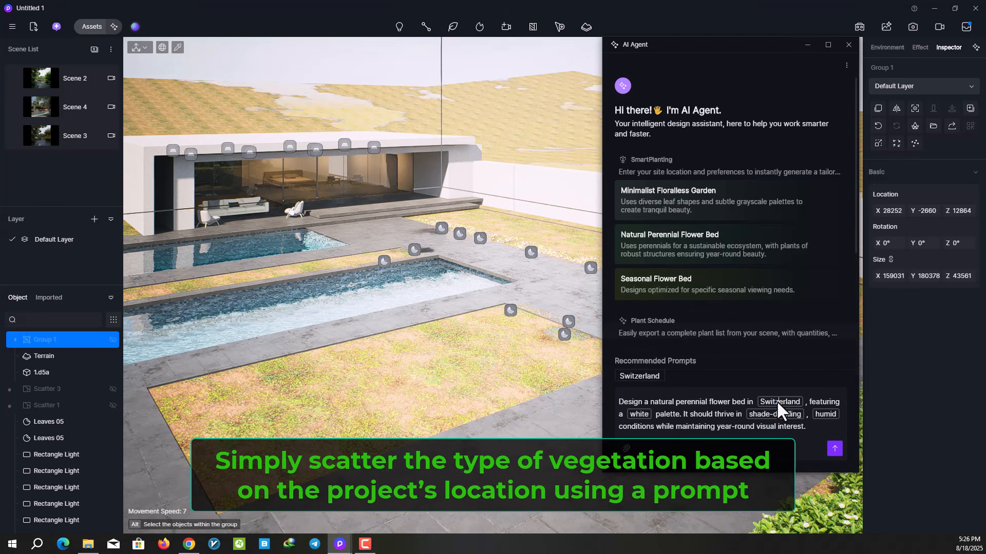
{"action": "type", "text": "China"}
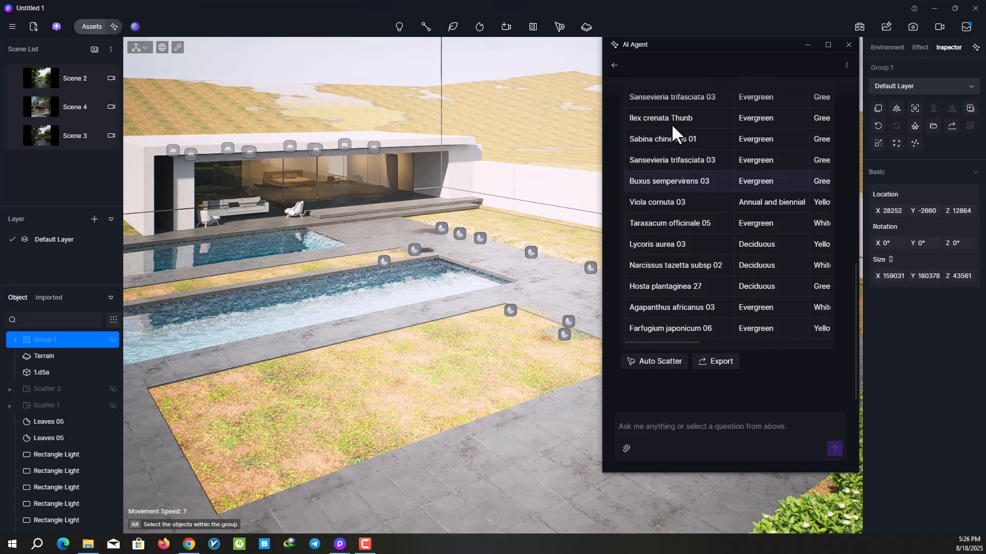
- Widen the AI Agent window and review the generated flower bed plan's plant table with its habits, colors and seasons
{"action": "left_click_drag", "start_coordinate": [604, 38], "coordinate": [460, 48]}
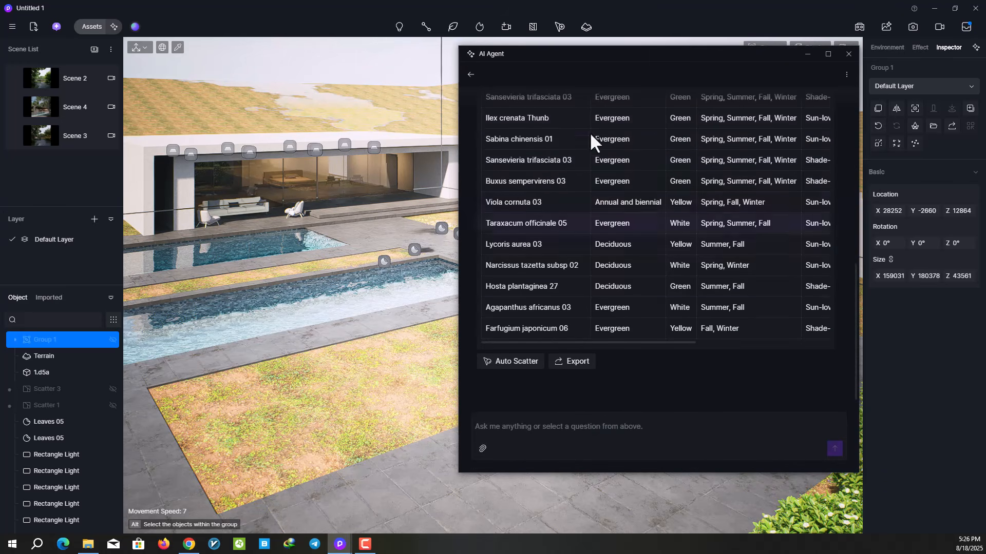
{"action": "scroll", "coordinate": [595, 128], "scroll_direction": "up", "scroll_amount": 5}
{"action": "scroll", "coordinate": [670, 131], "scroll_direction": "up", "scroll_amount": 5}
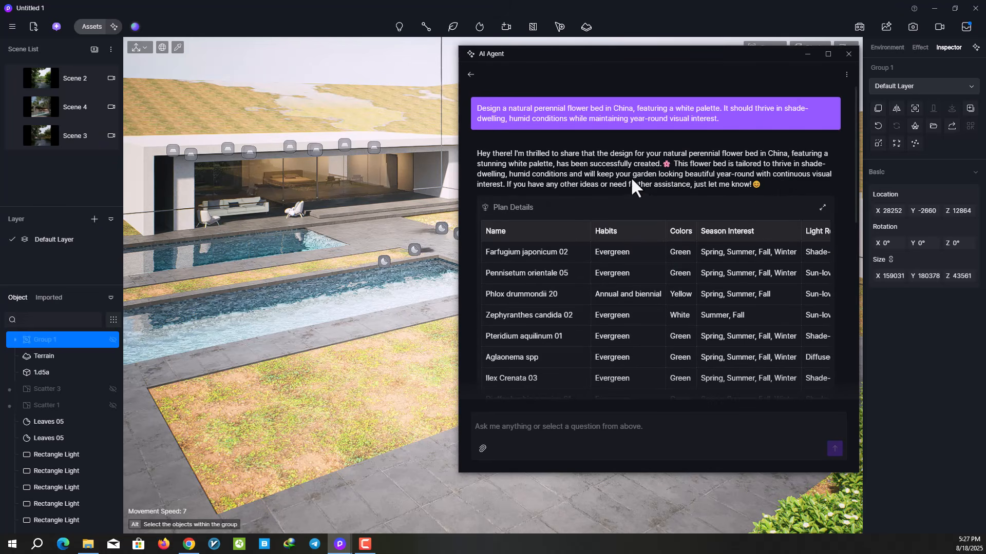
{"action": "scroll", "coordinate": [687, 198], "scroll_direction": "down", "scroll_amount": 10}
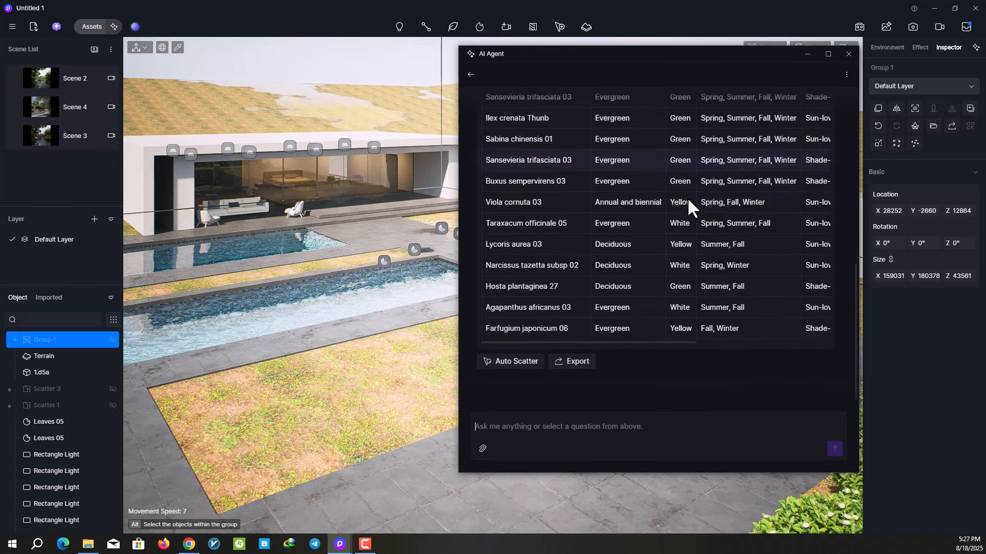
- Auto-scatter the flower bed plan by creating a scatter area from the lawn material beside the pools
{"action": "left_click", "coordinate": [514, 361]}
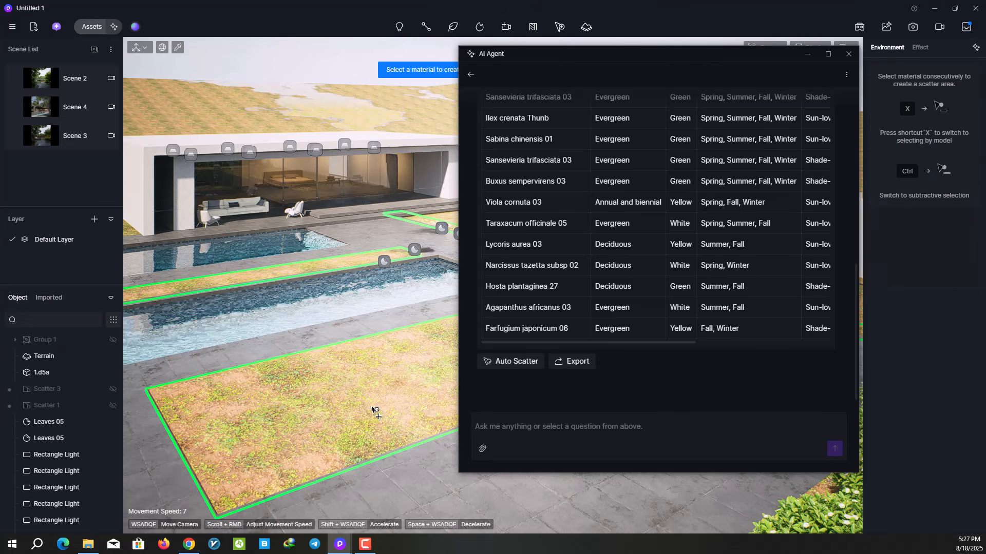
{"action": "left_click", "coordinate": [374, 411]}
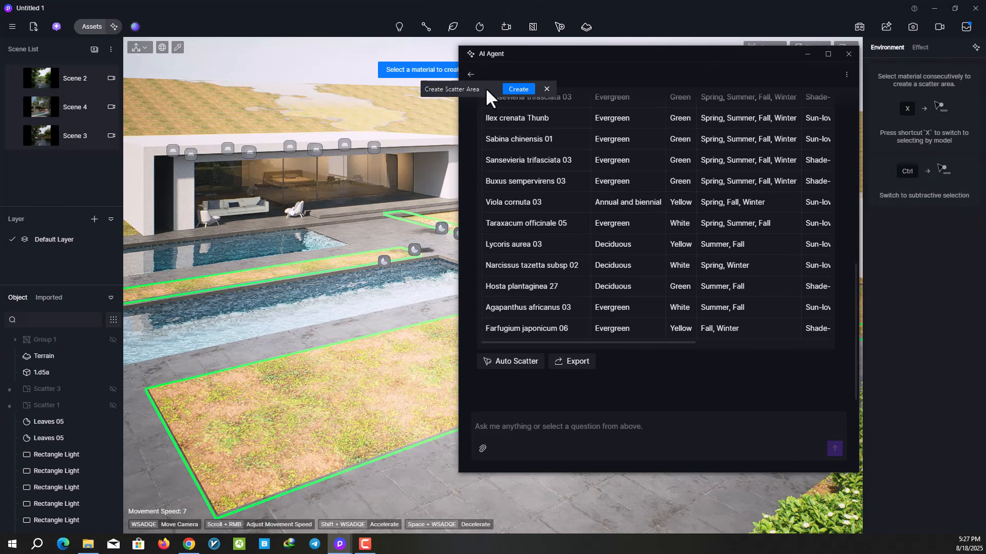
{"action": "left_click", "coordinate": [521, 91]}
- Move the AI Agent window aside and update all outdated plant assets in the project
{"action": "left_click_drag", "start_coordinate": [621, 54], "coordinate": [643, 58]}
{"action": "left_click_drag", "start_coordinate": [481, 50], "coordinate": [596, 45]}
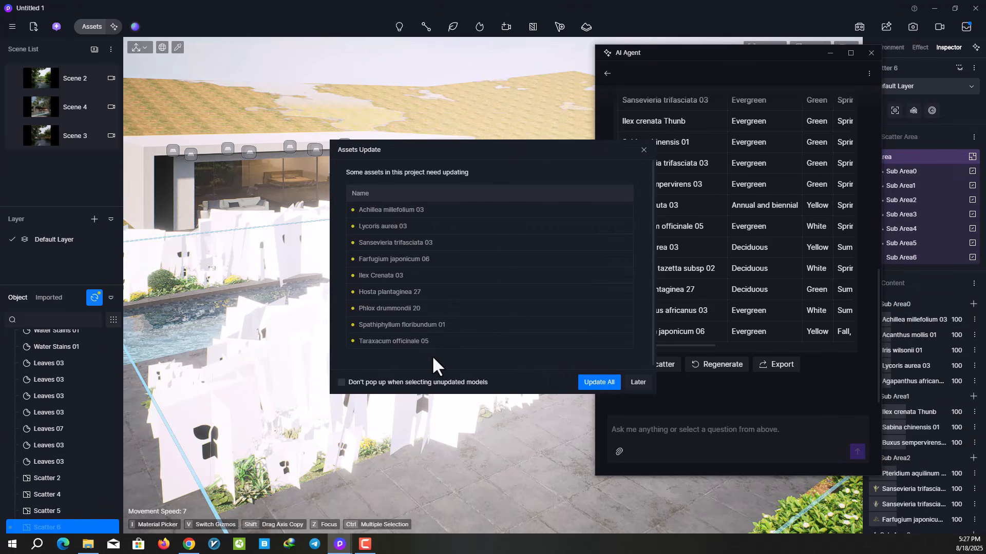
{"action": "left_click", "coordinate": [595, 382]}
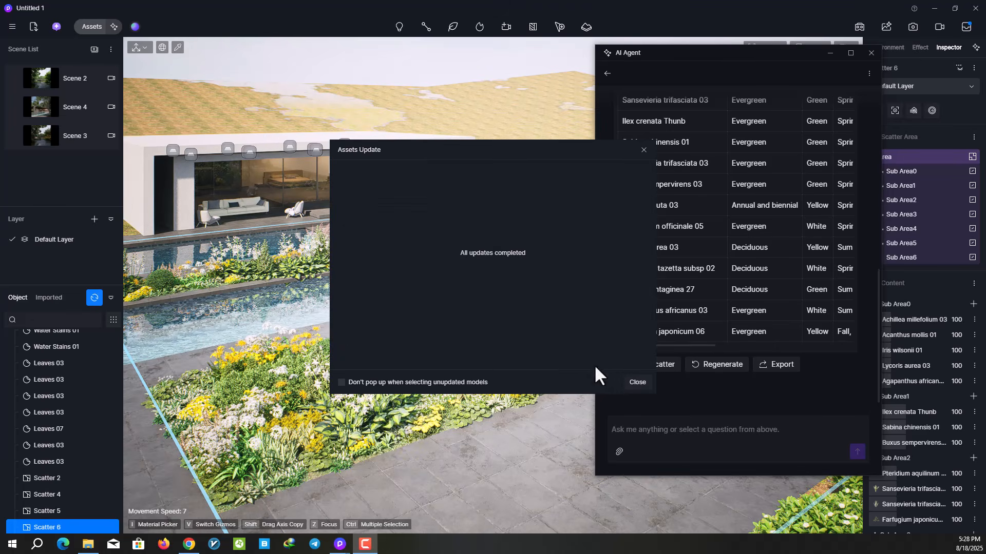
{"action": "left_click", "coordinate": [627, 381]}
- Examine the planted flower beds around the pools and villa from several angles, closing the AI Agent window
{"action": "key", "text": "w"}
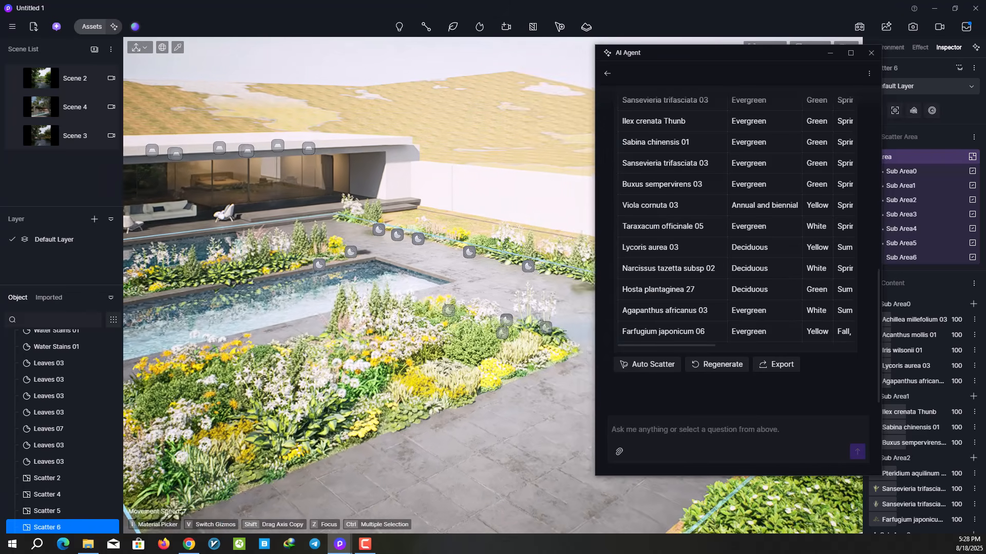
{"action": "key", "text": "w"}
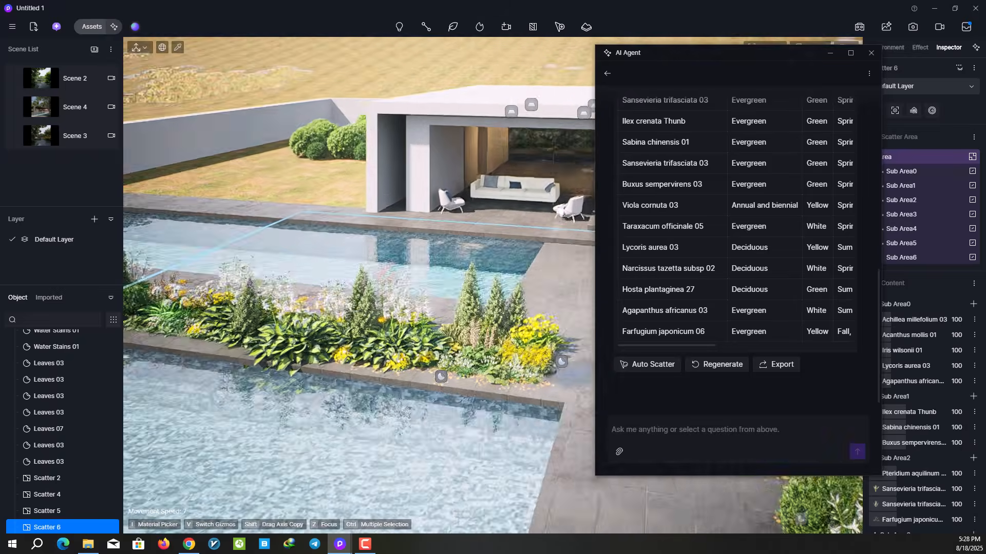
{"action": "key", "text": "s"}
{"action": "right_click_drag", "start_coordinate": [493, 290], "coordinate": [463, 290]}
{"action": "left_click", "coordinate": [871, 52]}
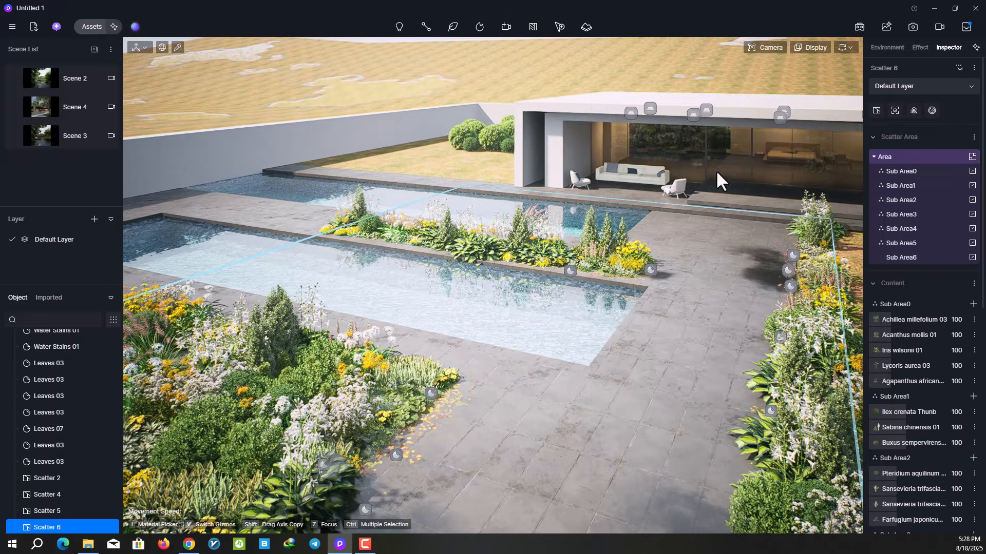
{"action": "key", "text": "a"}
{"action": "right_click_drag", "start_coordinate": [716, 171], "coordinate": [822, 157]}
{"action": "key", "text": "a"}
{"action": "key", "text": "q"}
{"action": "right_click_drag", "start_coordinate": [462, 322], "coordinate": [482, 321]}
{"action": "key", "text": "s"}
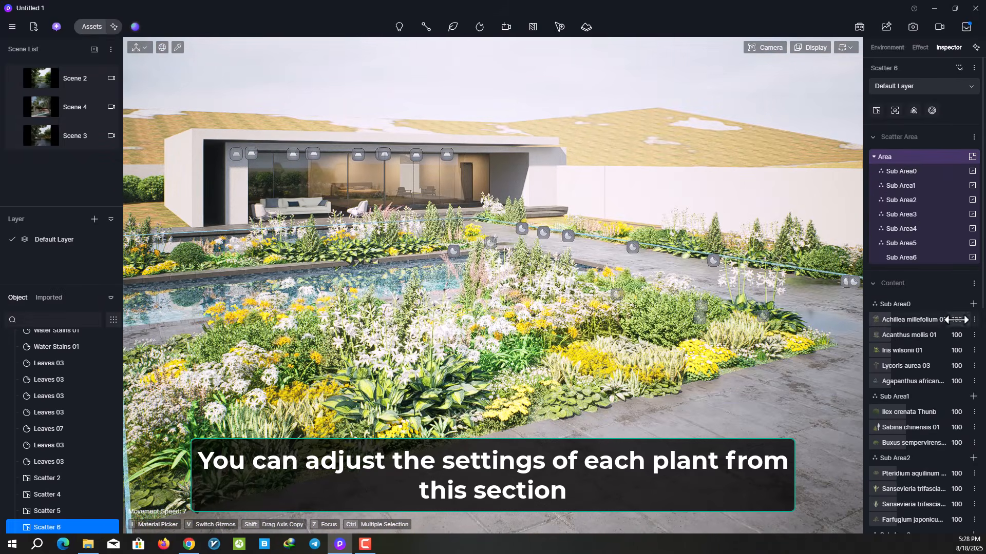
- Review the plant entries of each sub area in the new scatter's content list
{"action": "scroll", "coordinate": [923, 288], "scroll_direction": "down", "scroll_amount": 10}
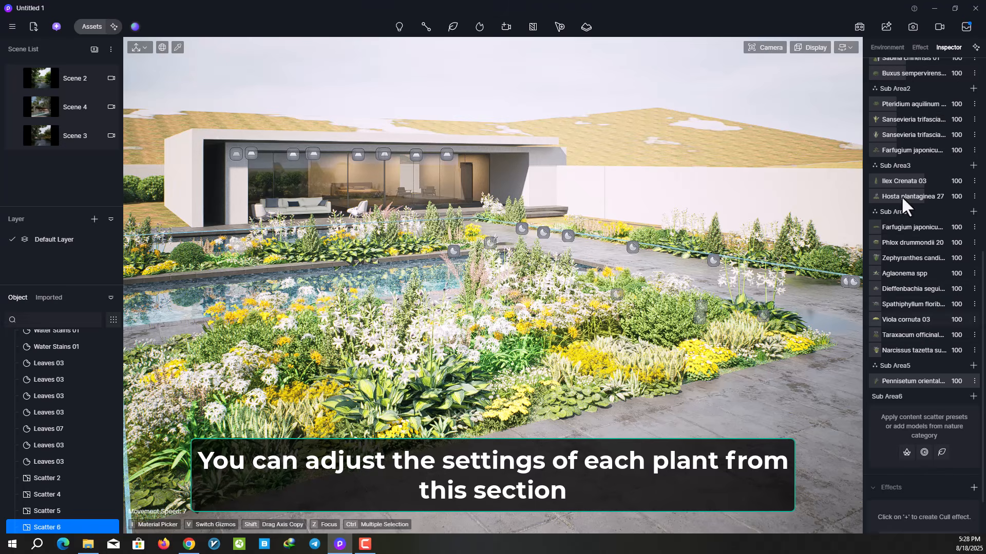
{"action": "scroll", "coordinate": [925, 149], "scroll_direction": "up", "scroll_amount": 10}
{"action": "left_click", "coordinate": [919, 70]}
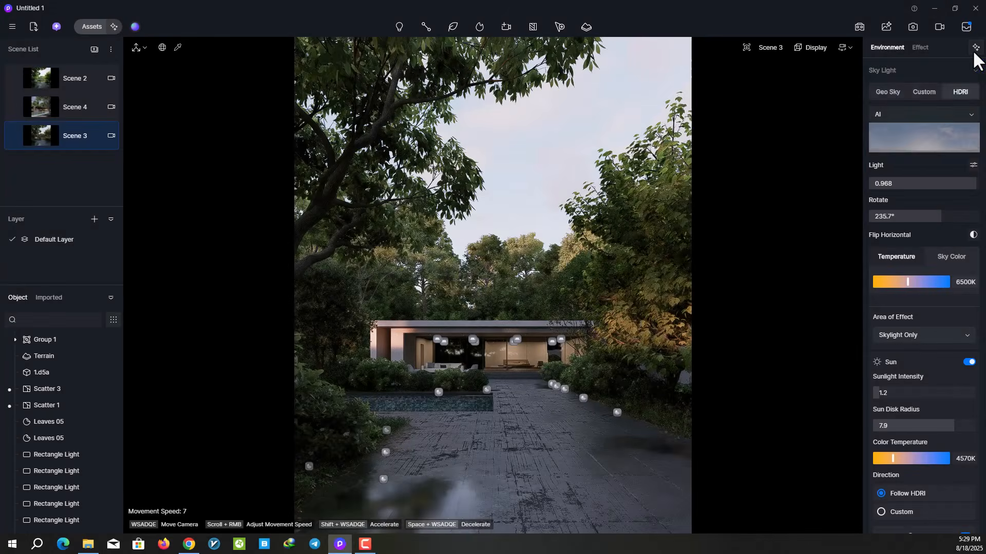
- Open AI Atmosphere Match for Scene 3 and snap the current view as its base image
{"action": "left_click", "coordinate": [975, 49]}
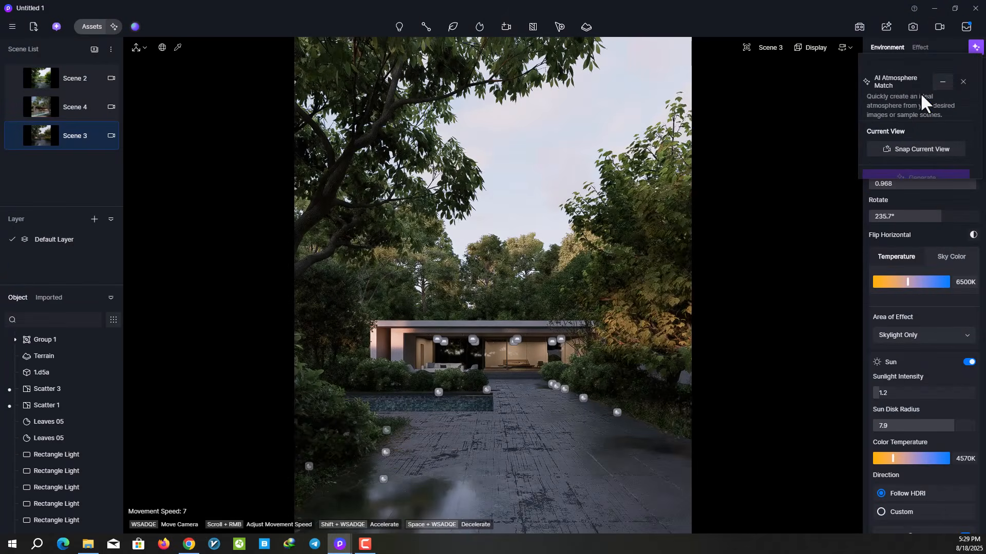
{"action": "left_click_drag", "start_coordinate": [914, 60], "coordinate": [755, 77]}
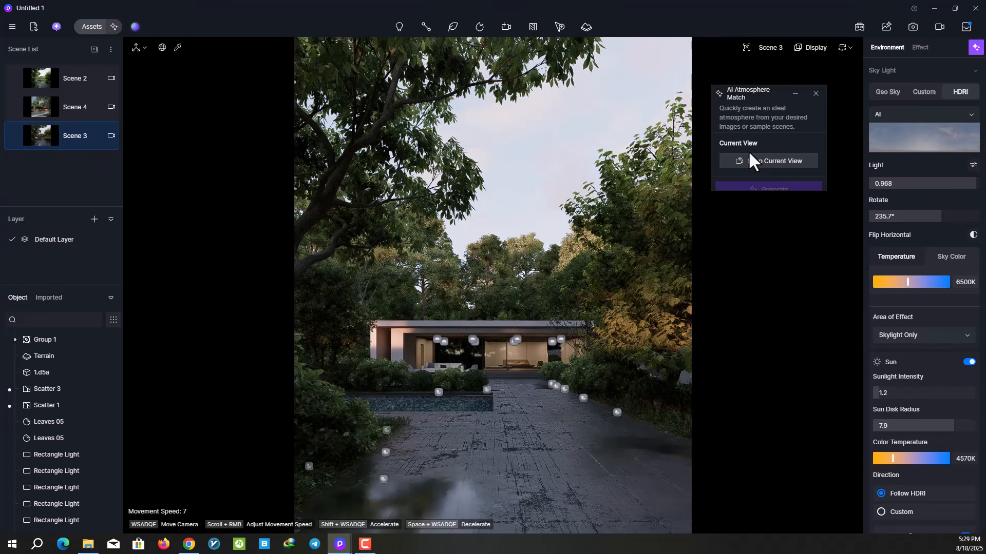
{"action": "left_click", "coordinate": [750, 159]}
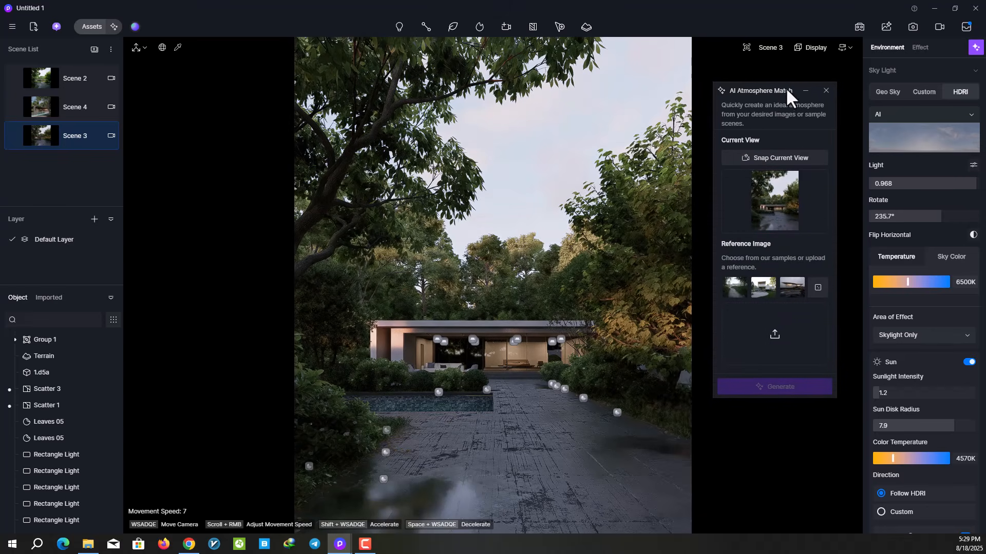
{"action": "left_click_drag", "start_coordinate": [786, 87], "coordinate": [795, 71]}
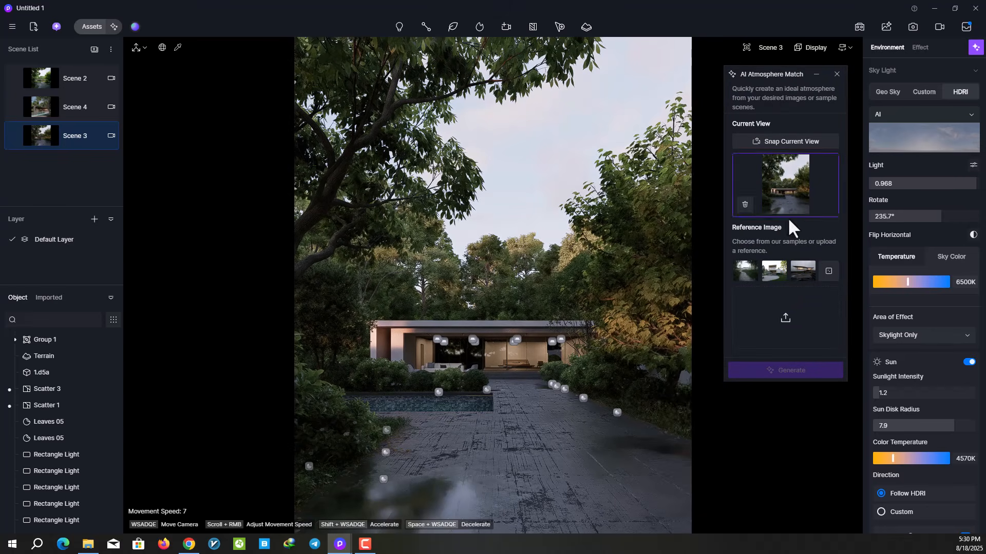
- Match the atmosphere to the dark house sample with autumn leaves after shuffling the references, and set the North Offset to -57.4°
{"action": "left_click", "coordinate": [828, 272]}
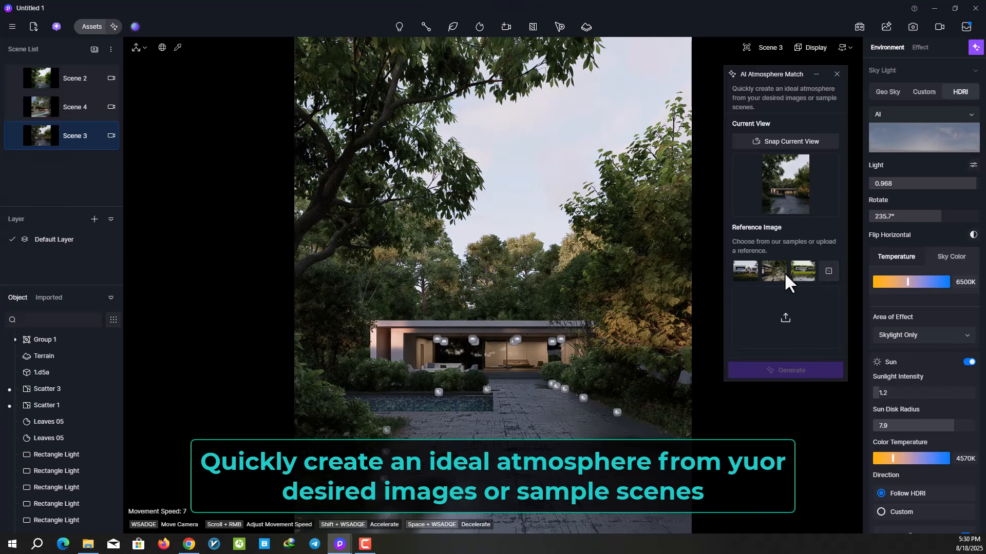
{"action": "left_click", "coordinate": [827, 268]}
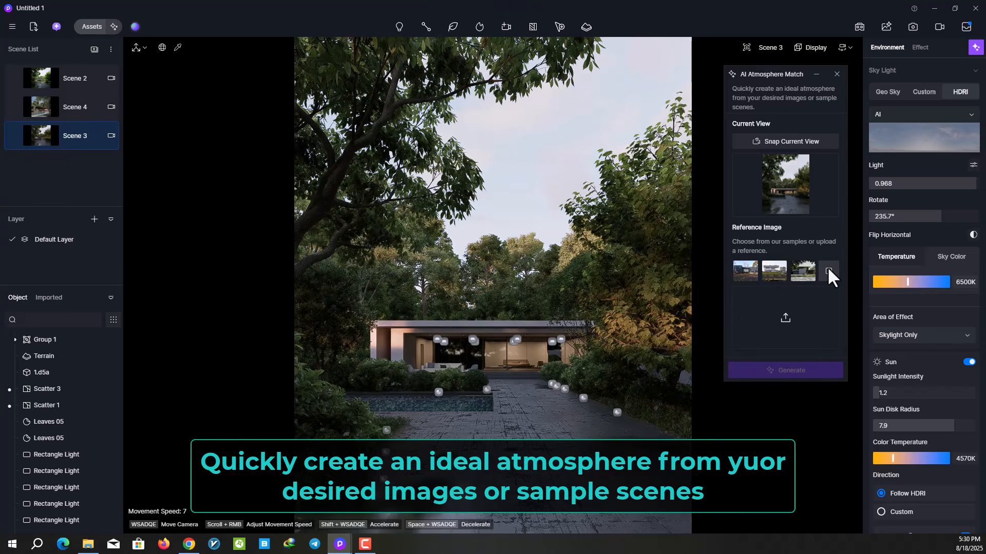
{"action": "left_click", "coordinate": [746, 271]}
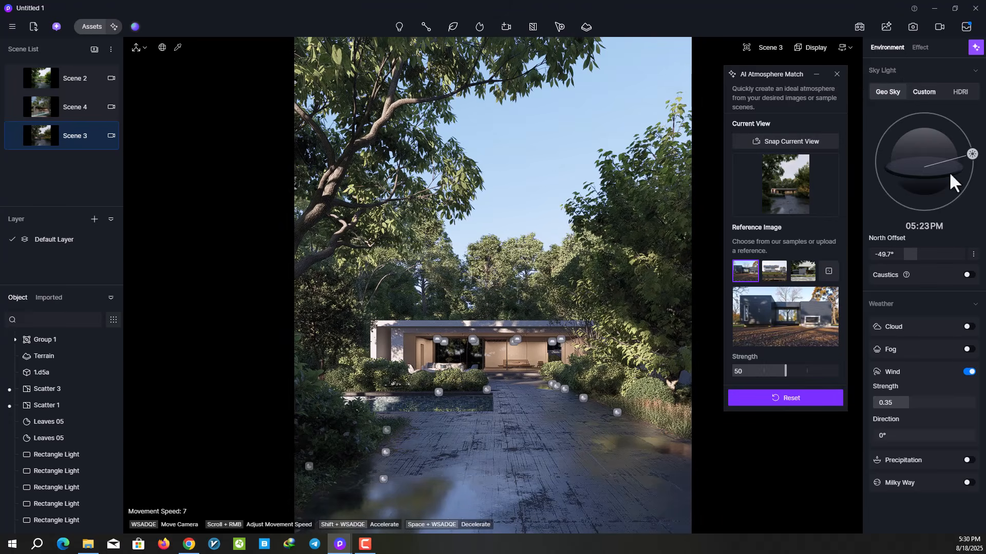
{"action": "left_click_drag", "start_coordinate": [912, 255], "coordinate": [907, 258]}
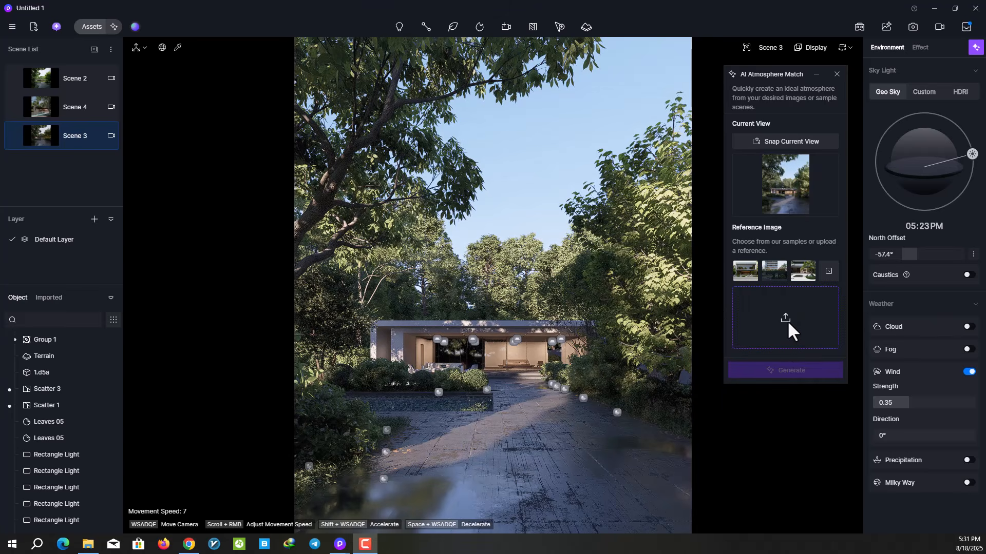
- Preview the snowy winter building photo with two people in yellow jackets and load it as the reference image
{"action": "left_click", "coordinate": [789, 321]}
{"action": "right_click", "coordinate": [721, 158]}
{"action": "left_click", "coordinate": [731, 181]}
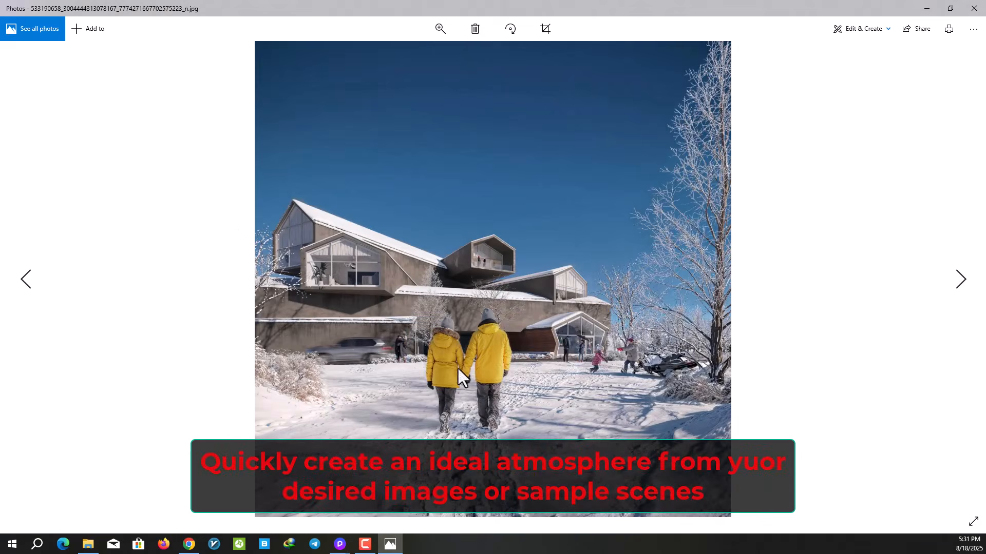
{"action": "left_click", "coordinate": [974, 8]}
{"action": "left_click", "coordinate": [904, 329]}
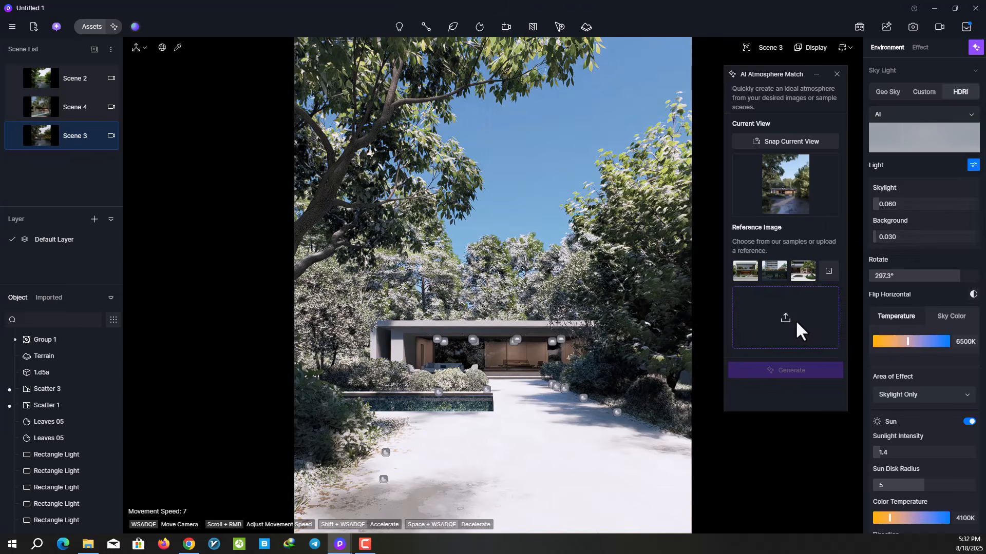
- Preview the backlit villa photo with the parked car and load it as the new reference image
{"action": "left_click", "coordinate": [796, 322]}
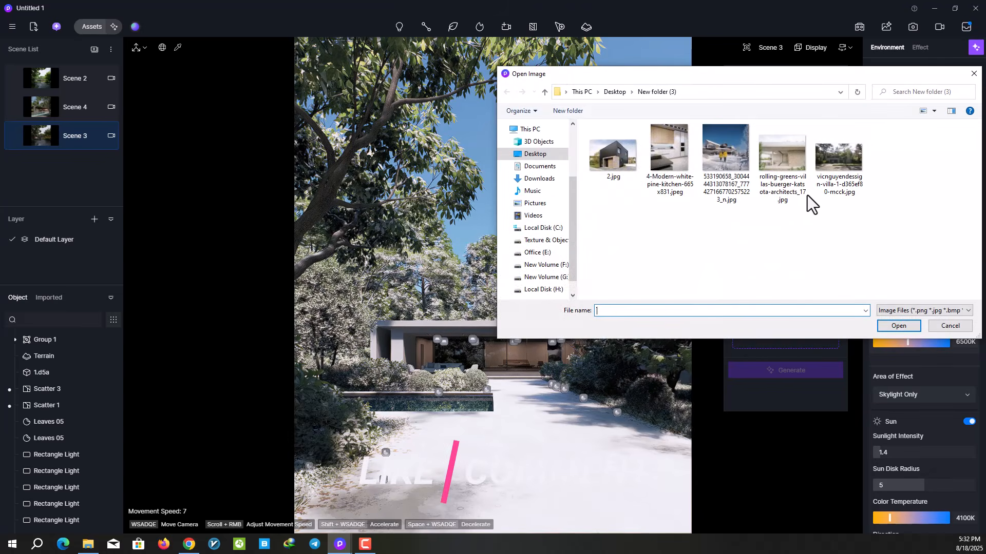
{"action": "right_click", "coordinate": [833, 174]}
{"action": "left_click", "coordinate": [827, 190]}
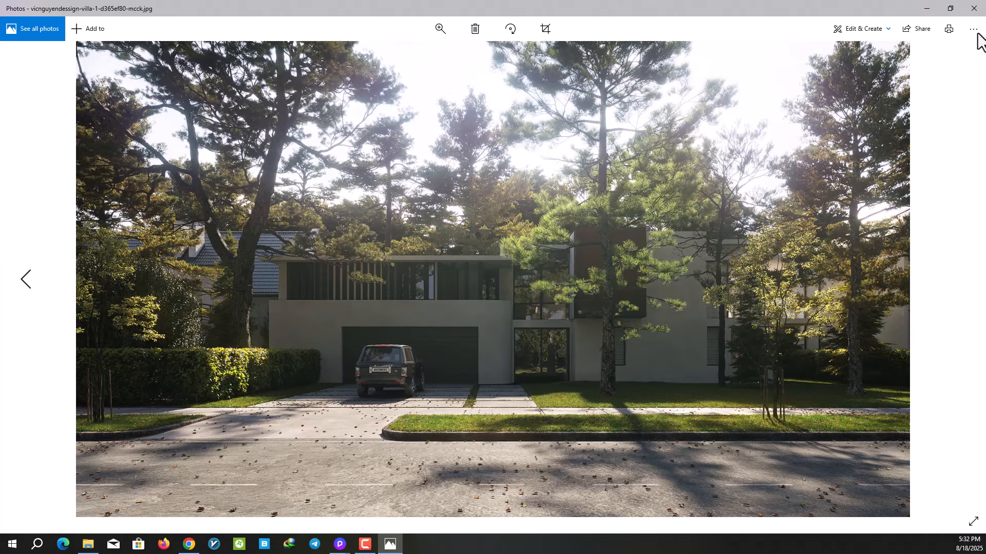
{"action": "left_click", "coordinate": [974, 8]}
{"action": "left_click", "coordinate": [908, 328]}
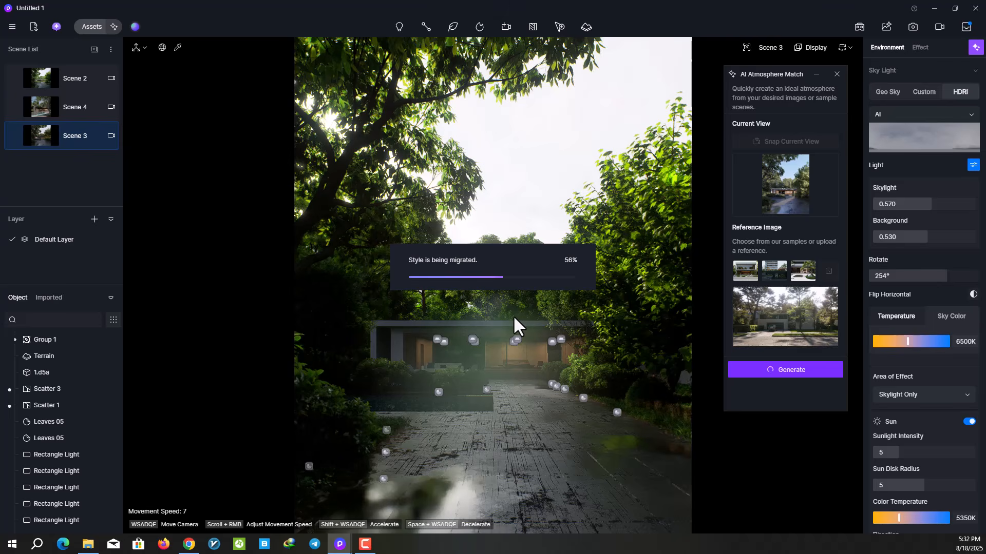
- Rotate the HDRI sky to 235.7° and review the matched sun, caustics and fog settings
{"action": "left_click_drag", "start_coordinate": [946, 280], "coordinate": [928, 281]}
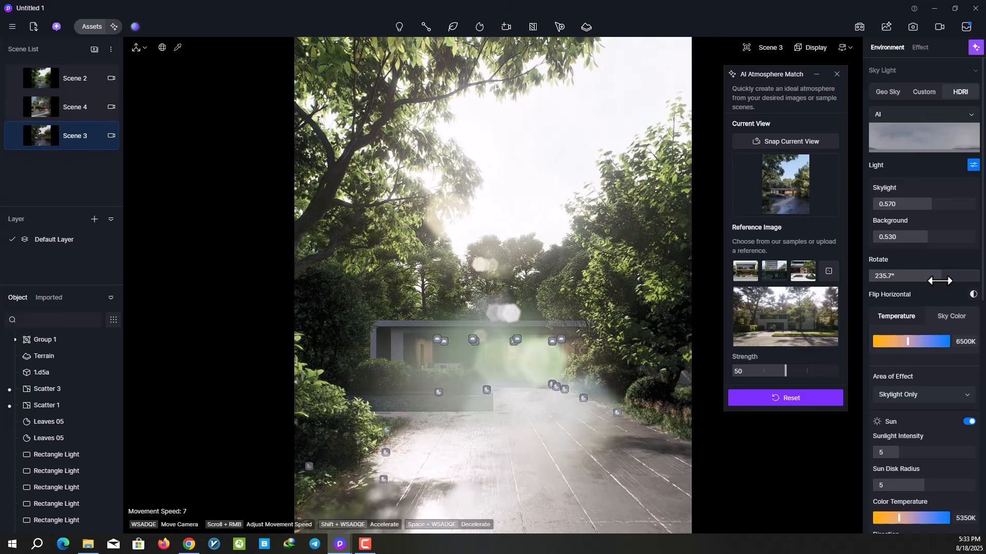
{"action": "scroll", "coordinate": [932, 350], "scroll_direction": "down", "scroll_amount": 8}
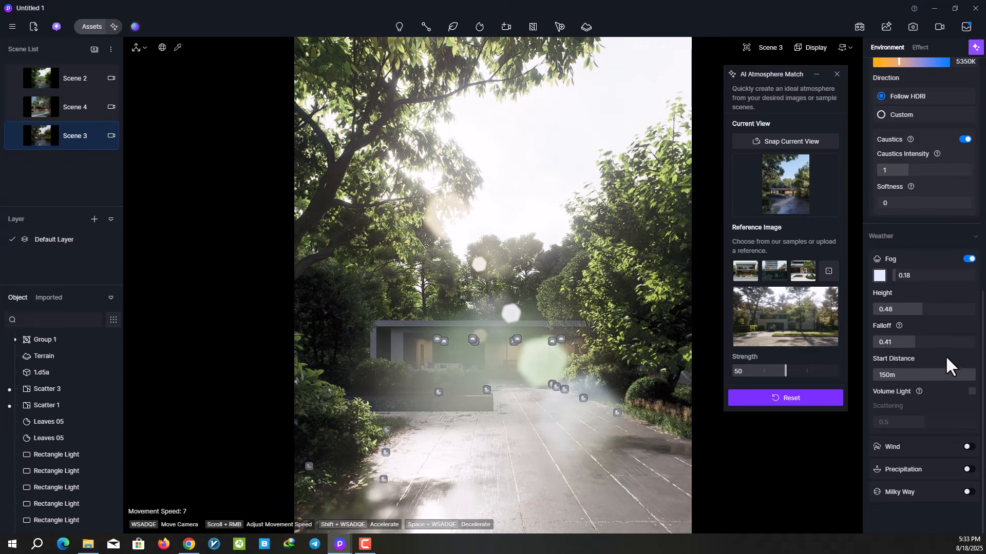
{"action": "scroll", "coordinate": [942, 329], "scroll_direction": "up", "scroll_amount": 10}
- Reduce the post-processing bloom to 0.15 and the lens flare to 0.02
{"action": "left_click", "coordinate": [920, 48]}
{"action": "scroll", "coordinate": [933, 327], "scroll_direction": "down", "scroll_amount": 5}
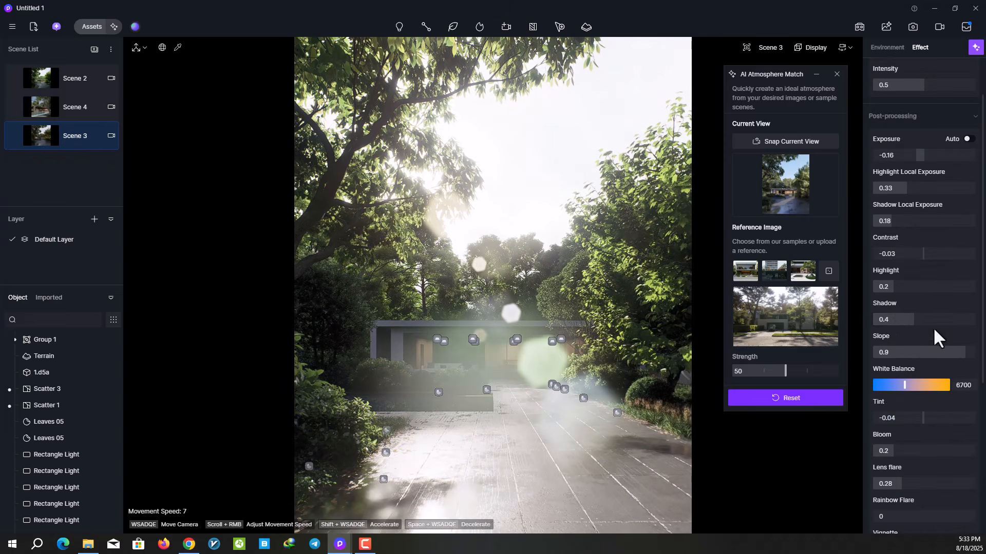
{"action": "scroll", "coordinate": [919, 292], "scroll_direction": "down", "scroll_amount": 4}
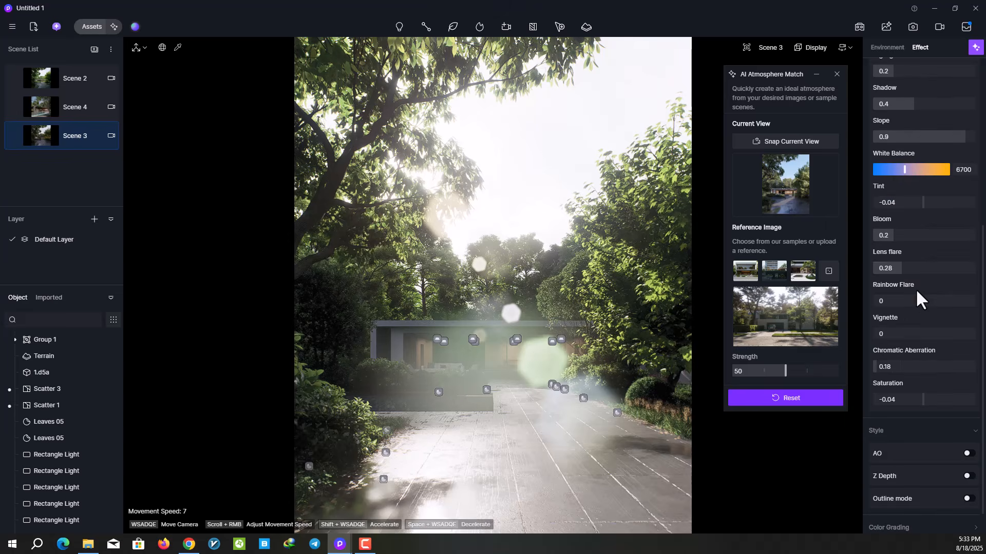
{"action": "left_click_drag", "start_coordinate": [919, 268], "coordinate": [878, 240]}
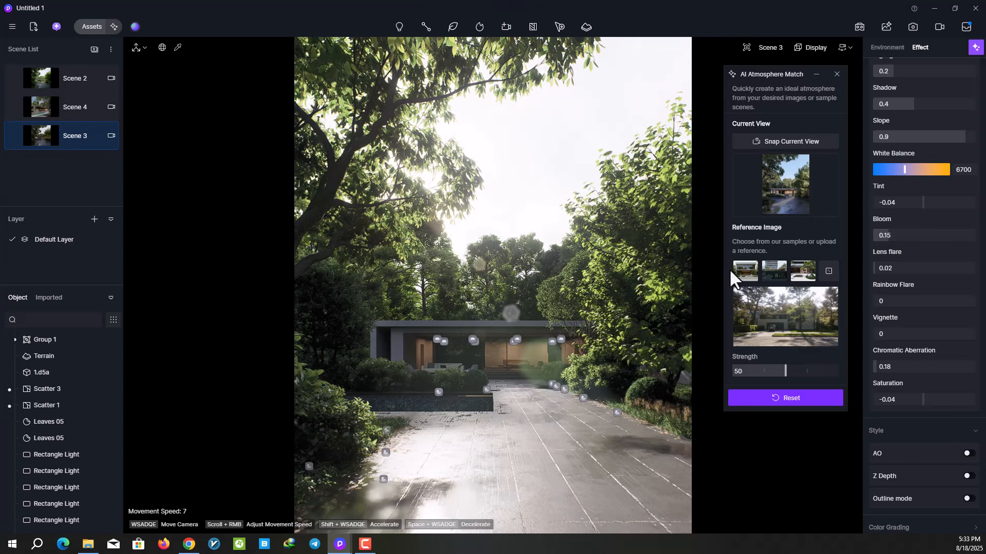
- Replace the reference image with the dusk multi-storey building from a reshuffled sample set and generate its atmosphere
{"action": "left_click", "coordinate": [744, 336]}
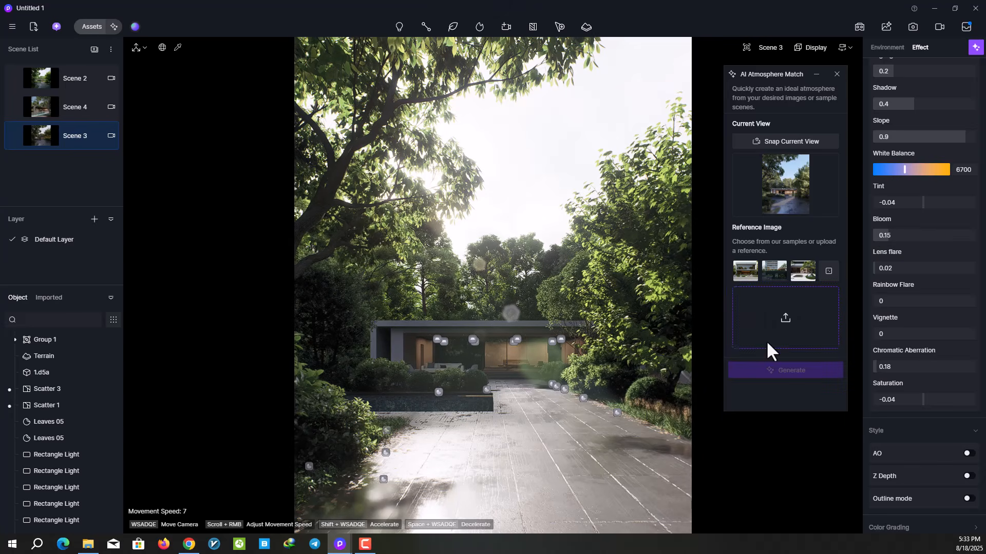
{"action": "left_click", "coordinate": [826, 271]}
{"action": "left_click", "coordinate": [745, 275]}
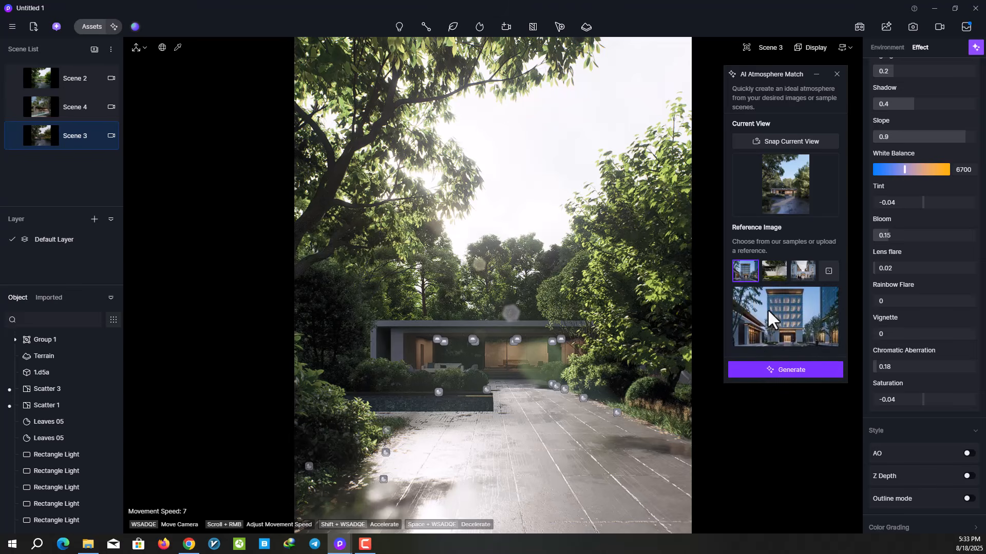
{"action": "left_click", "coordinate": [785, 369]}
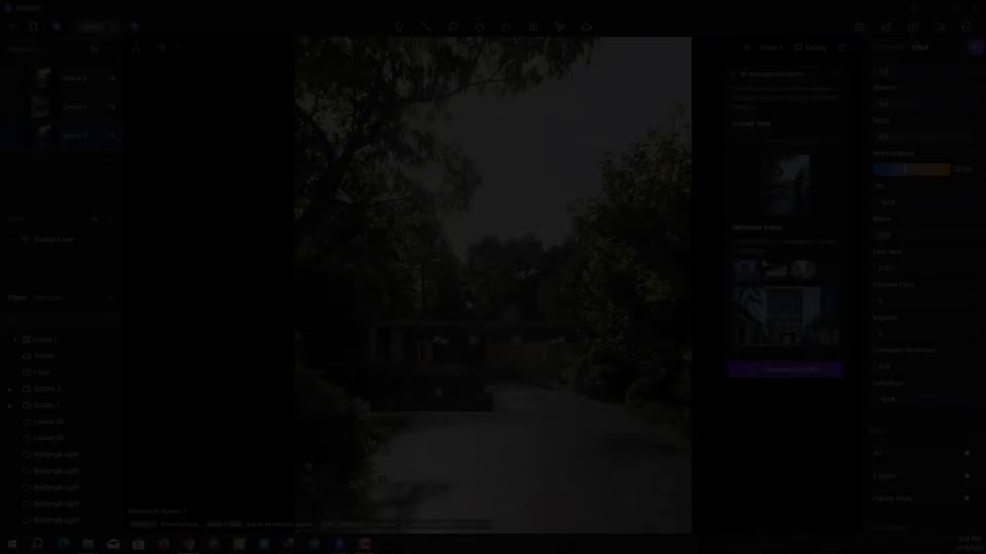